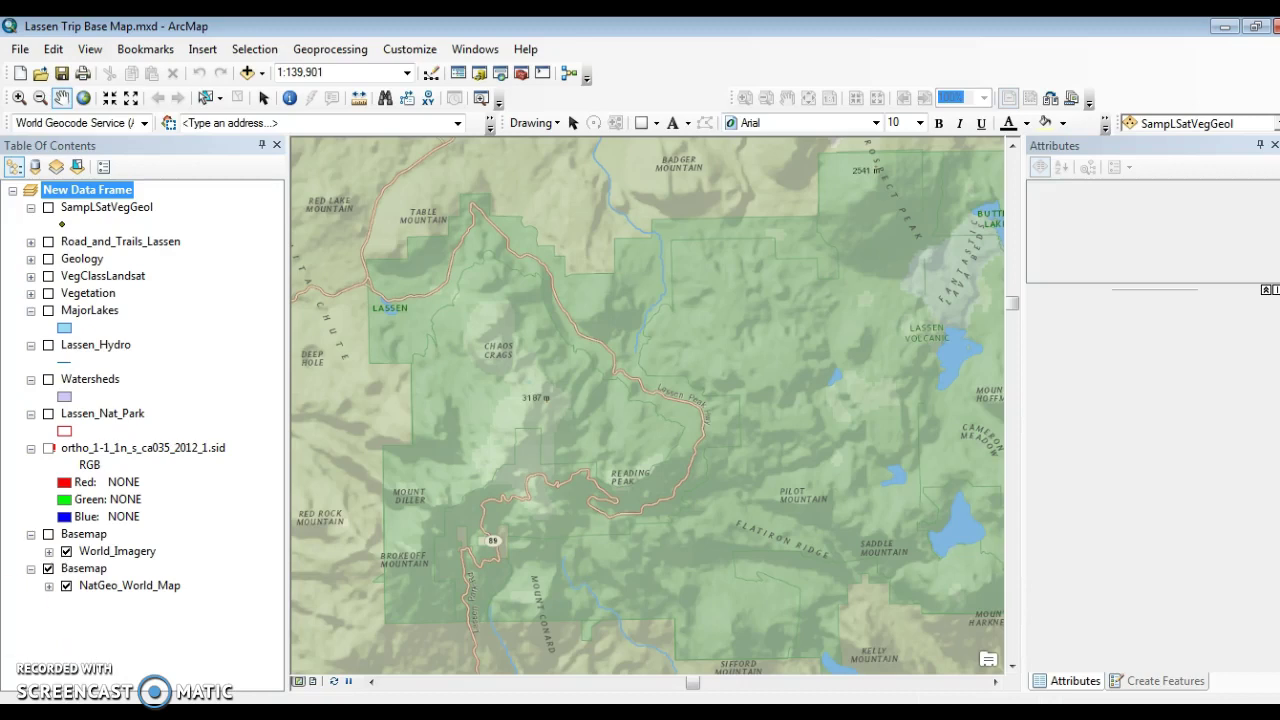
# - Collapse the ortho .sid layer's RGB band entries and close the Attributes pane
pyautogui.click(31, 448)
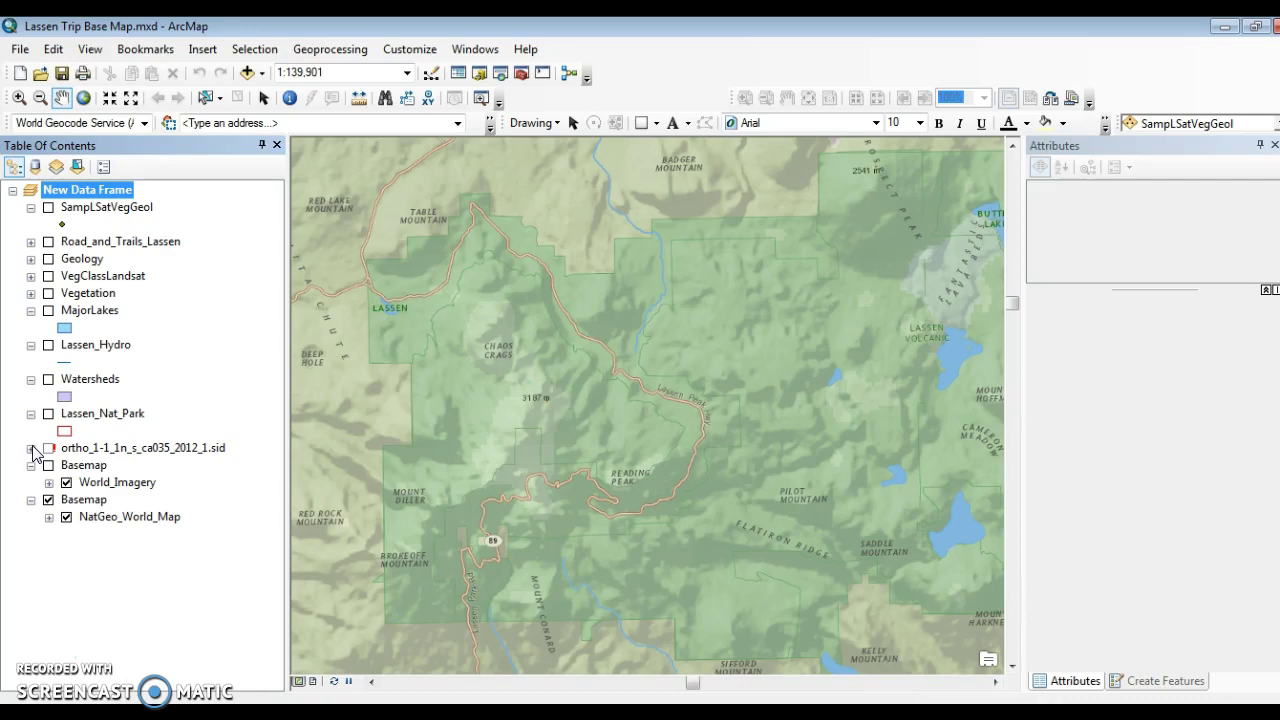
pyautogui.click(1273, 146)
# - Close Create Features and collapse the SamplLSatVegGeol, MajorLakes, Lassen_Hydro, Watersheds, Lassen_Nat_Park, ortho and World_Imagery legends
pyautogui.click(1272, 145)
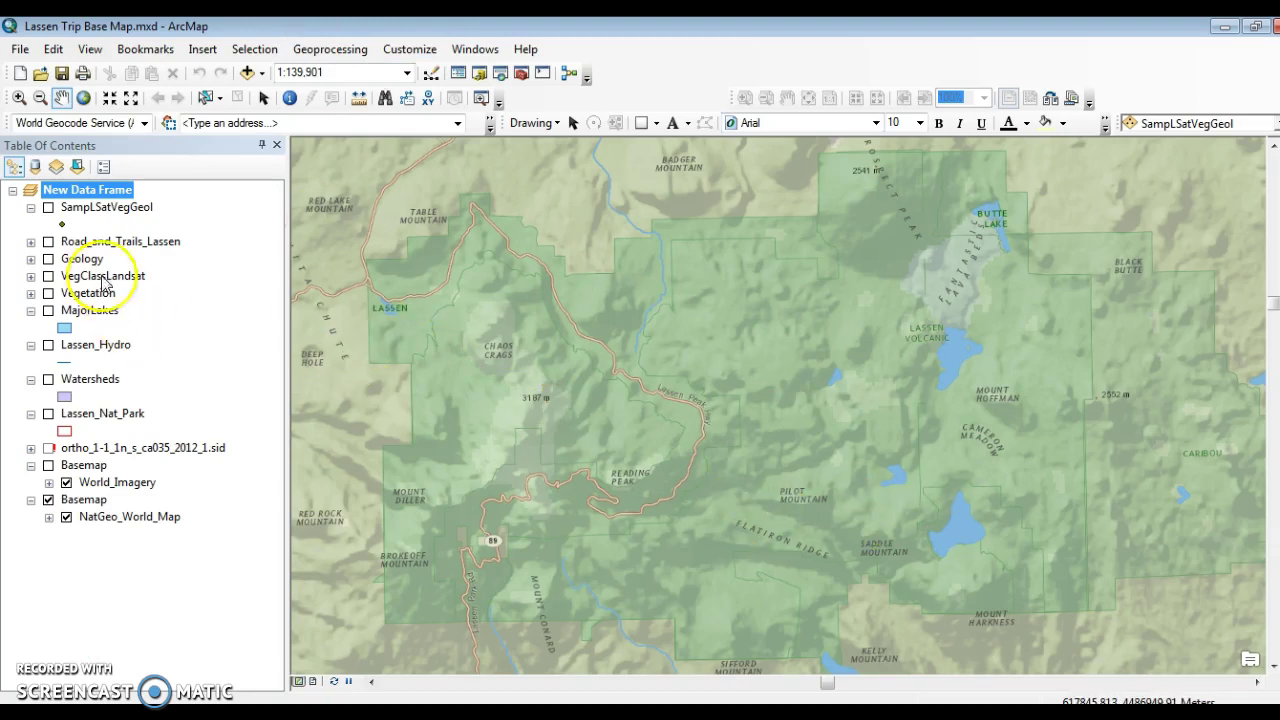
pyautogui.click(32, 208)
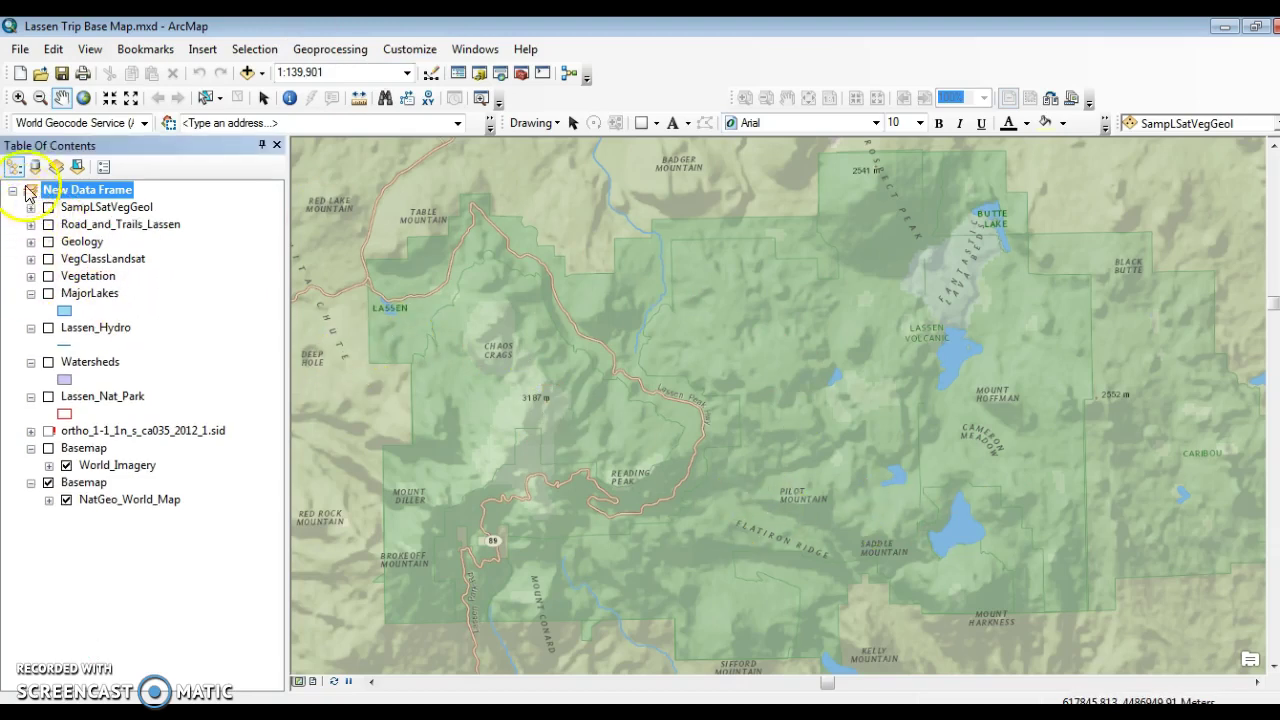
pyautogui.click(31, 293)
pyautogui.click(31, 310)
pyautogui.click(31, 327)
pyautogui.click(31, 344)
pyautogui.click(31, 362)
pyautogui.click(31, 362)
pyautogui.click(31, 379)
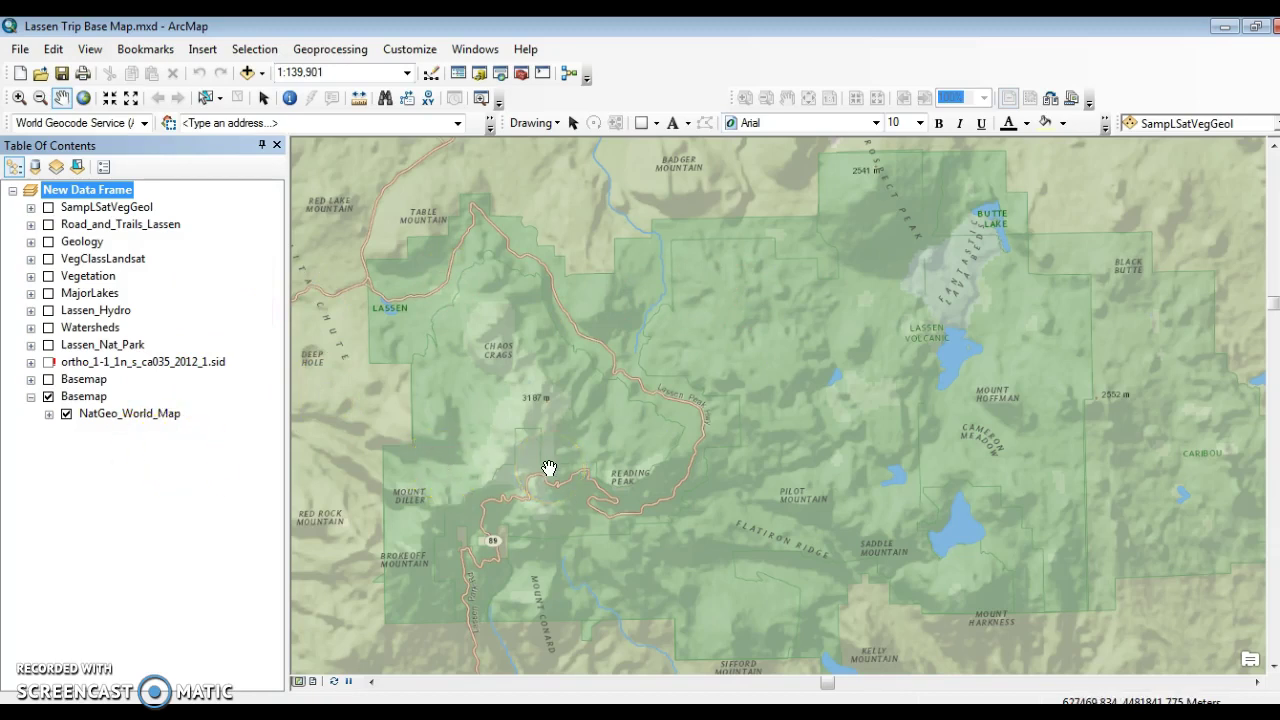
# - Toggle the NatGeo basemap off and back on, then turn on the World_Imagery basemap
pyautogui.click(48, 396)
pyautogui.click(48, 396)
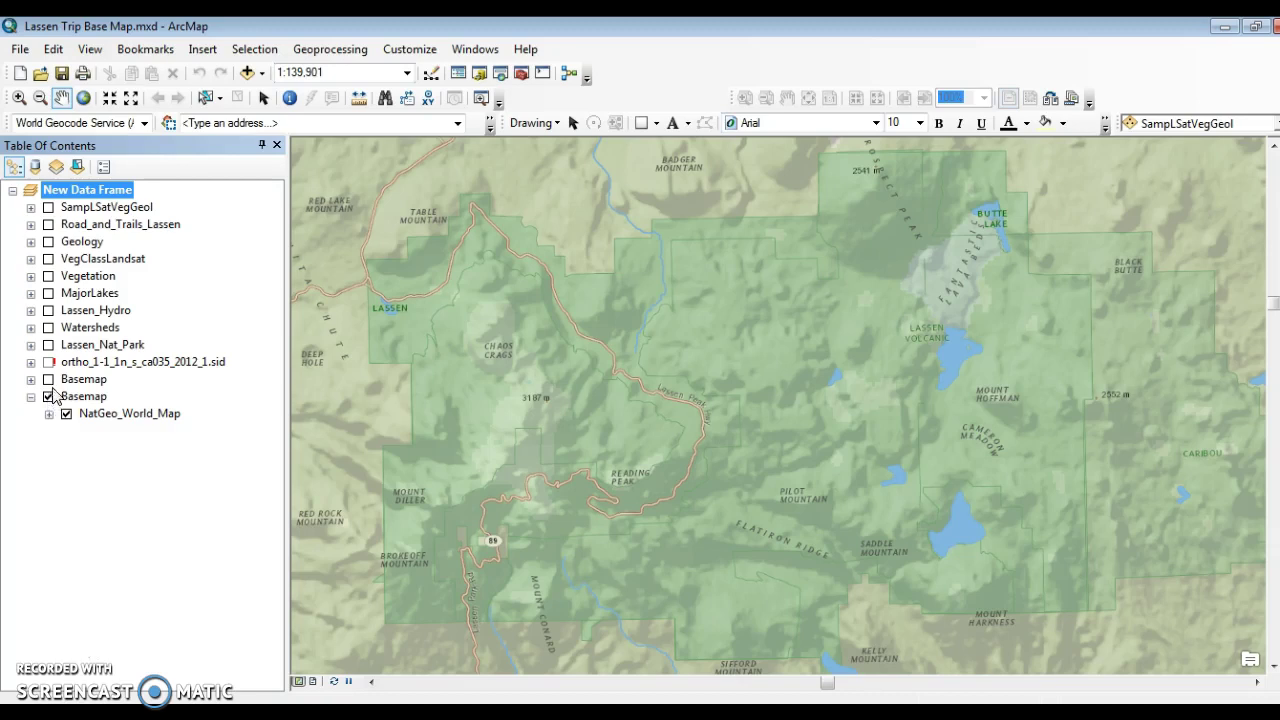
pyautogui.click(48, 380)
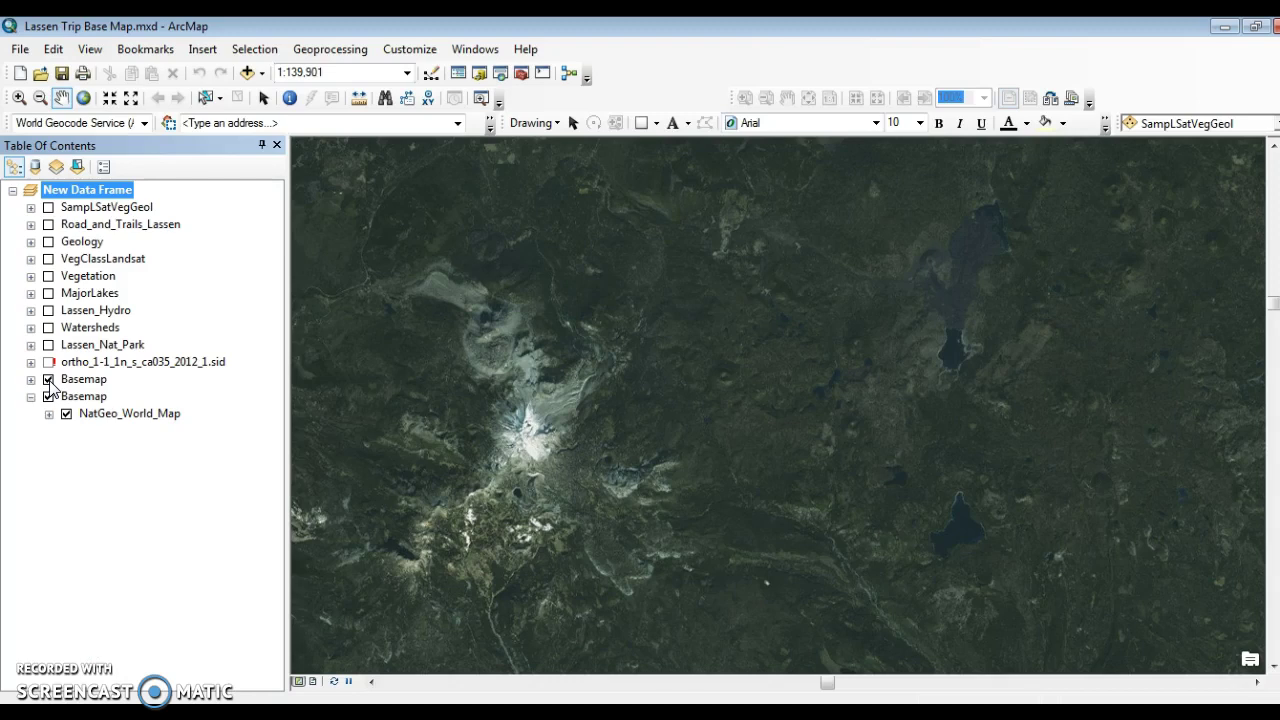
# - Zoom in on the snowy mountain peak in three successive boxes, down to individual trees
pyautogui.click(19, 97)
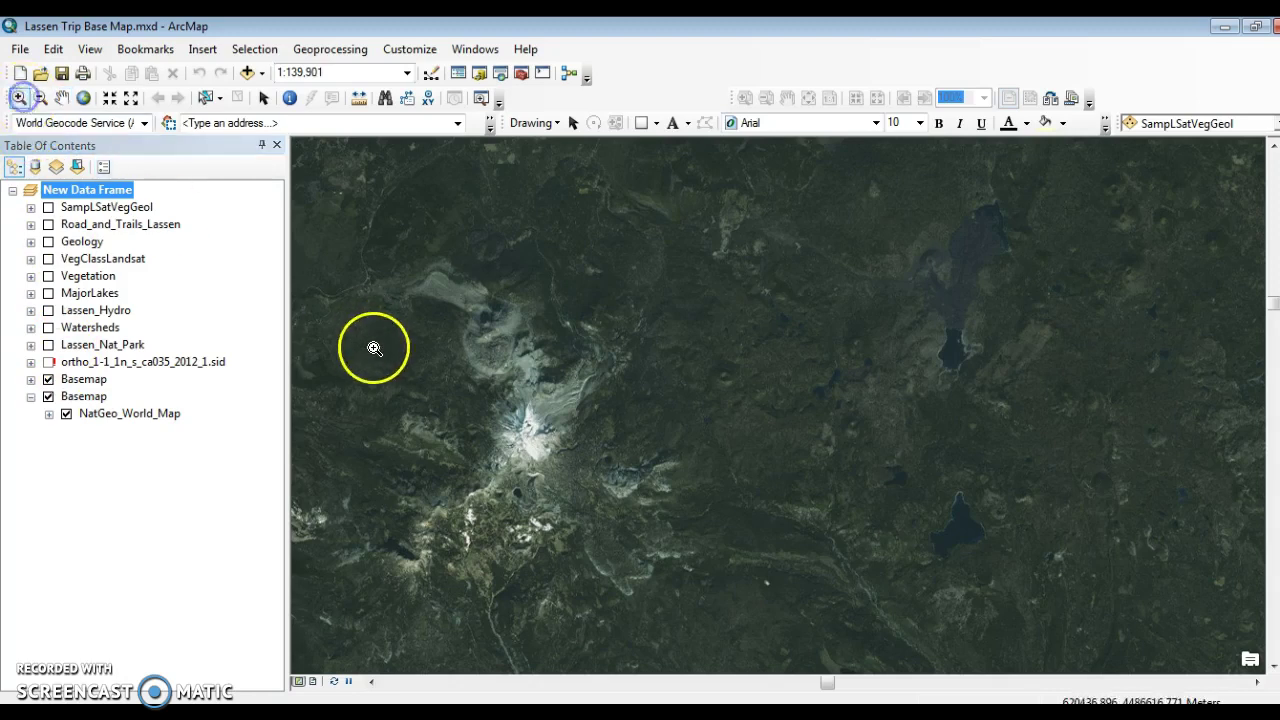
pyautogui.moveTo(524, 418); pyautogui.dragTo(550, 438)
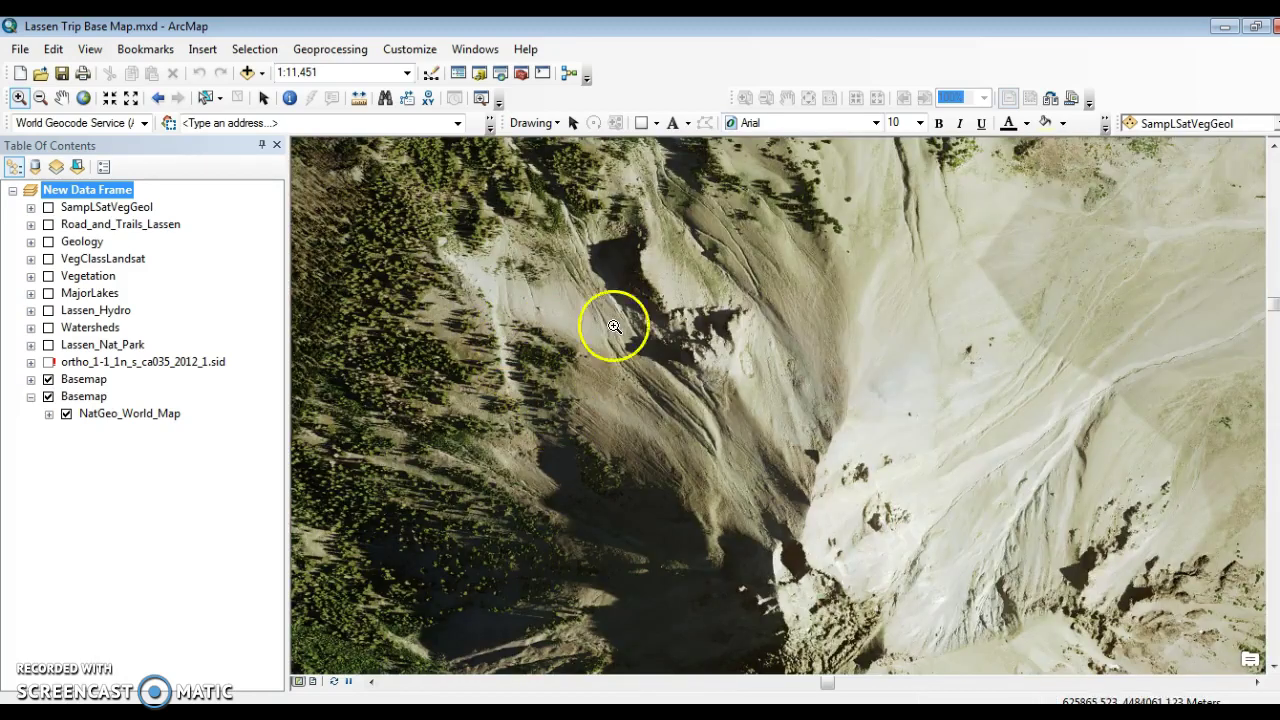
pyautogui.moveTo(465, 210); pyautogui.dragTo(503, 243)
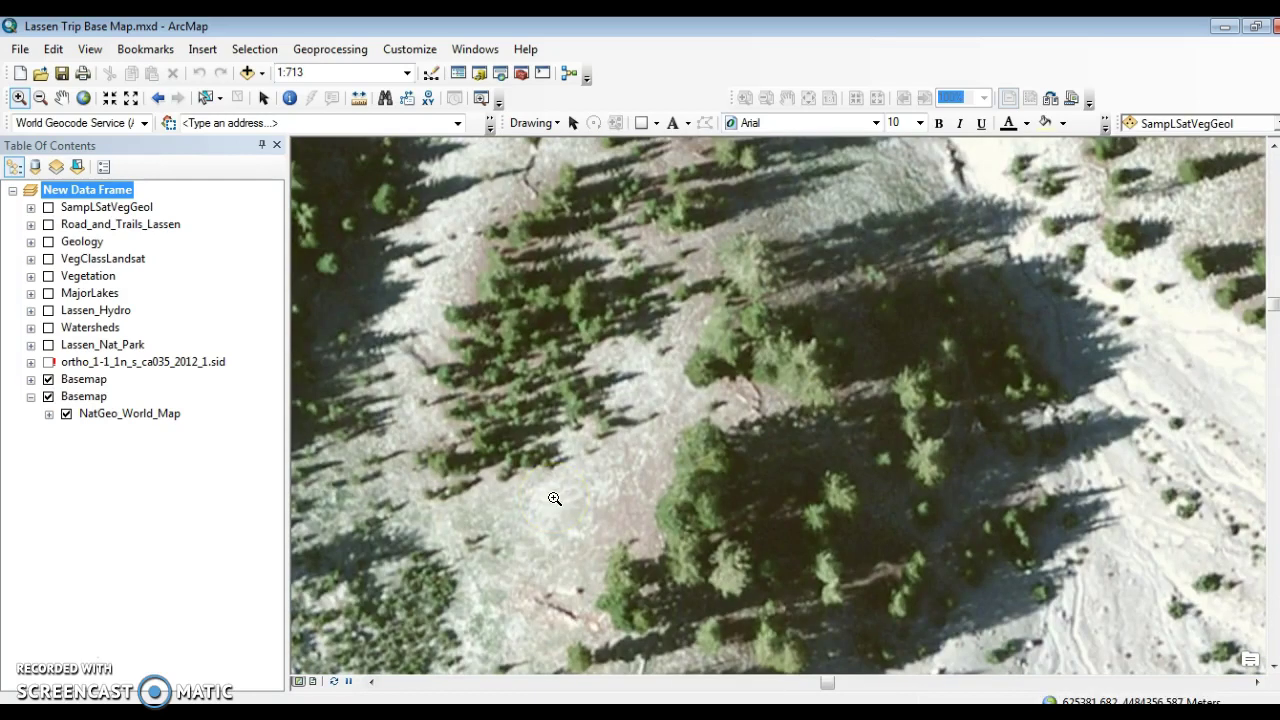
pyautogui.moveTo(551, 325); pyautogui.dragTo(638, 420)
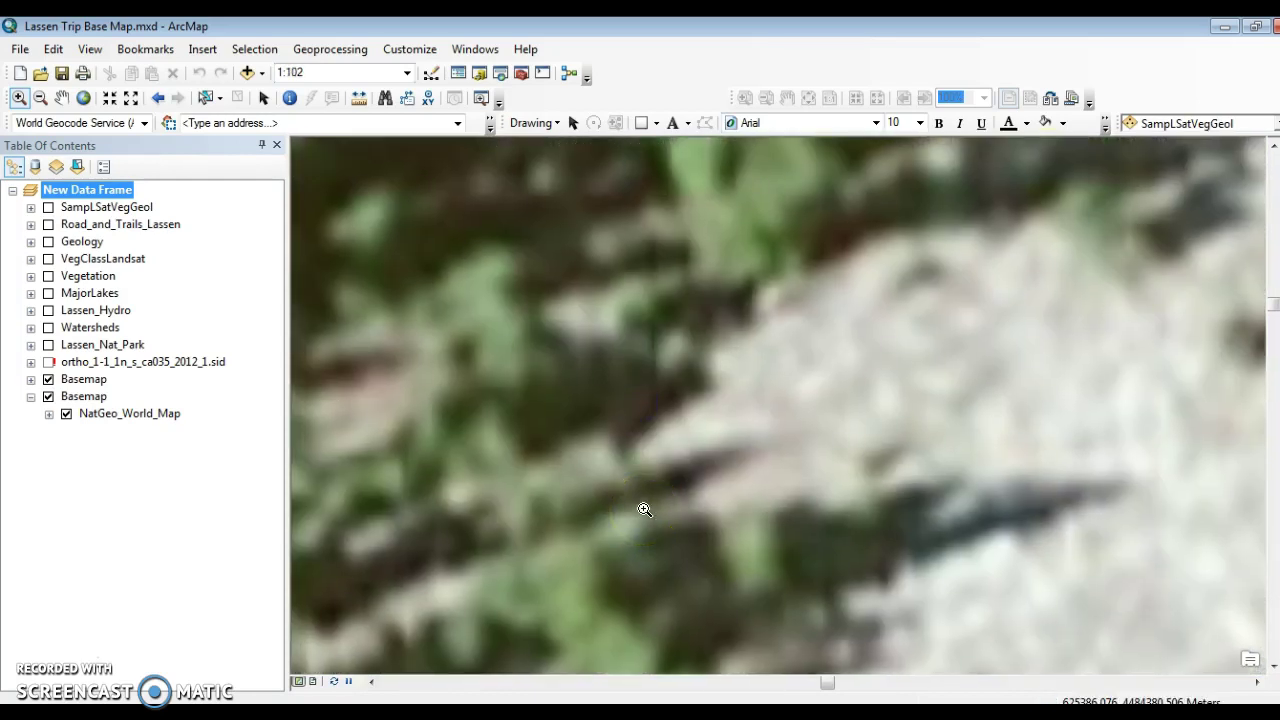
pyautogui.click(655, 486)
# - Step back through previous extents to the full park-wide view
pyautogui.click(158, 97)
pyautogui.click(158, 97)
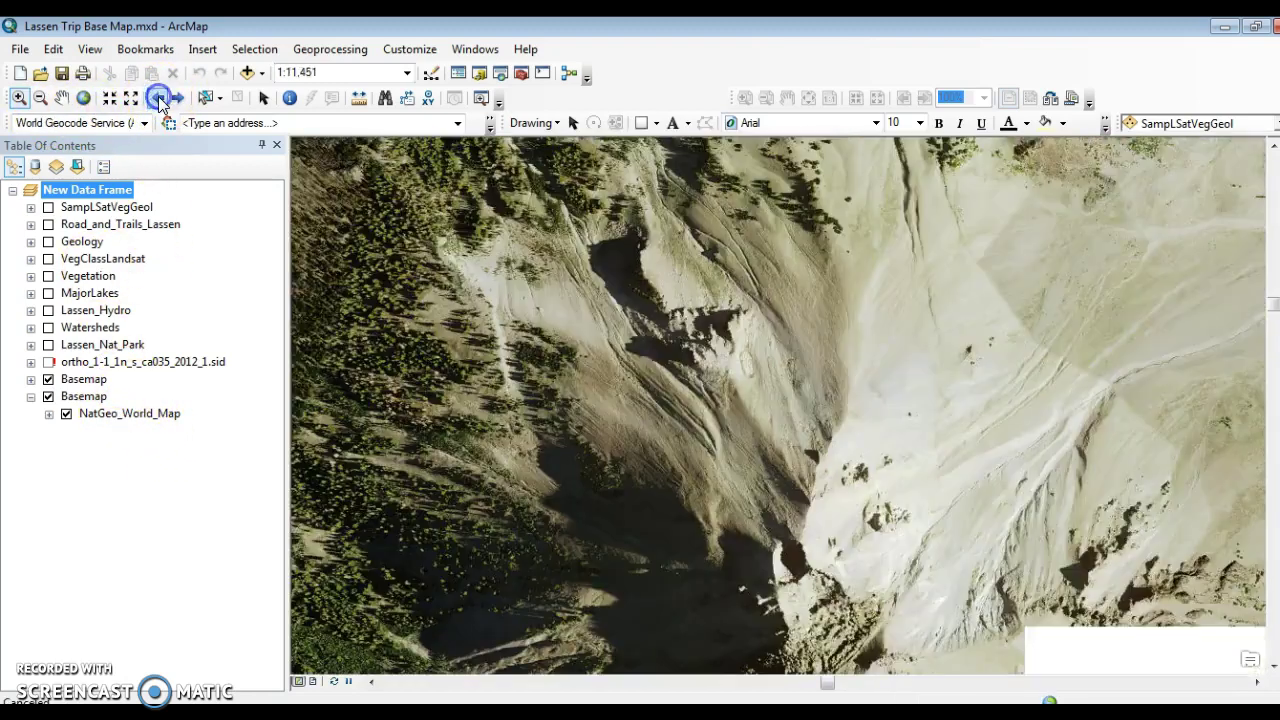
pyautogui.click(158, 97)
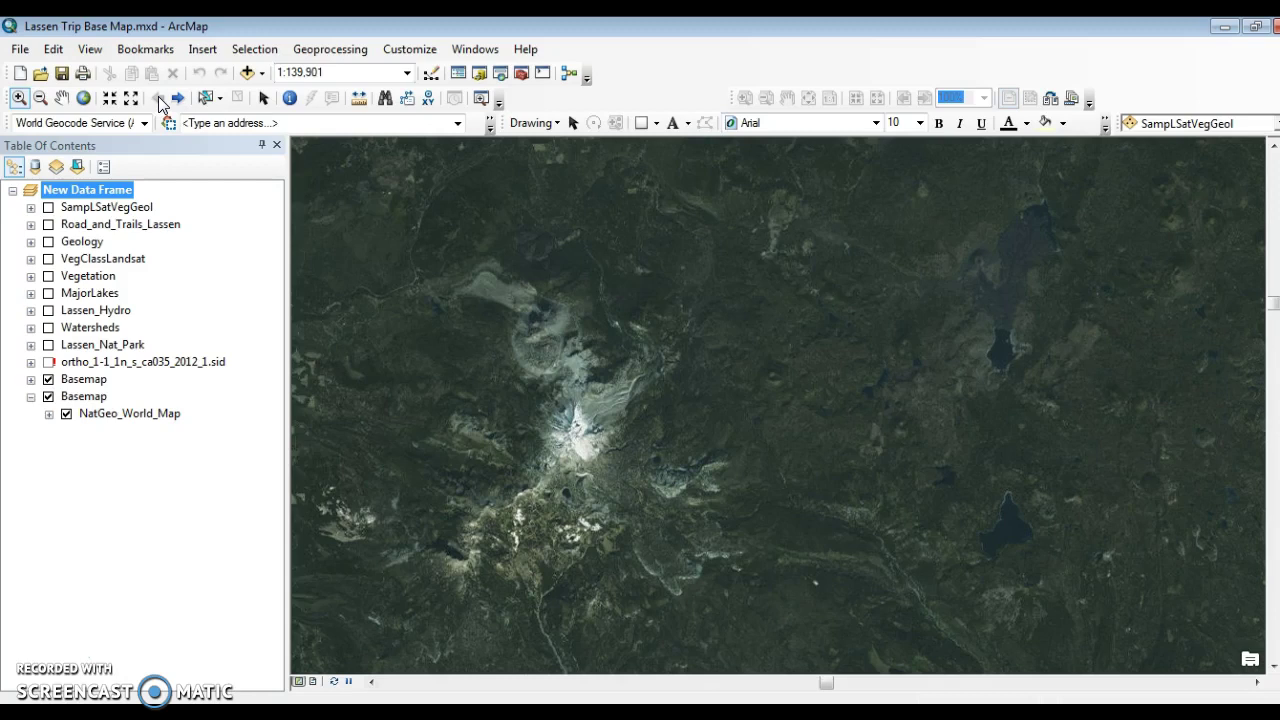
# - Show the Lassen_Nat_Park boundary and the Lassen_Hydro streams, with Select Elements as the active tool
pyautogui.click(49, 345)
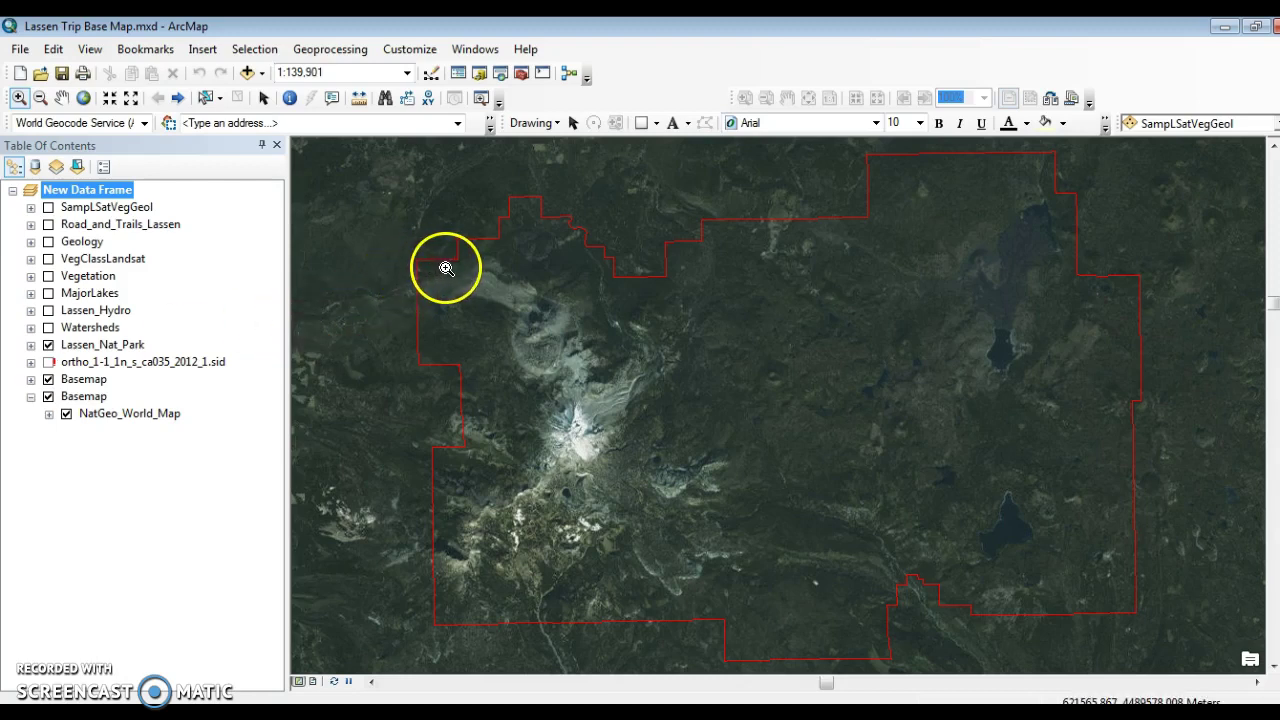
pyautogui.click(263, 97)
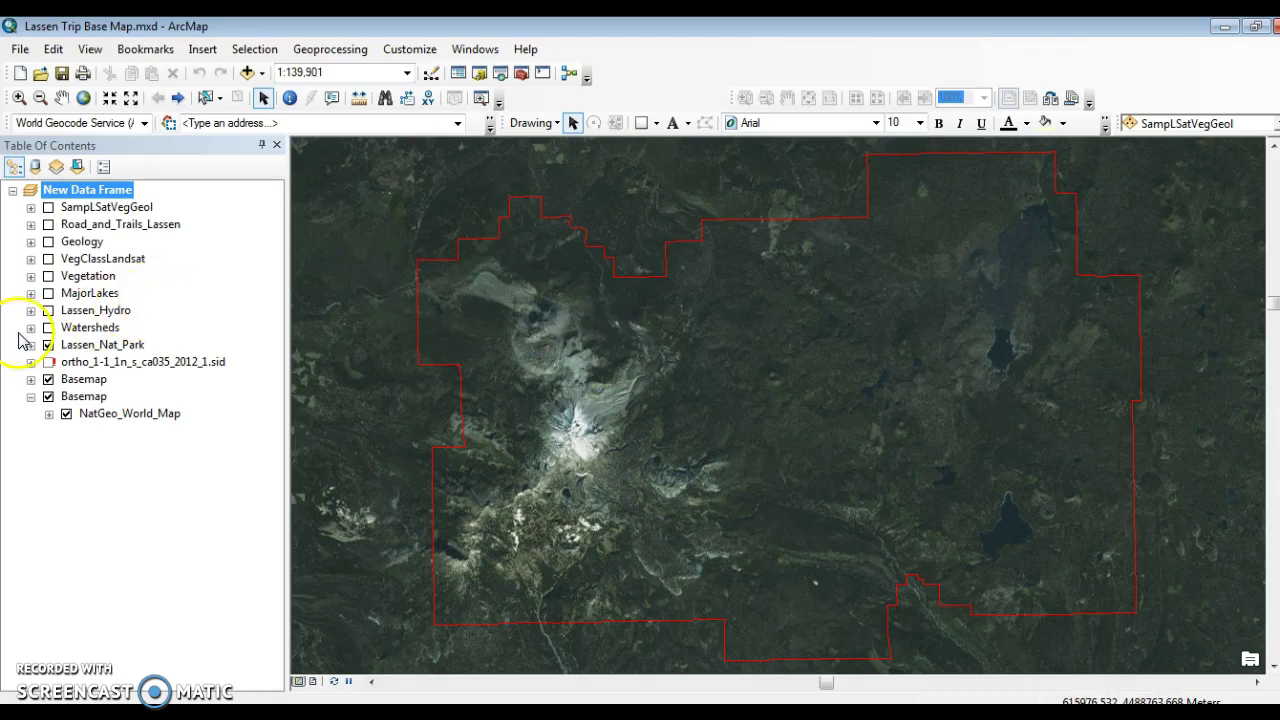
pyautogui.click(48, 310)
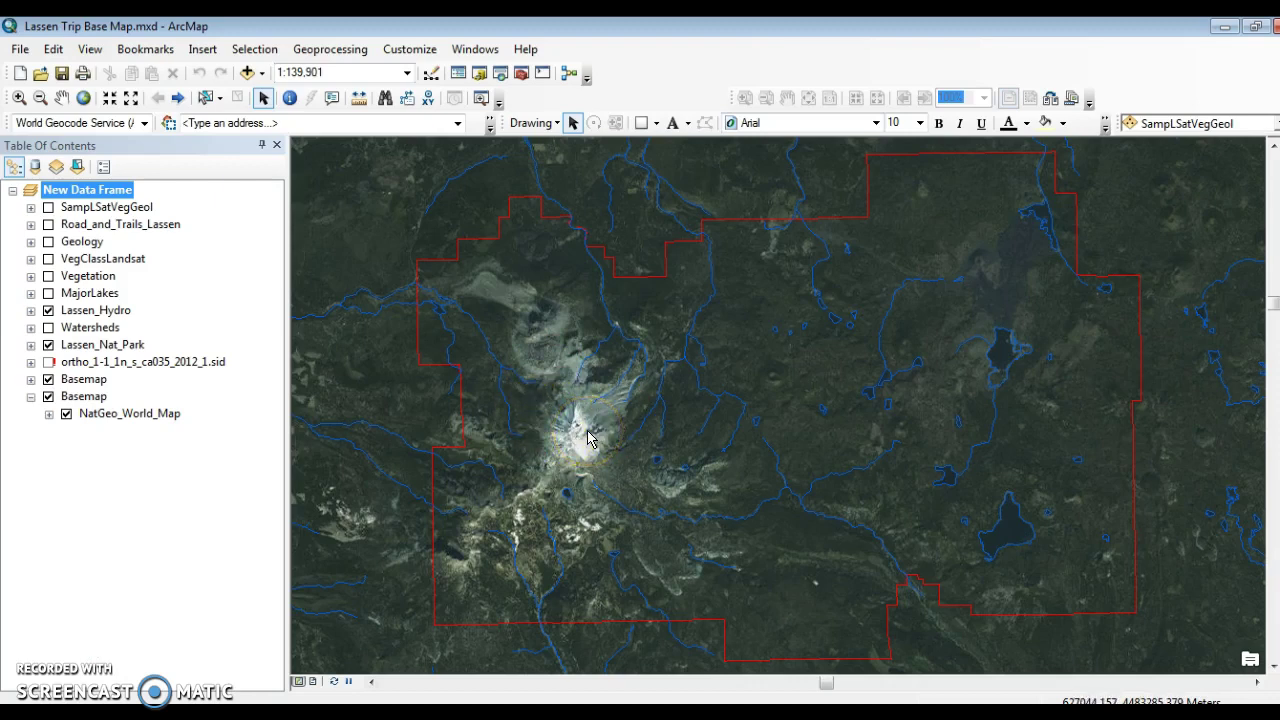
# - Preview and re-hide Watersheds, then leave the MajorLakes layer switched on
pyautogui.click(48, 328)
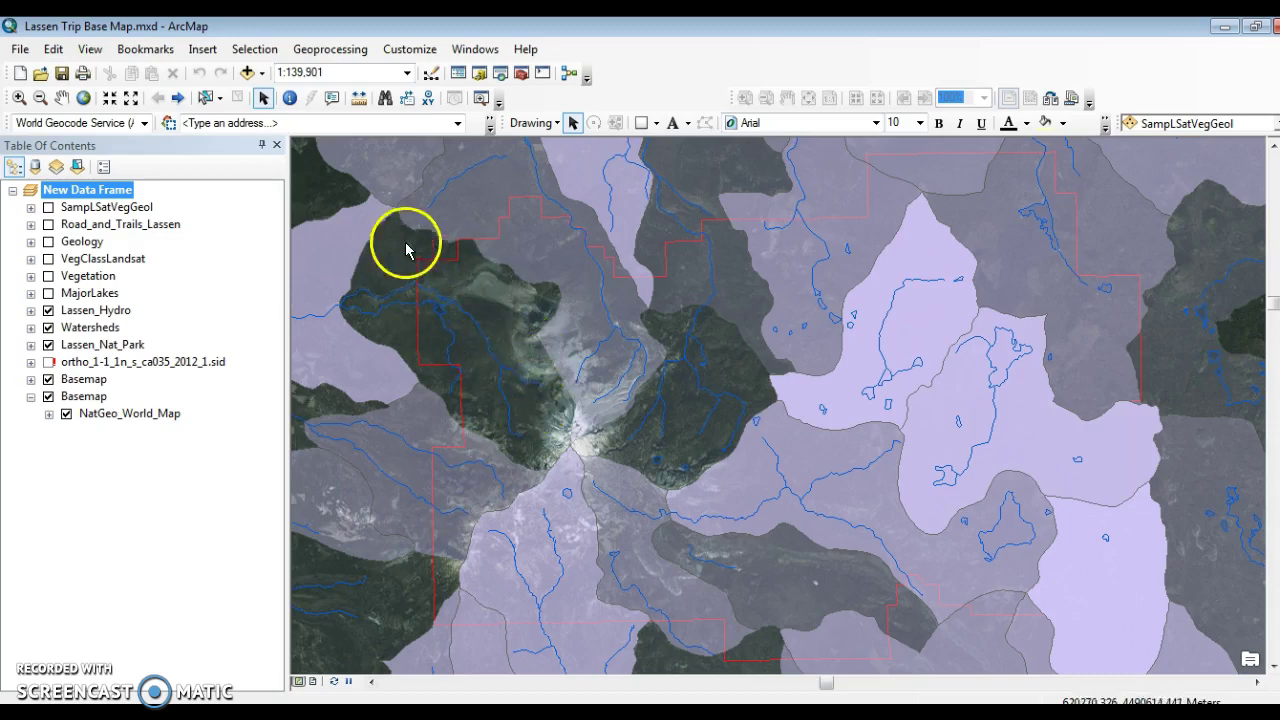
pyautogui.click(48, 327)
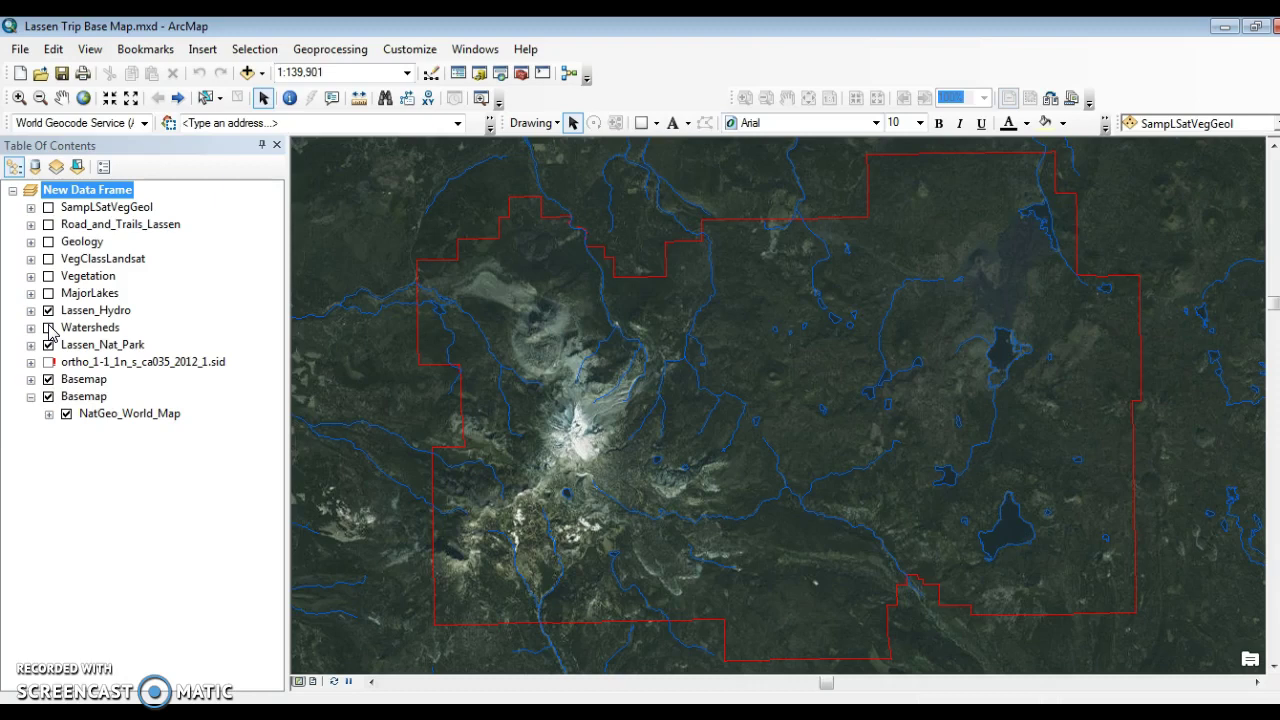
pyautogui.click(48, 293)
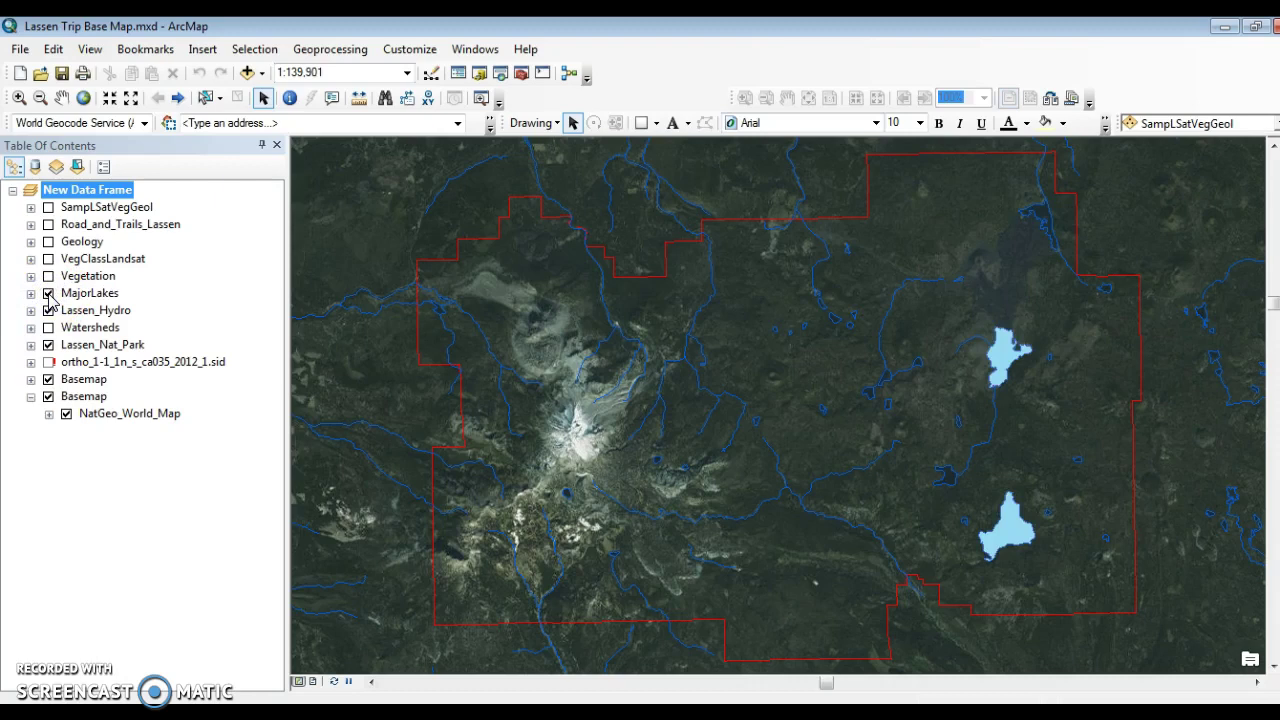
pyautogui.click(48, 293)
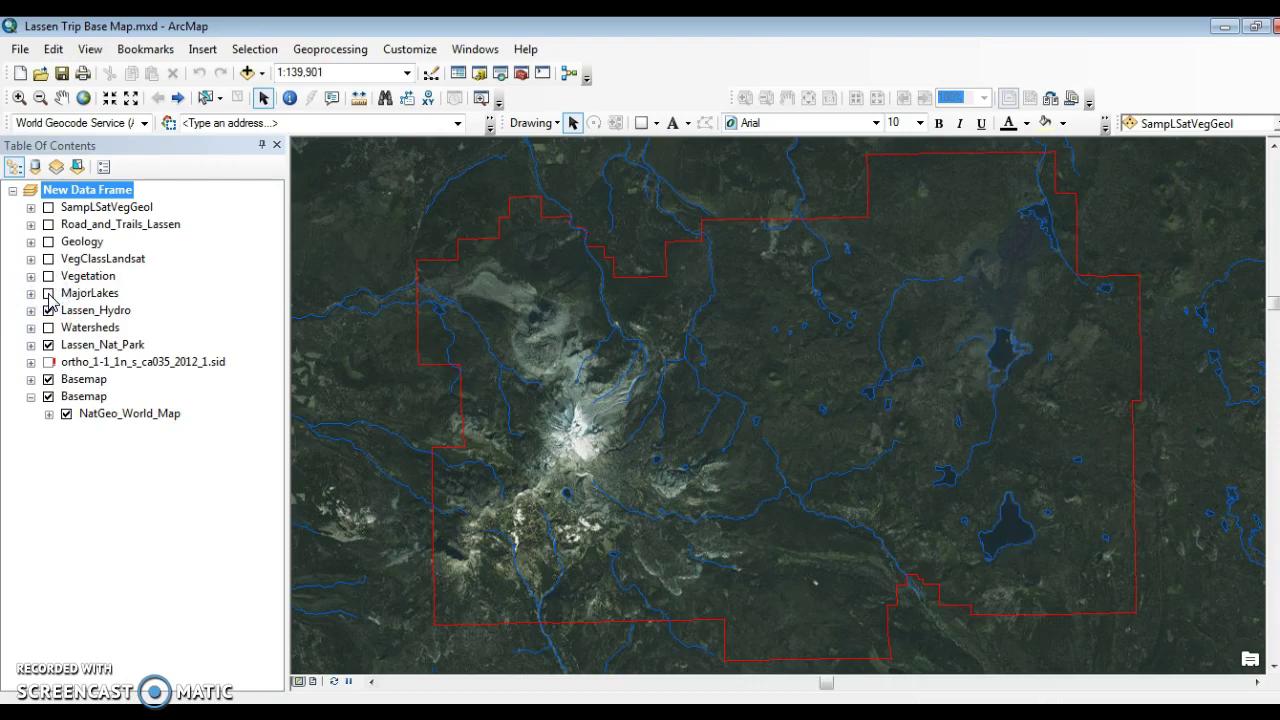
pyautogui.click(48, 293)
pyautogui.click(48, 293)
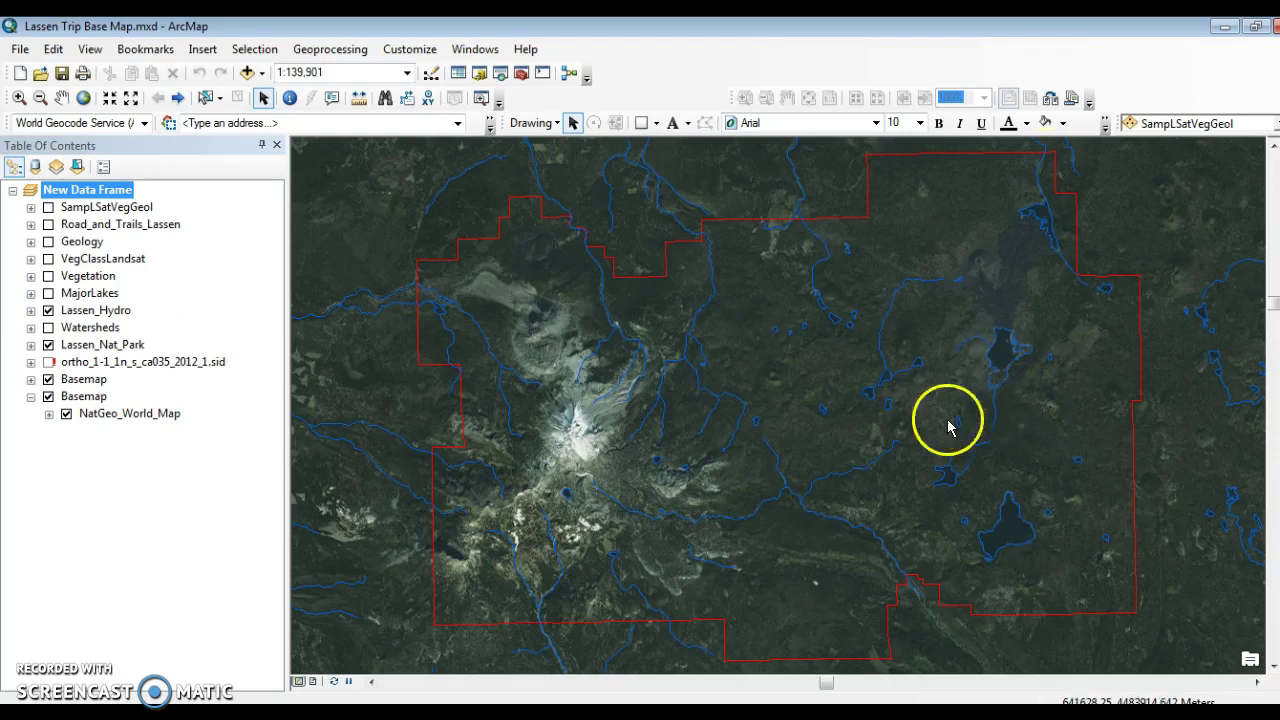
pyautogui.click(49, 294)
pyautogui.click(49, 294)
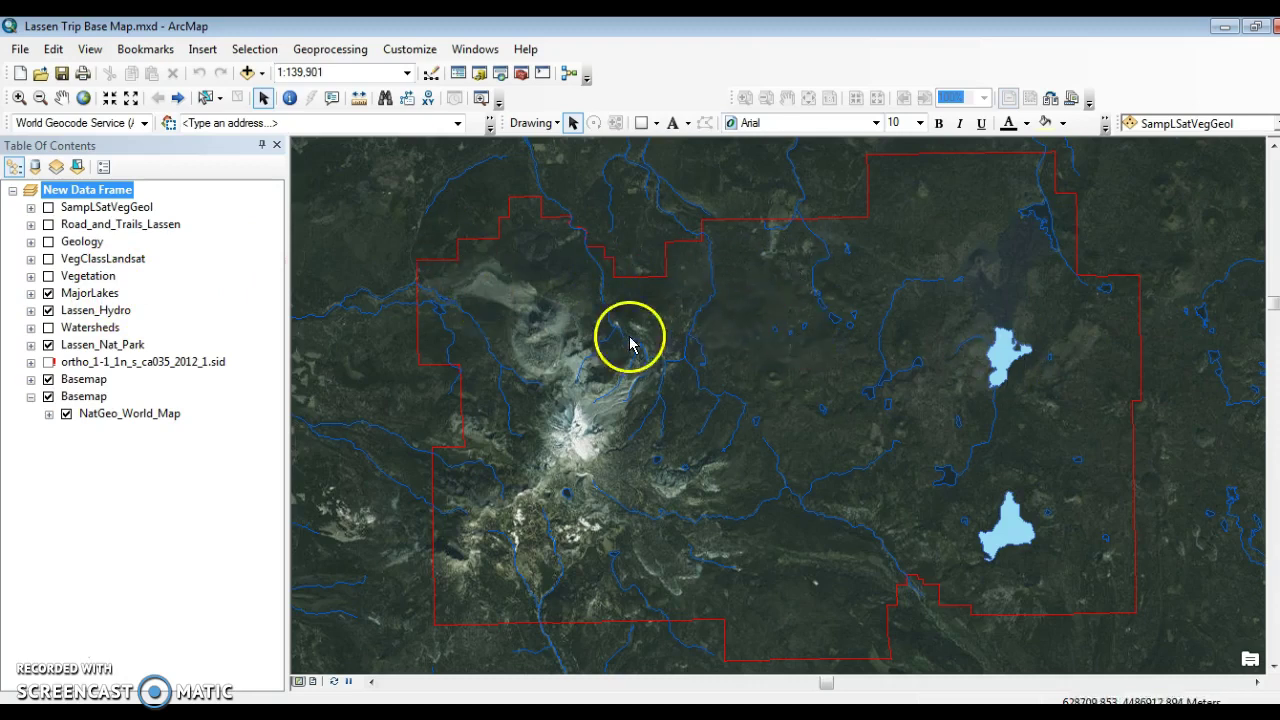
pyautogui.click(289, 97)
pyautogui.click(1000, 352)
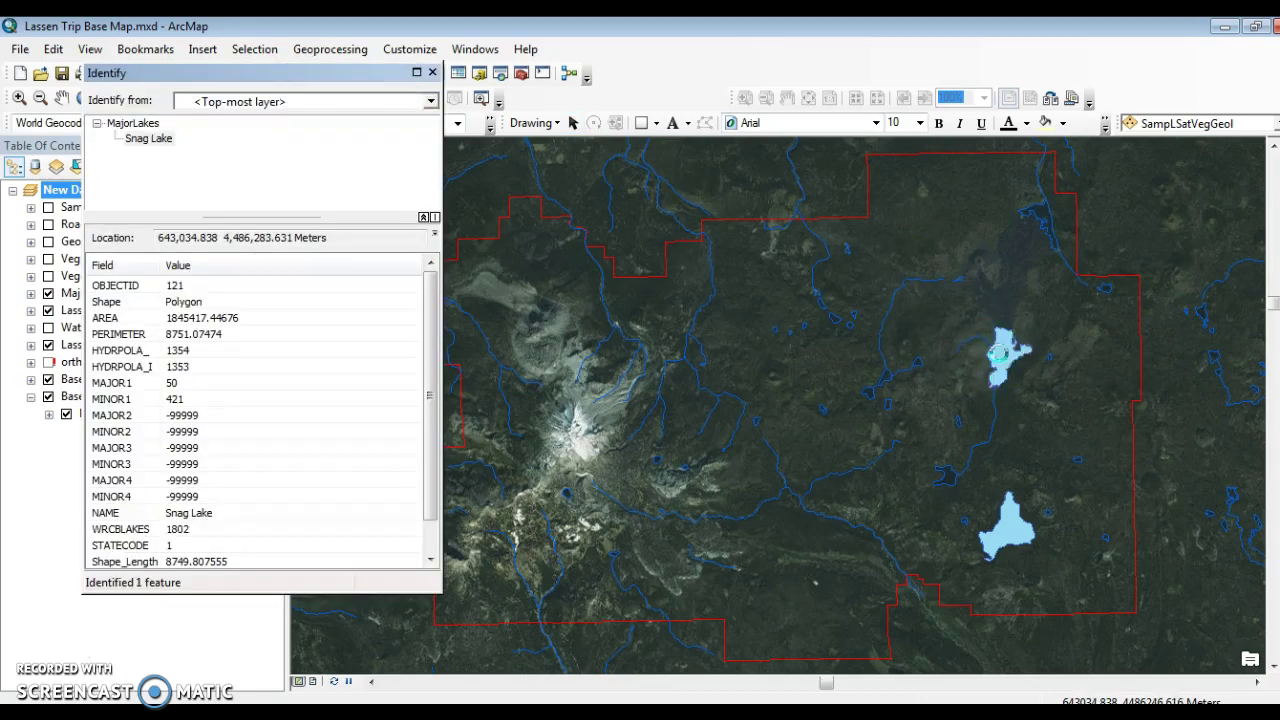
pyautogui.moveTo(349, 78); pyautogui.dragTo(772, 105)
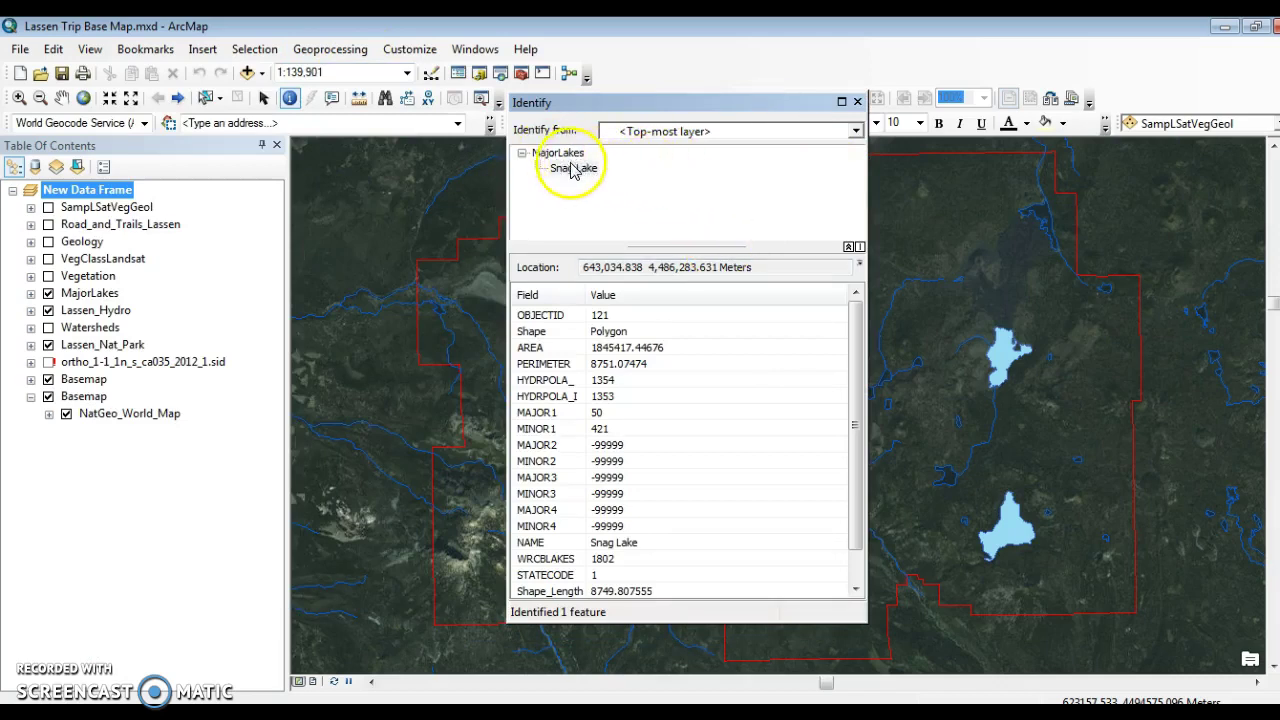
pyautogui.click(1003, 360)
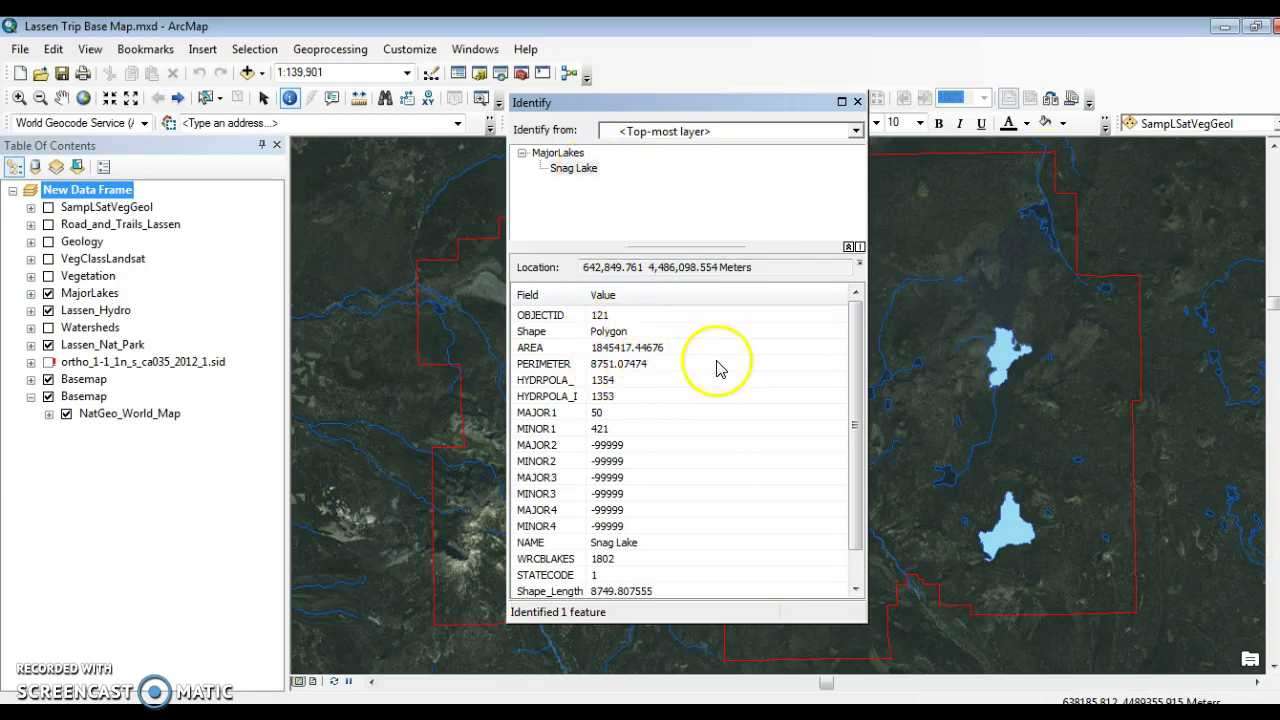
pyautogui.click(525, 380)
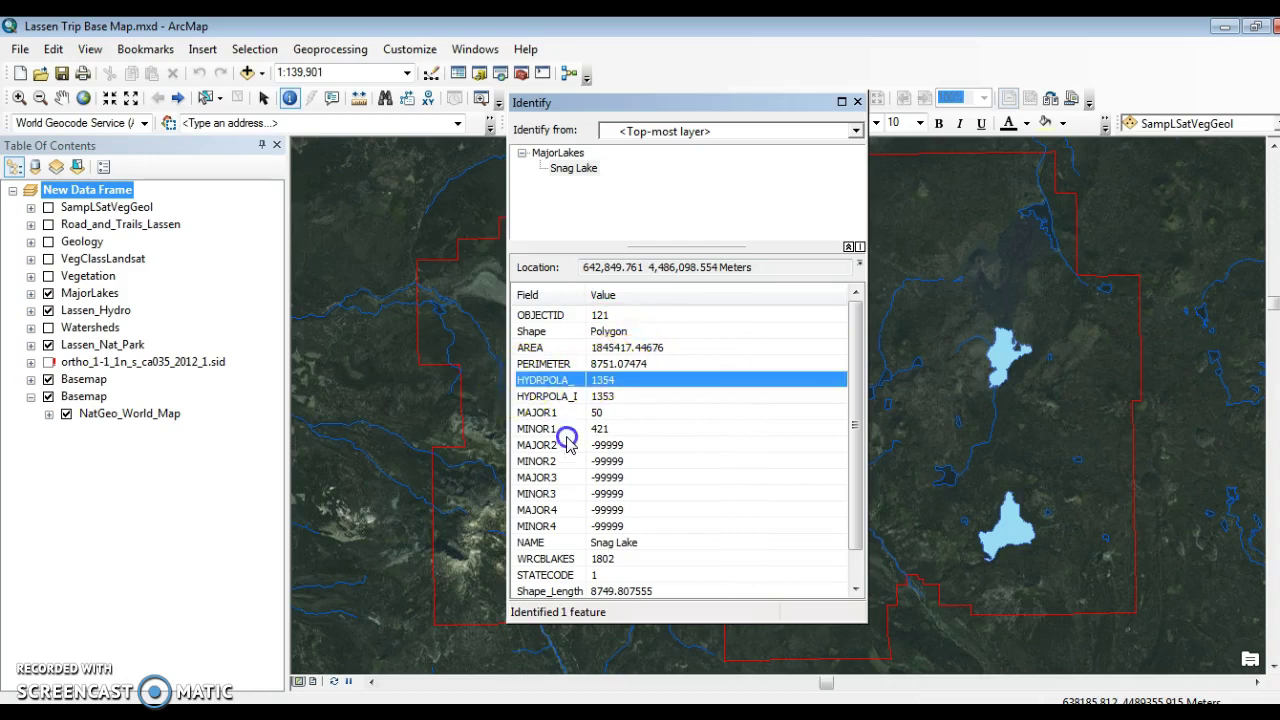
pyautogui.moveTo(857, 411); pyautogui.dragTo(856, 443)
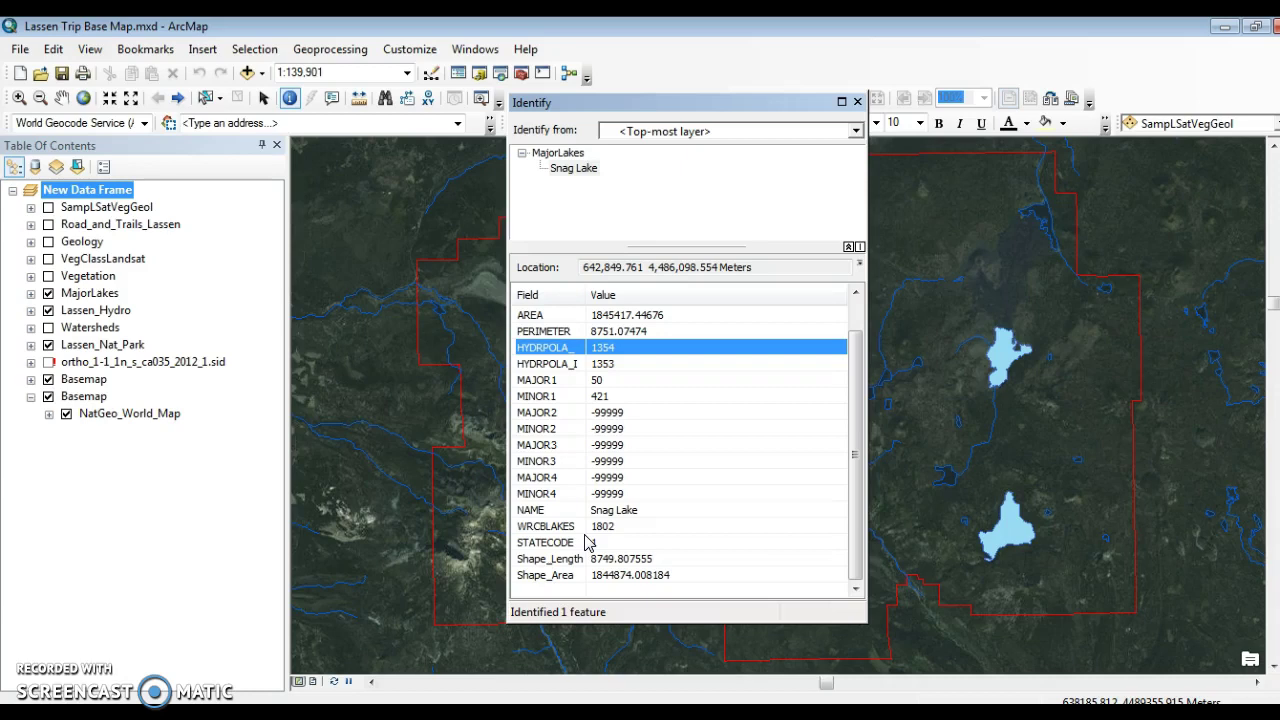
pyautogui.click(858, 102)
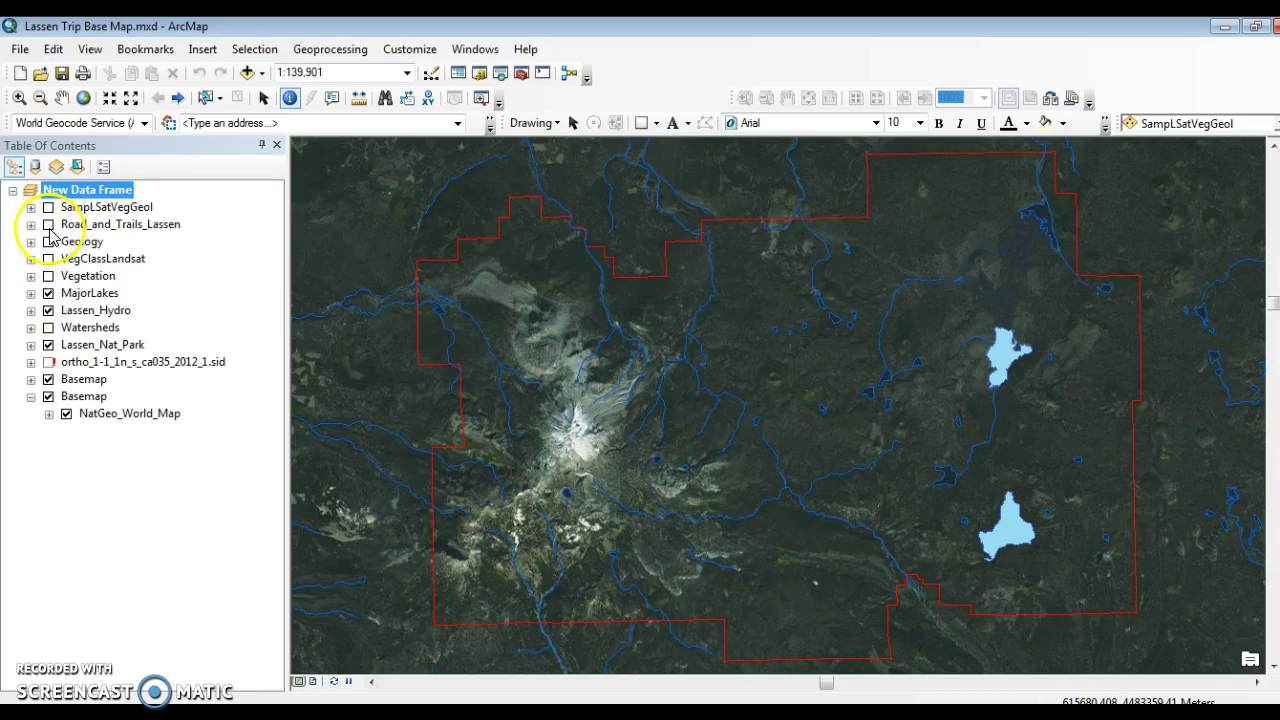
# - Show Road_and_Trails_Lassen, identify a trail's attributes, then swap that layer for Geology
pyautogui.click(48, 225)
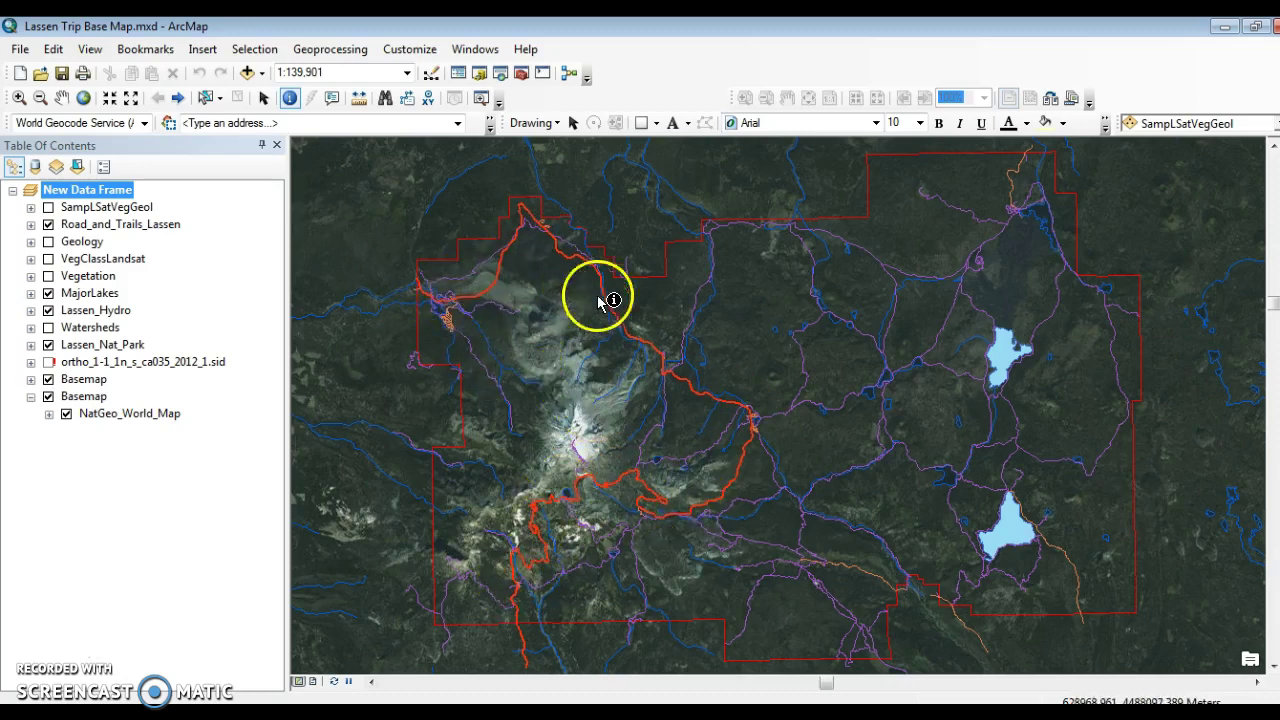
pyautogui.click(806, 366)
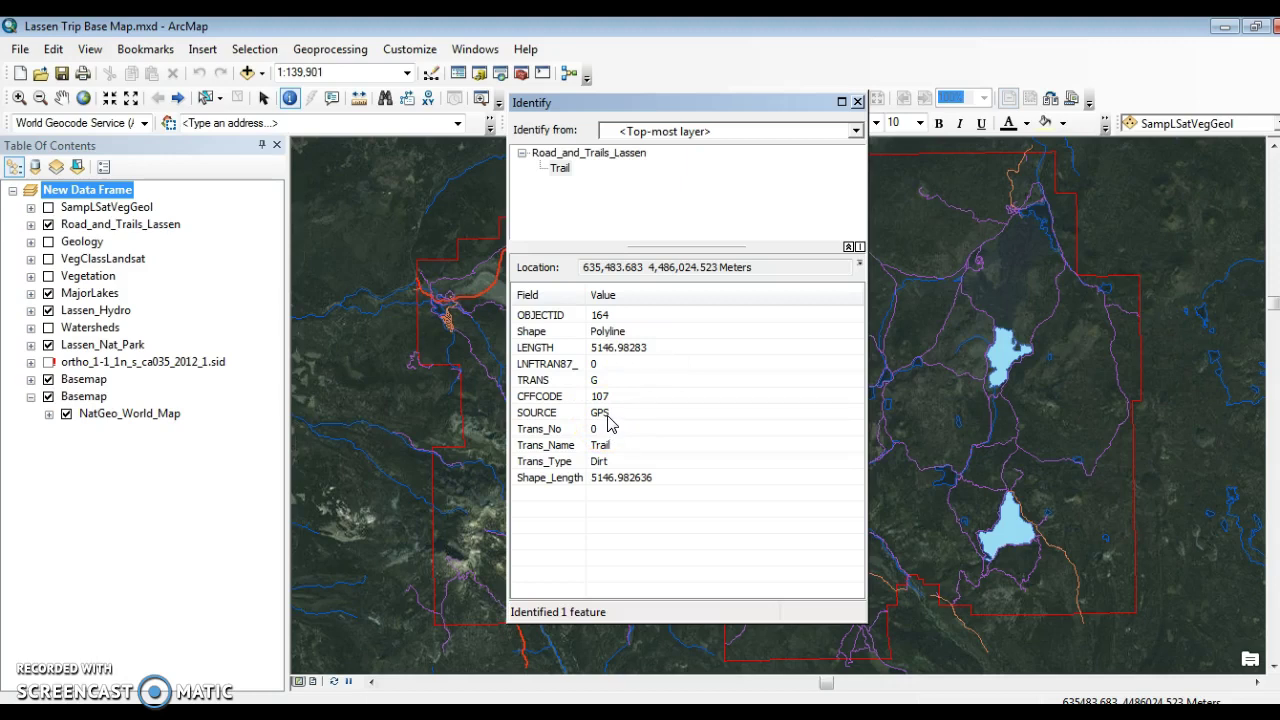
pyautogui.click(856, 102)
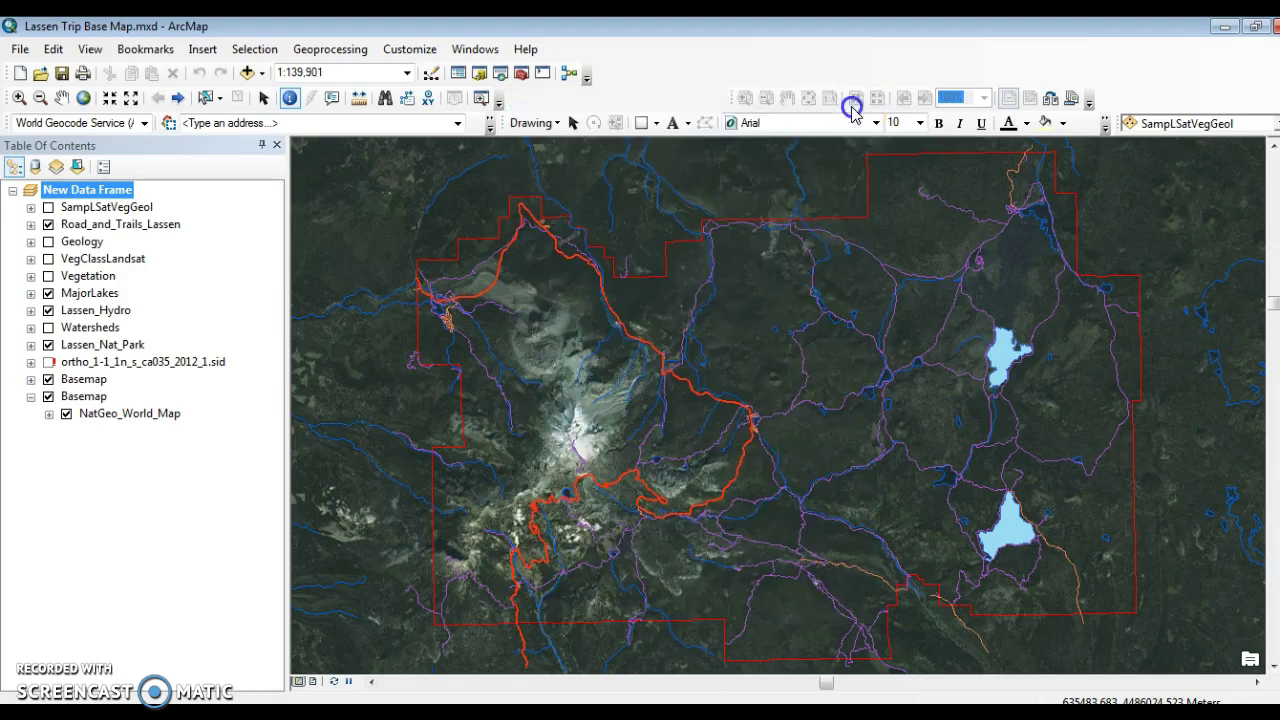
pyautogui.click(48, 224)
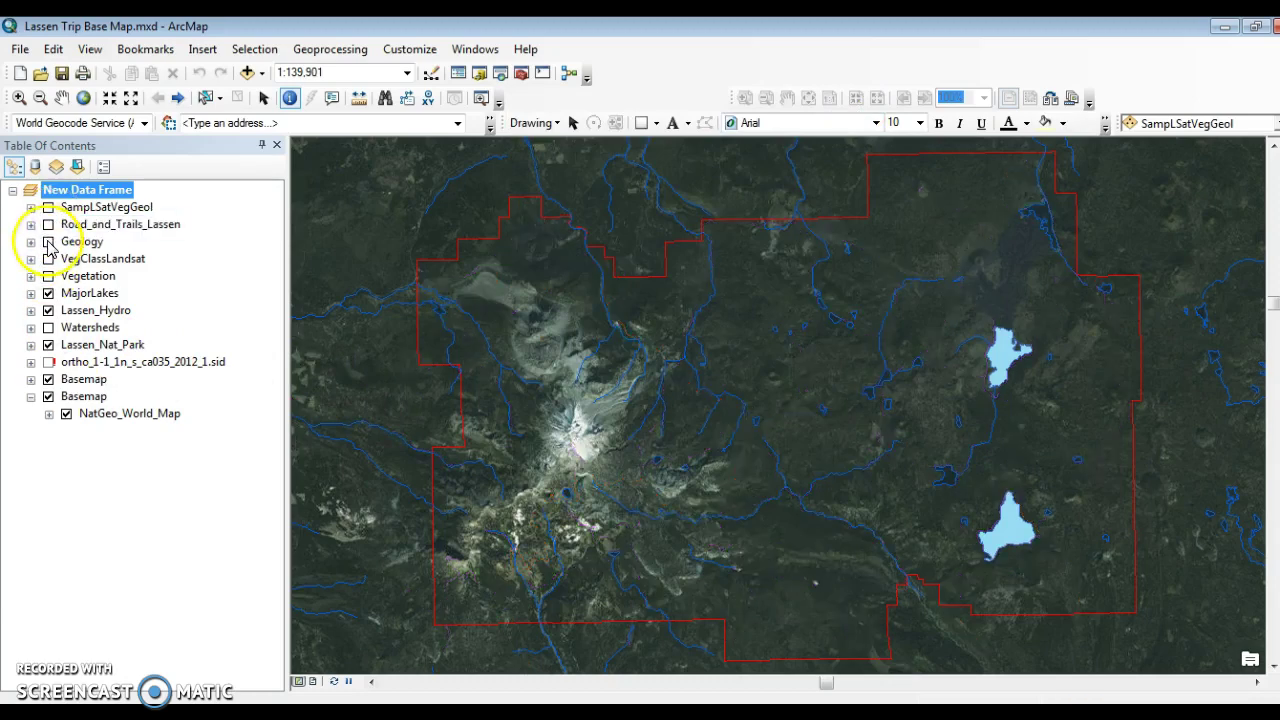
pyautogui.click(48, 242)
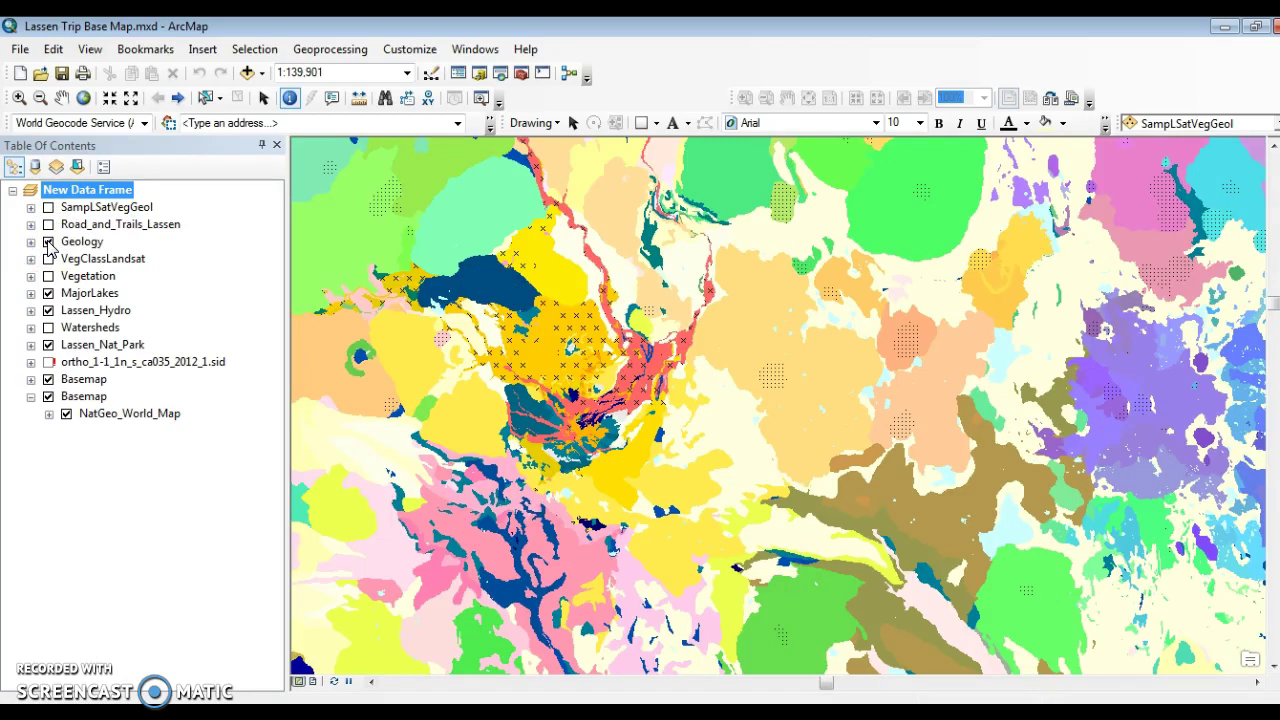
pyautogui.click(31, 242)
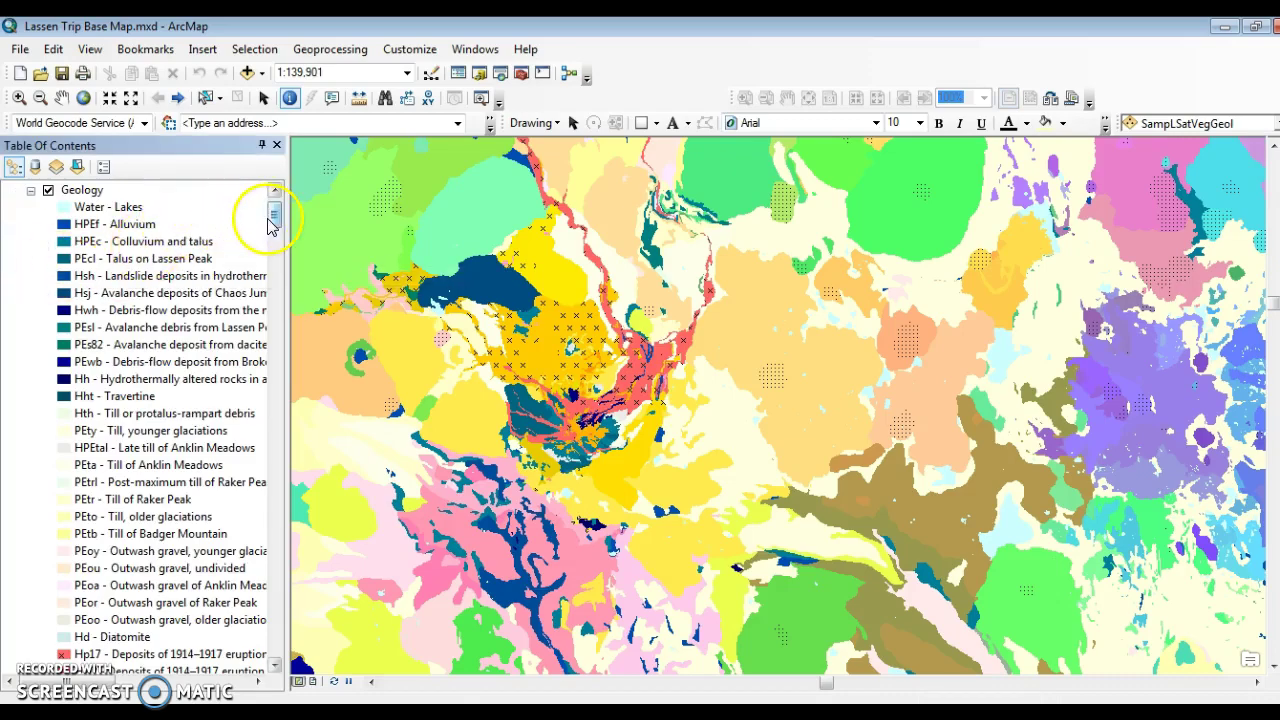
pyautogui.moveTo(270, 222)
pyautogui.mouseDown()
pyautogui.moveTo(283, 598)
pyautogui.moveTo(294, 289)
pyautogui.moveTo(277, 213)
pyautogui.mouseUp()
pyautogui.click(31, 242)
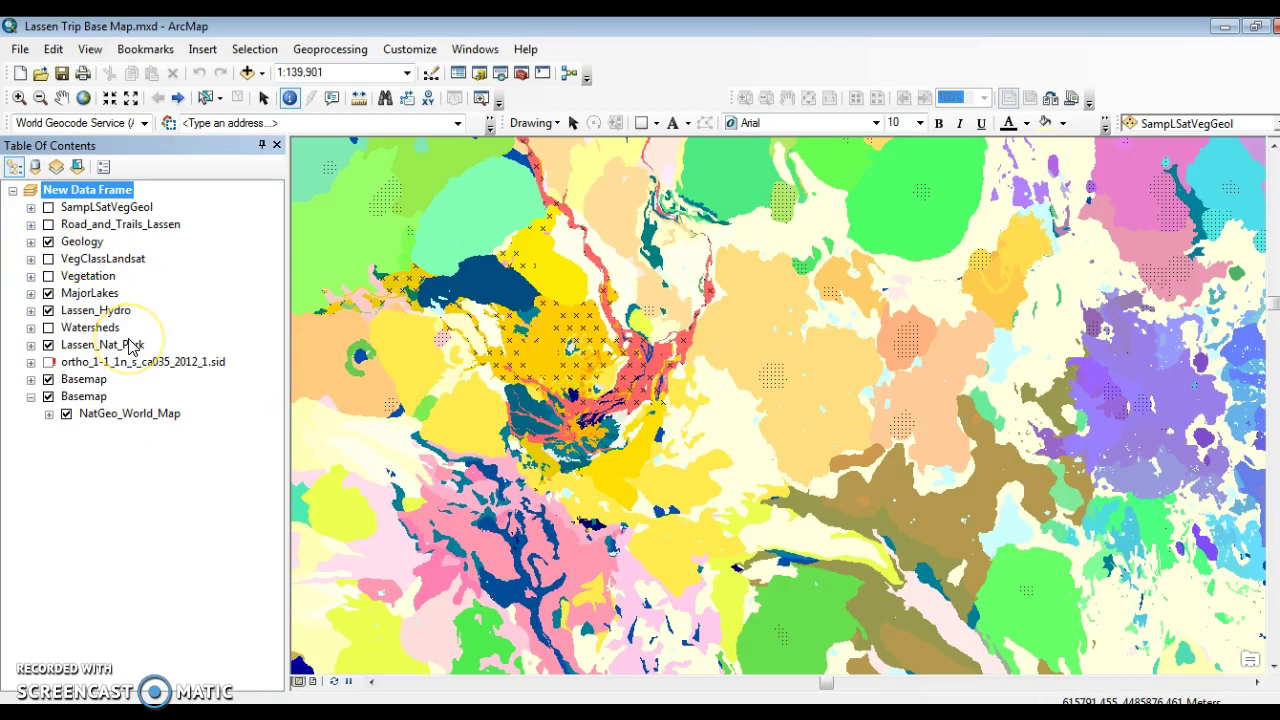
# - Check the toolbars list, then undock the Effects toolbar so it floats over the map
pyautogui.rightClick(668, 80)
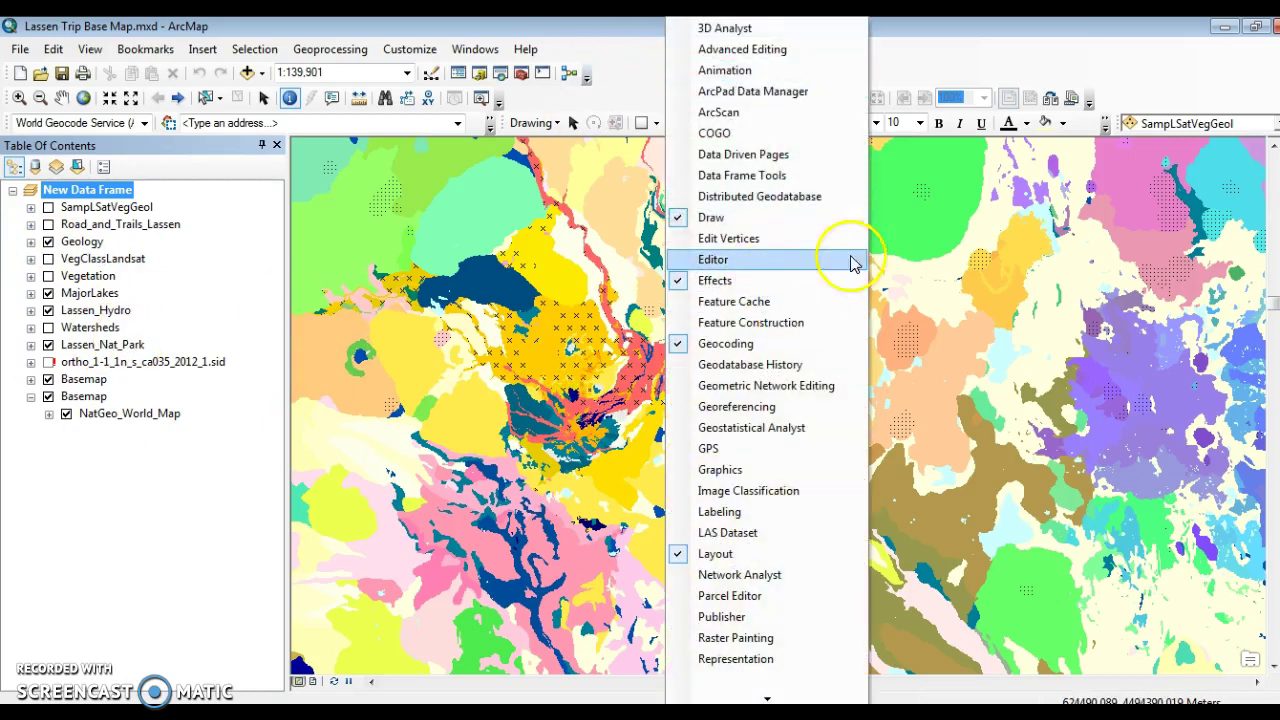
pyautogui.click(1094, 54)
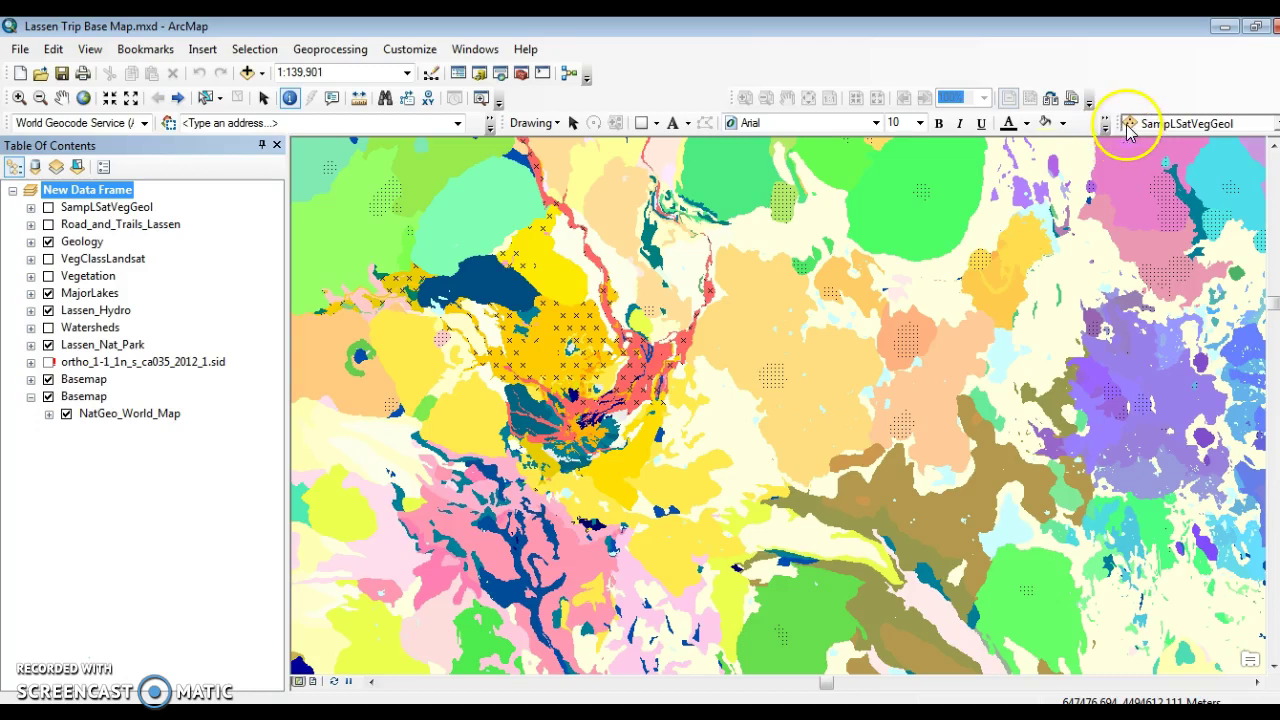
pyautogui.moveTo(1117, 123); pyautogui.dragTo(730, 177)
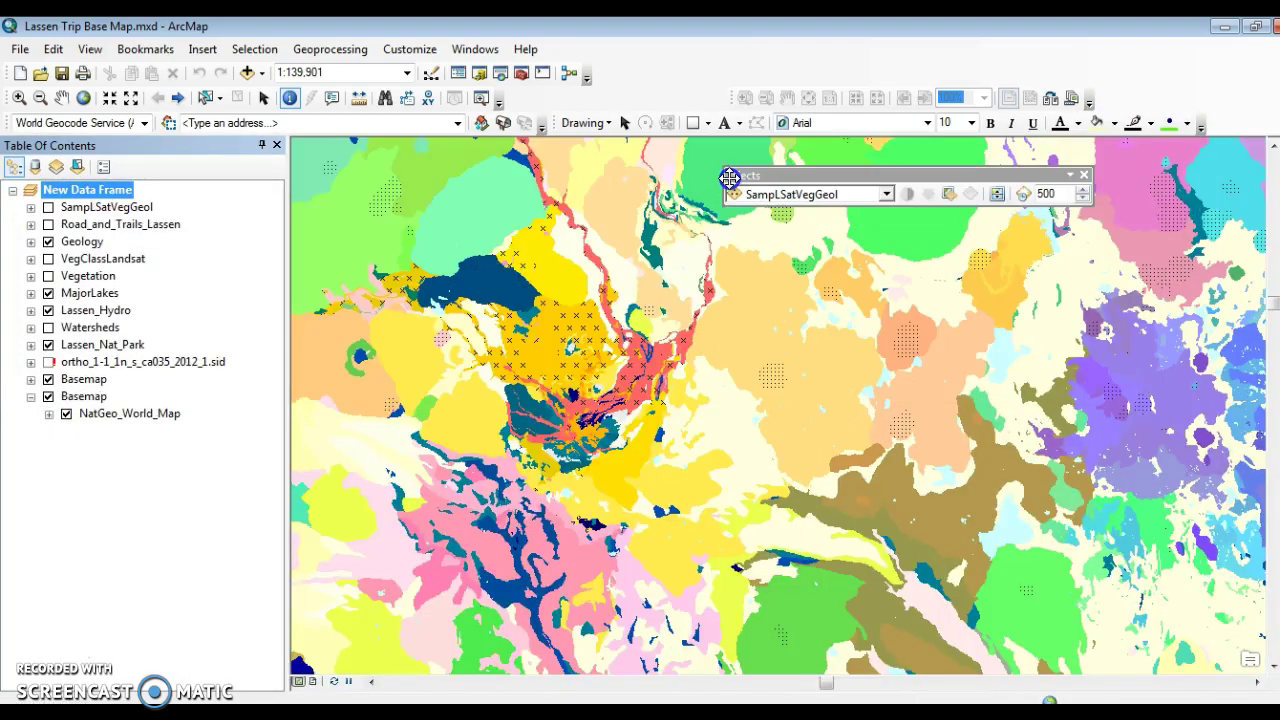
# - Target Geology on the Effects toolbar and swipe it back over the imagery, again at 1:20,000
pyautogui.click(885, 193)
pyautogui.click(815, 247)
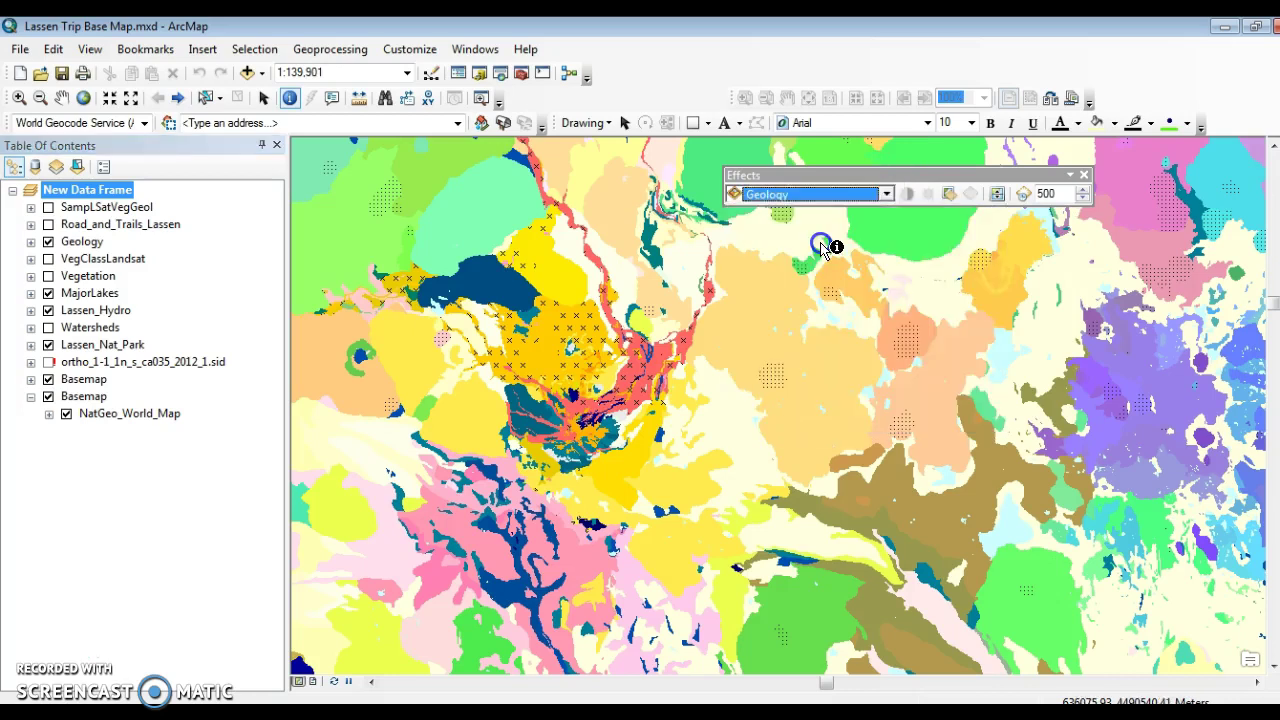
pyautogui.click(997, 194)
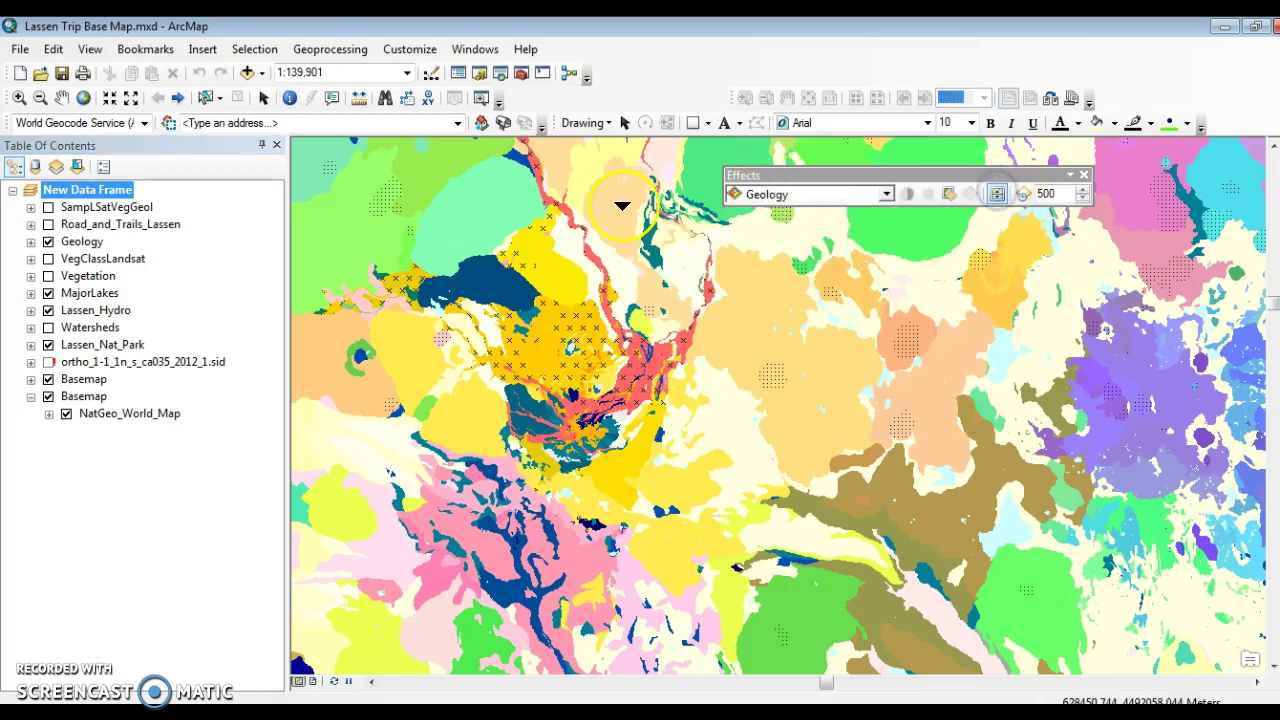
pyautogui.moveTo(588, 250); pyautogui.dragTo(587, 327)
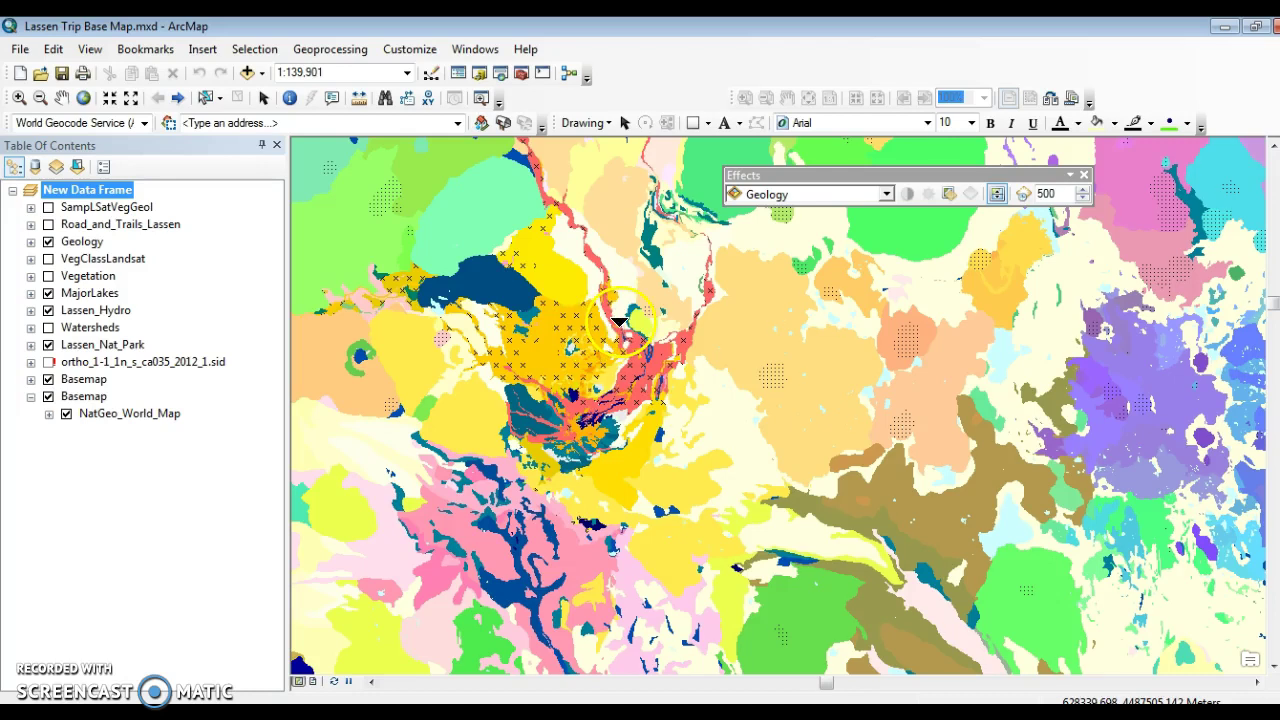
pyautogui.moveTo(620, 320); pyautogui.dragTo(623, 417)
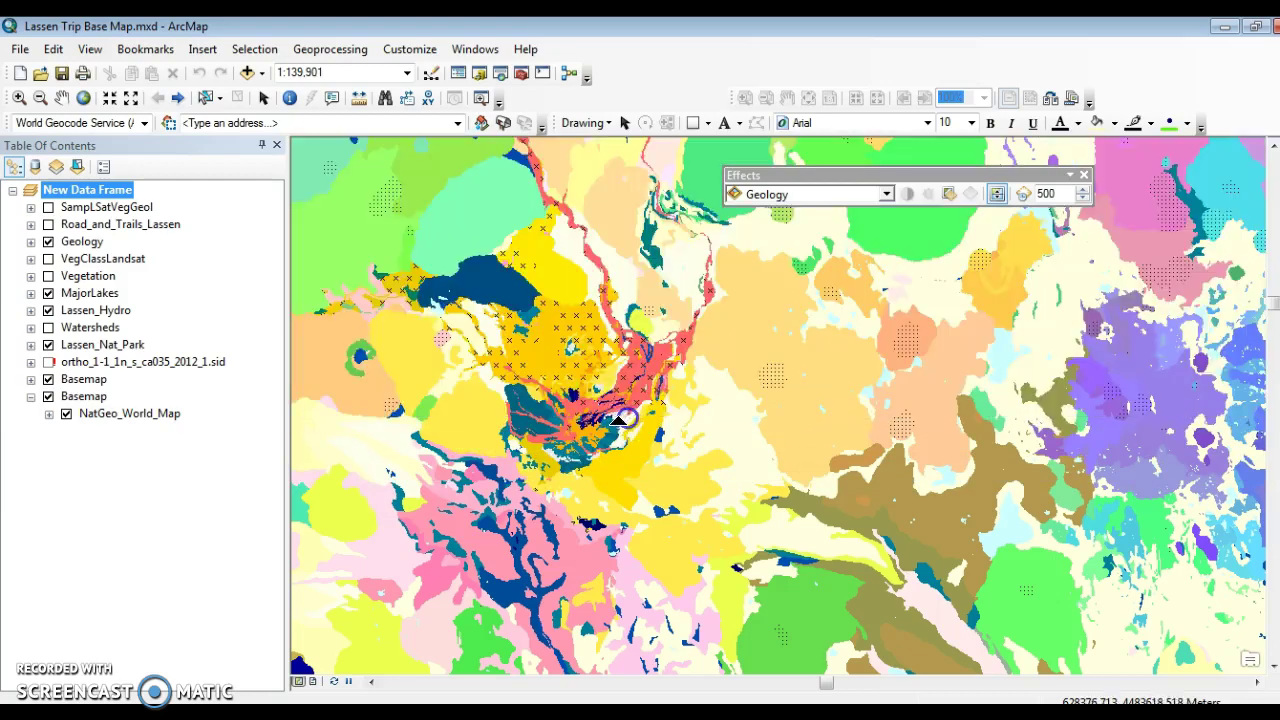
pyautogui.scroll(5, 586, 452)
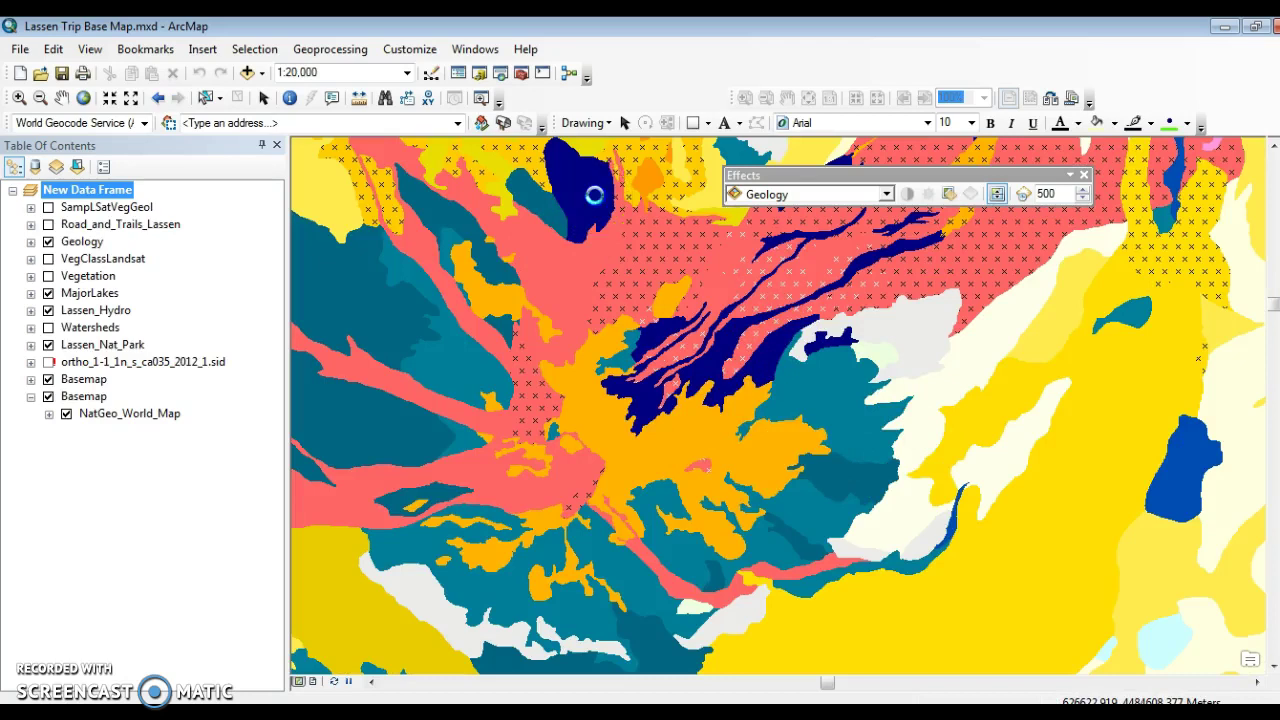
pyautogui.moveTo(594, 195); pyautogui.dragTo(580, 428)
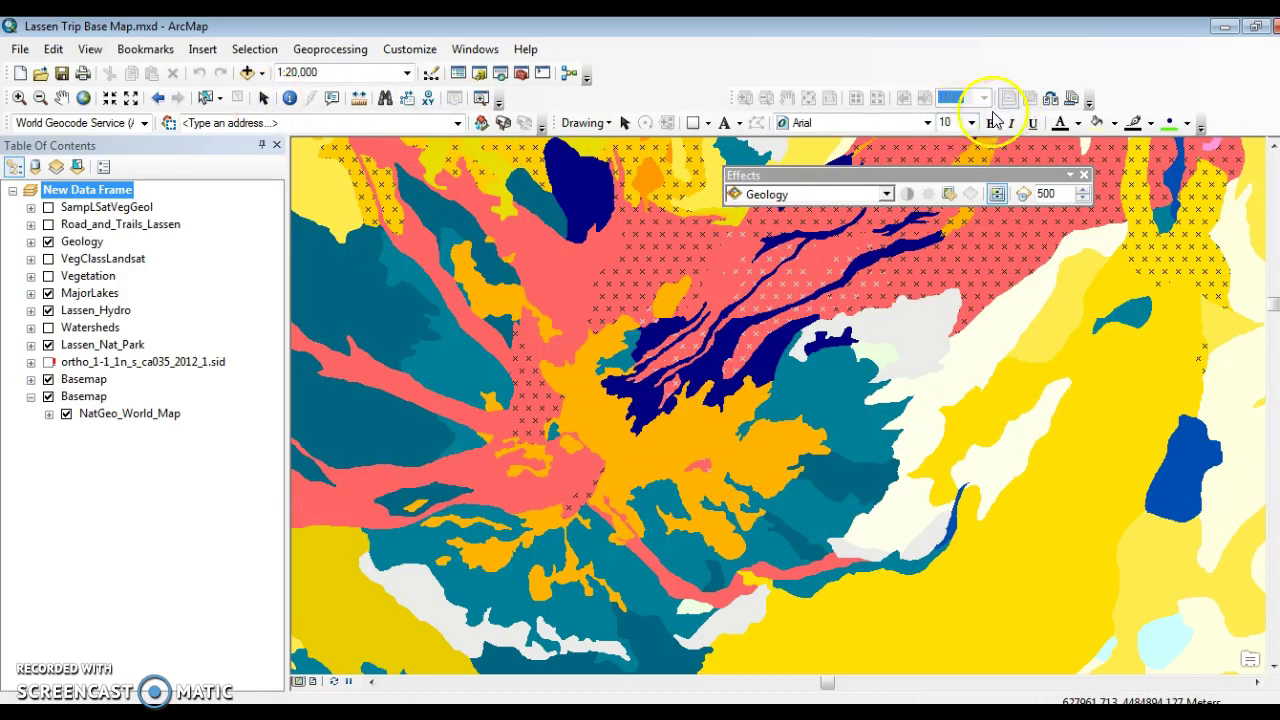
# - Identify a geology polygon's attributes, then zoom out and switch off the Geology layer
pyautogui.click(290, 99)
pyautogui.click(650, 478)
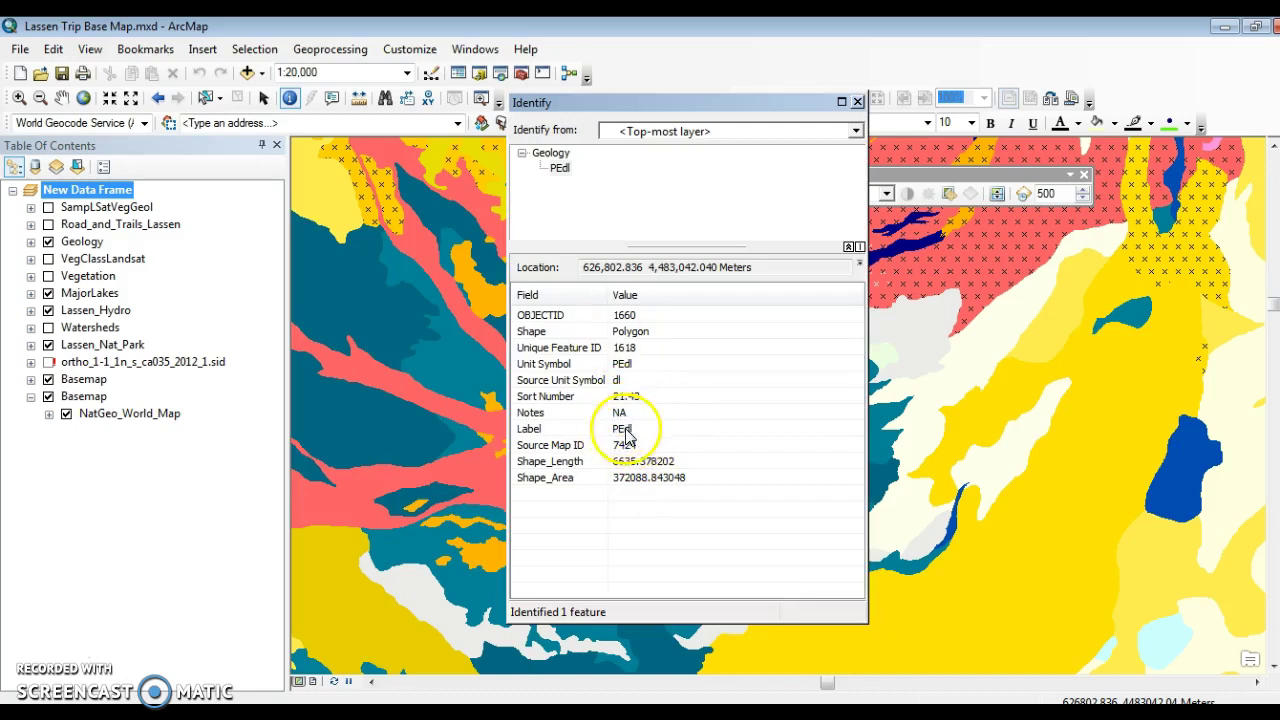
pyautogui.click(862, 104)
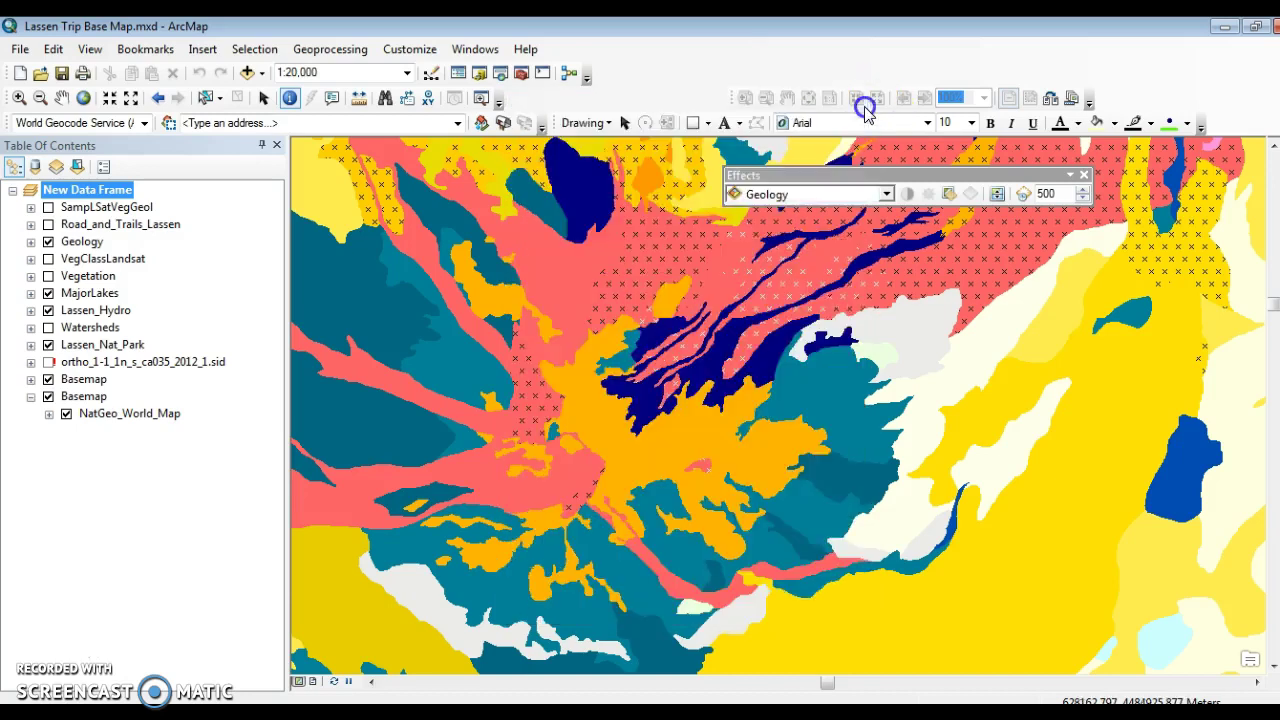
pyautogui.scroll(-1, 463, 530)
pyautogui.scroll(-2, 459, 527)
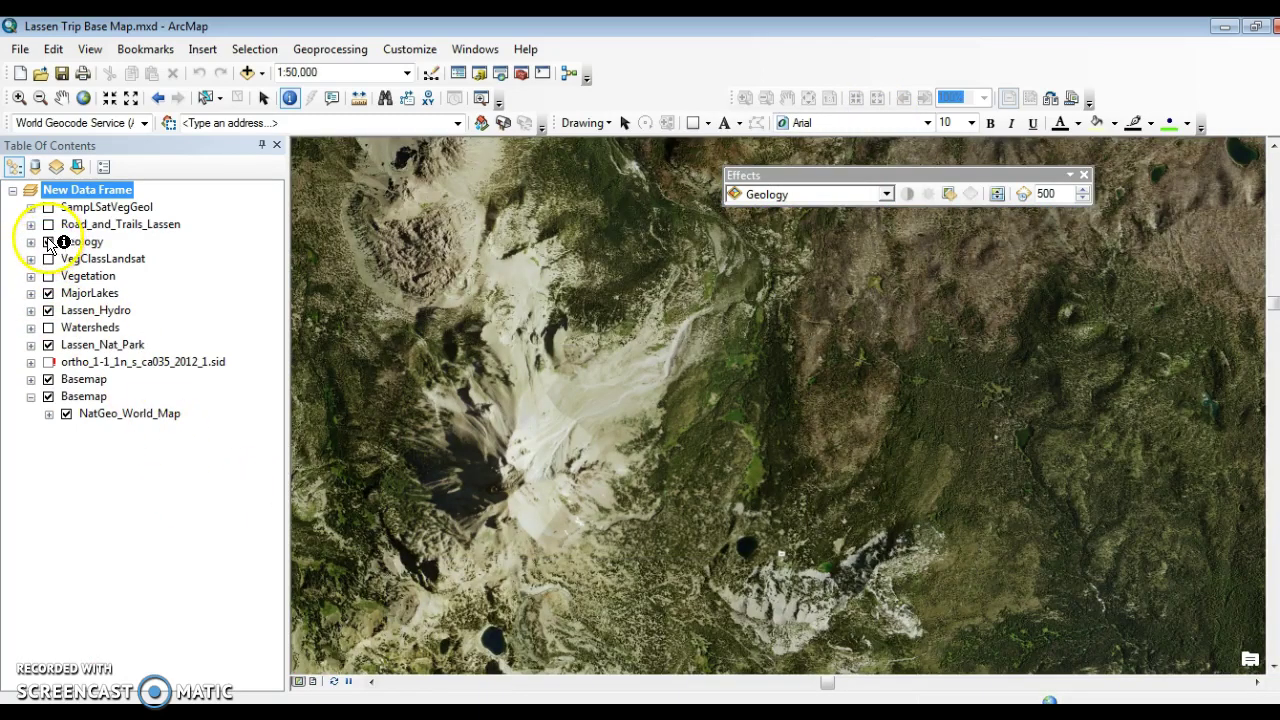
pyautogui.click(48, 242)
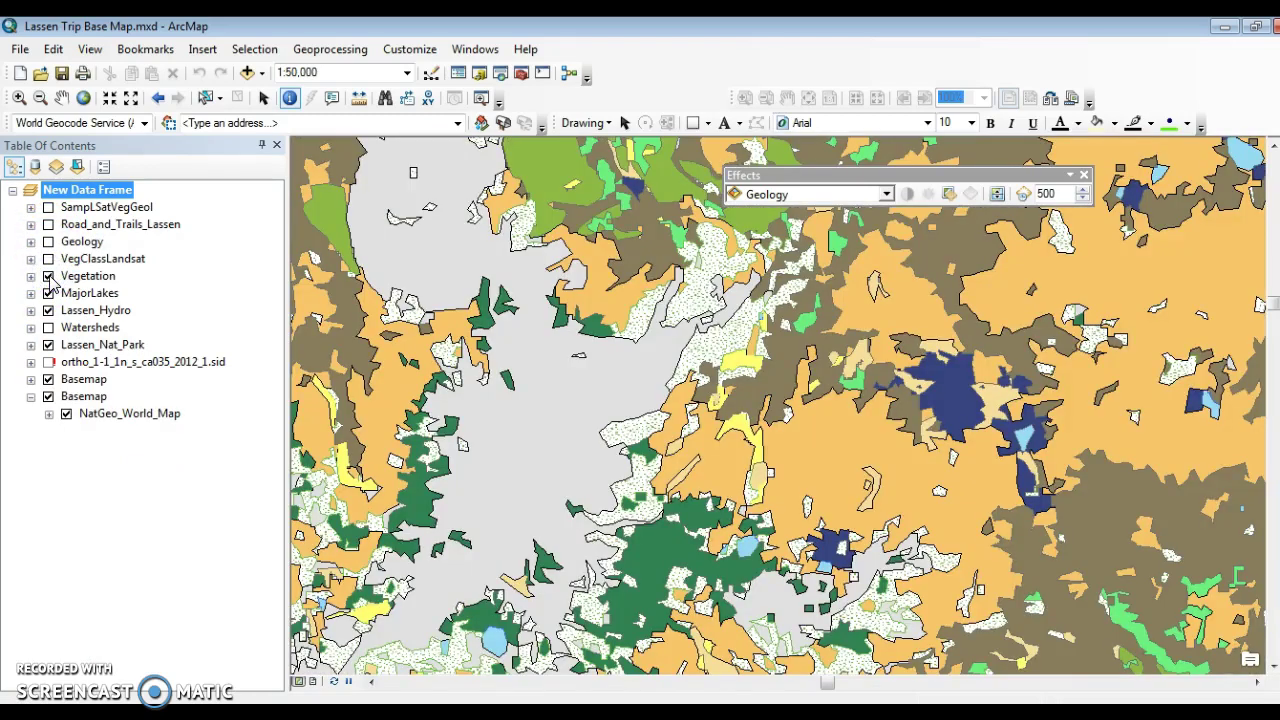
pyautogui.scroll(2, 372, 386)
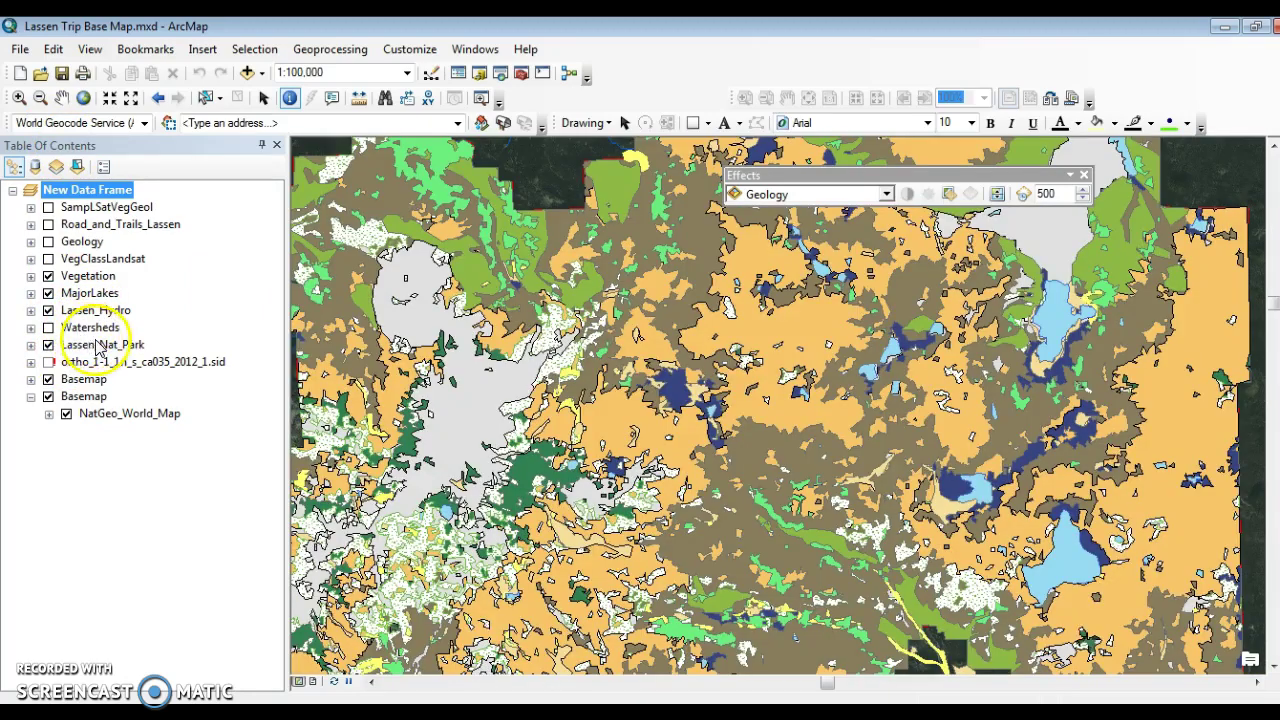
# - Zoom to the Lassen_Nat_Park layer's extent and expand the Vegetation legend's habitat classes
pyautogui.rightClick(98, 346)
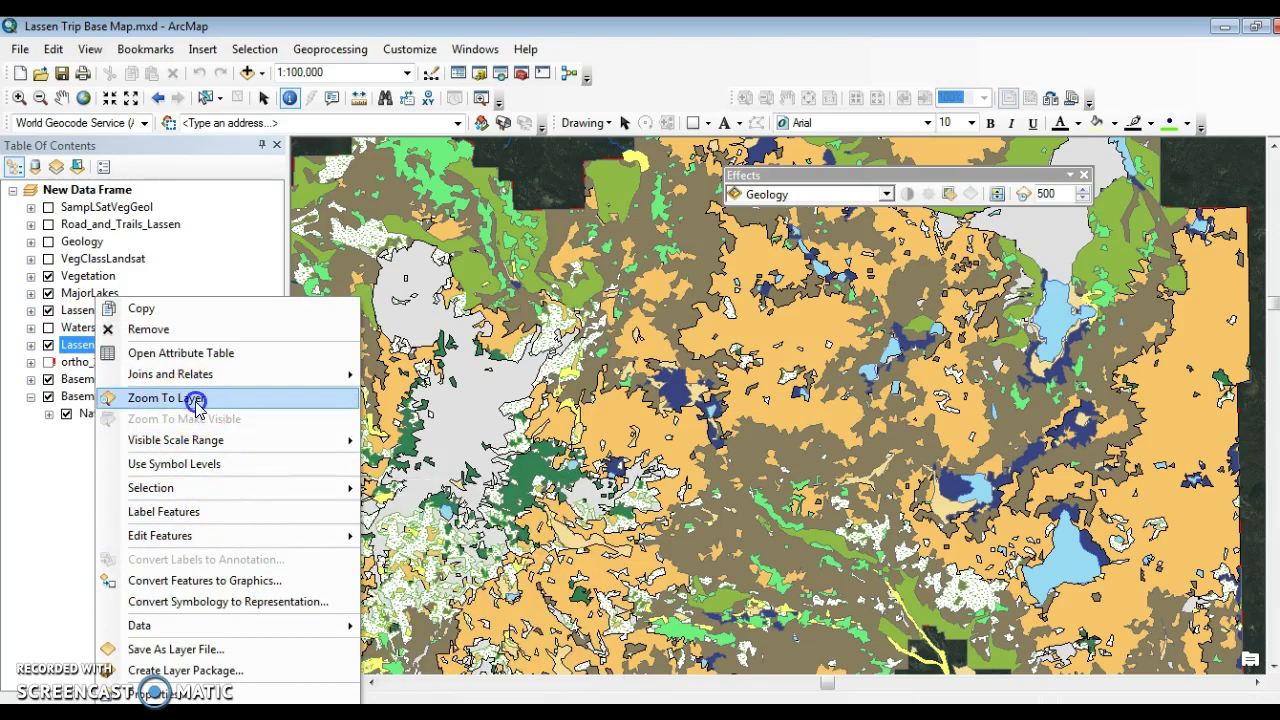
pyautogui.click(166, 398)
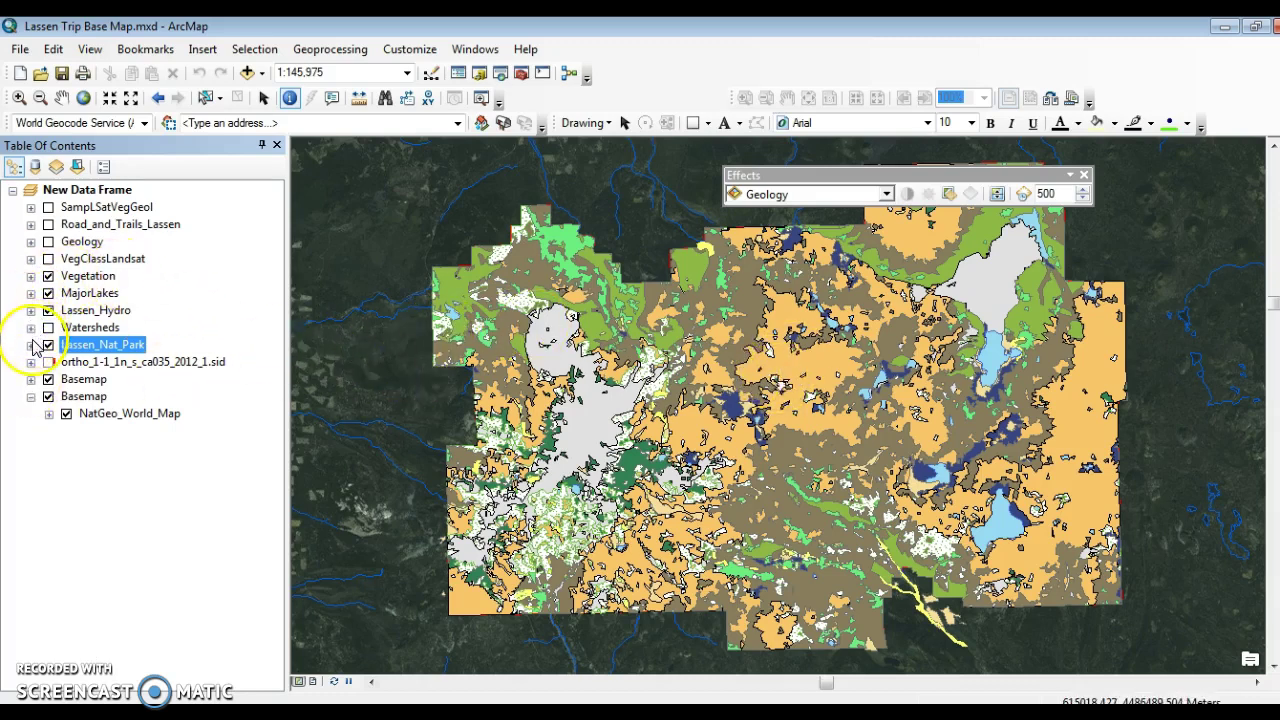
pyautogui.click(31, 276)
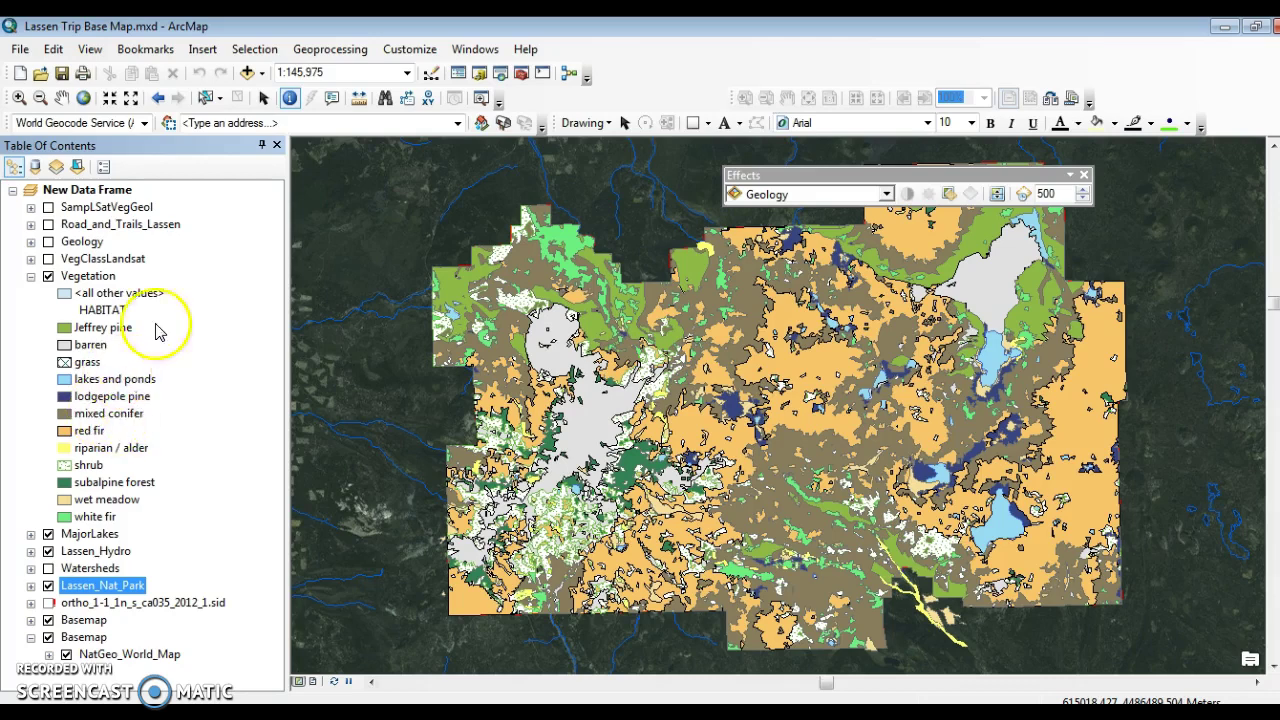
# - In the Vegetation layer's Symbology settings, choose the yellow-green color ramp for HABITAT categories
pyautogui.rightClick(104, 277)
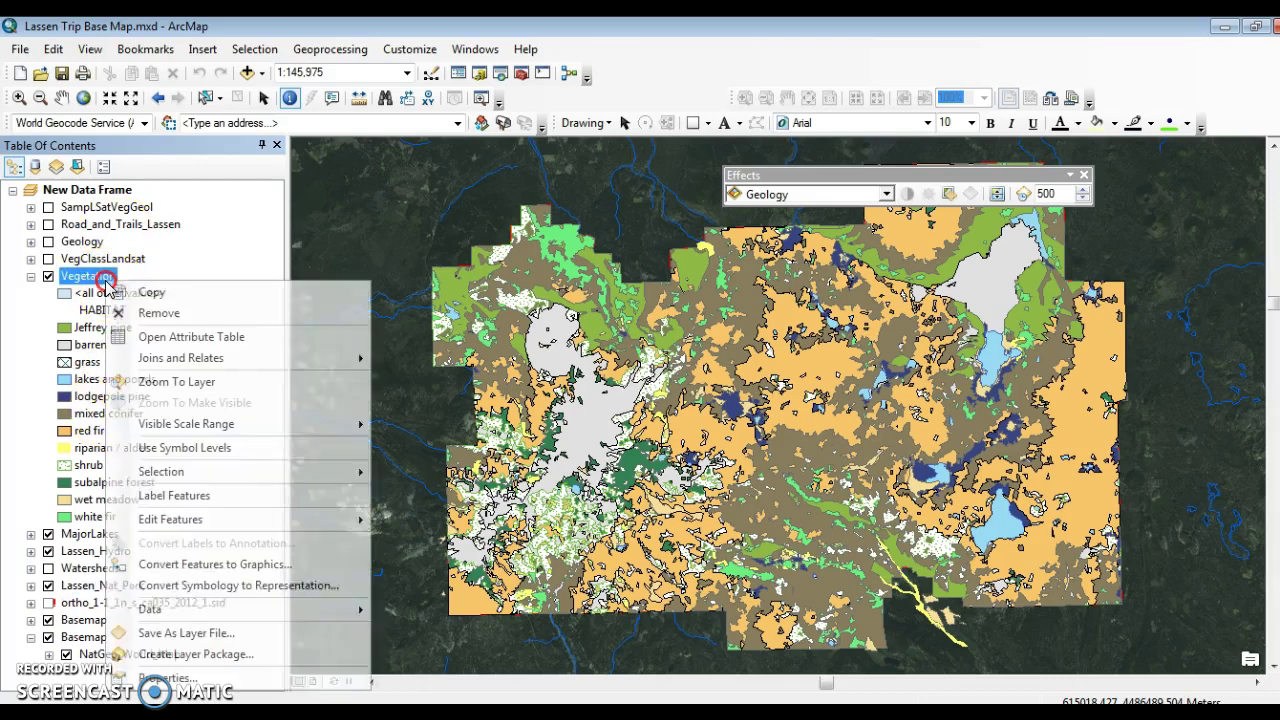
pyautogui.click(200, 674)
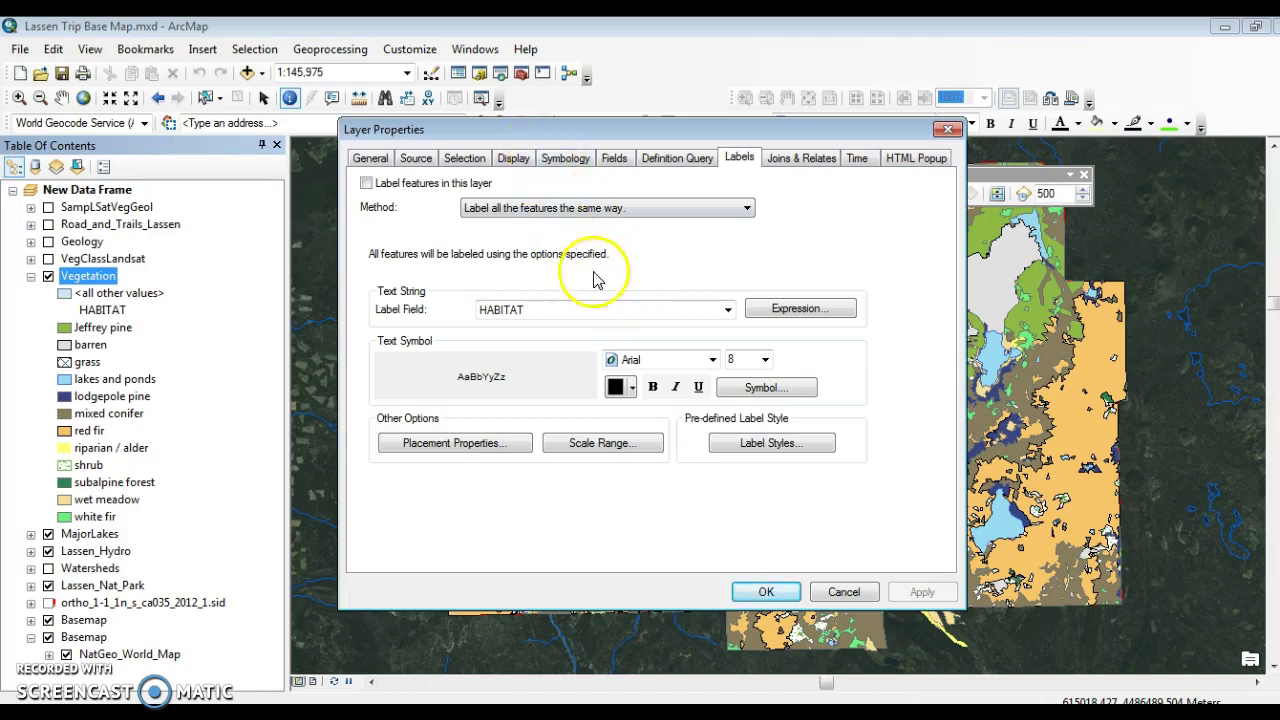
pyautogui.click(549, 164)
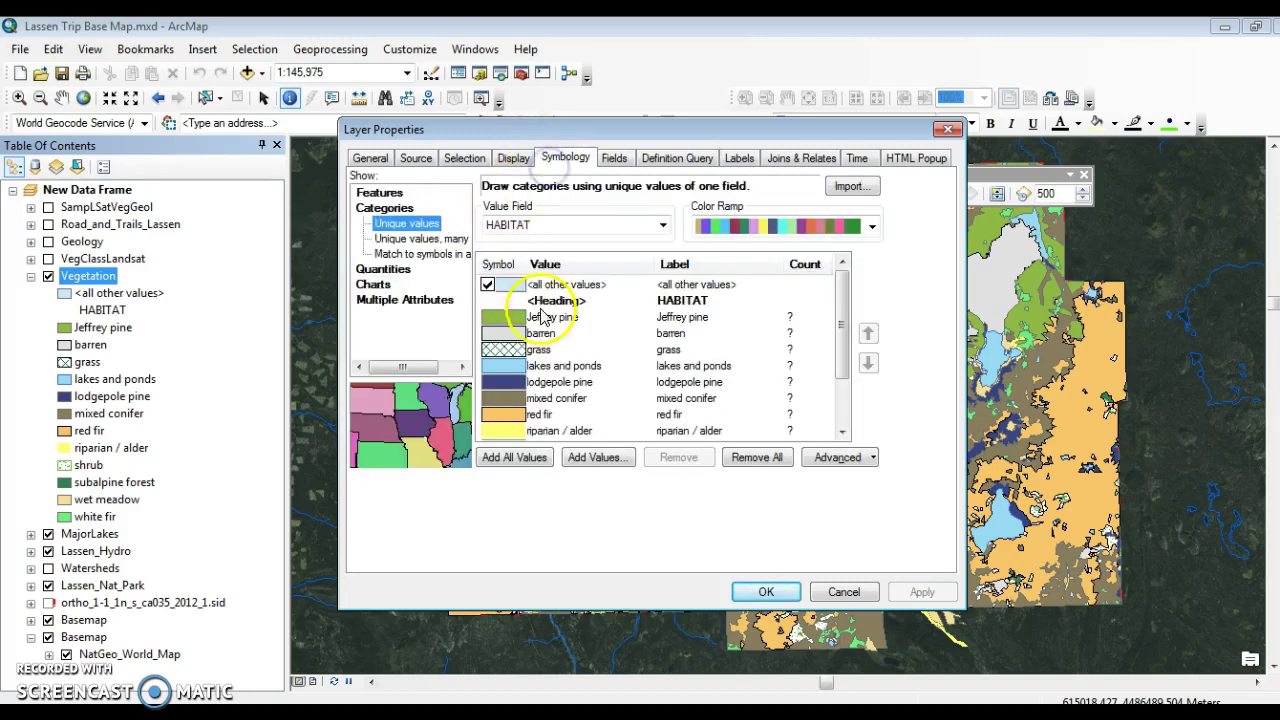
pyautogui.click(869, 228)
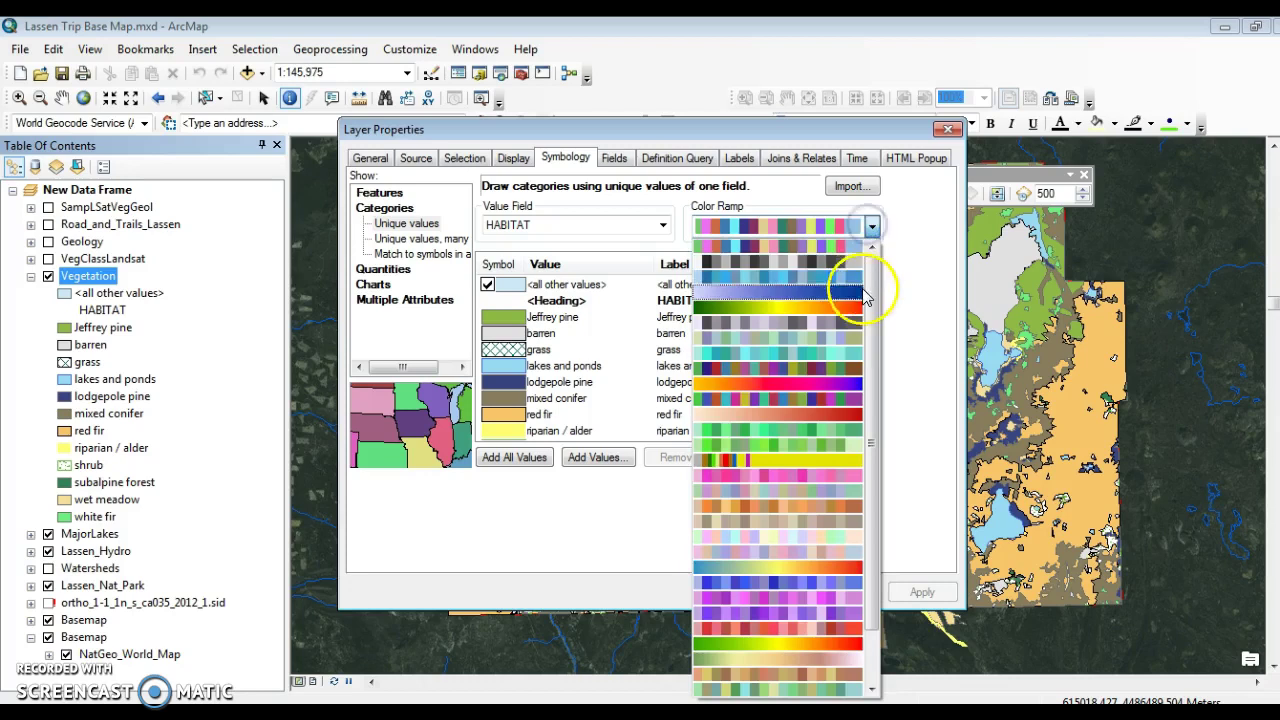
pyautogui.moveTo(866, 302); pyautogui.dragTo(870, 368)
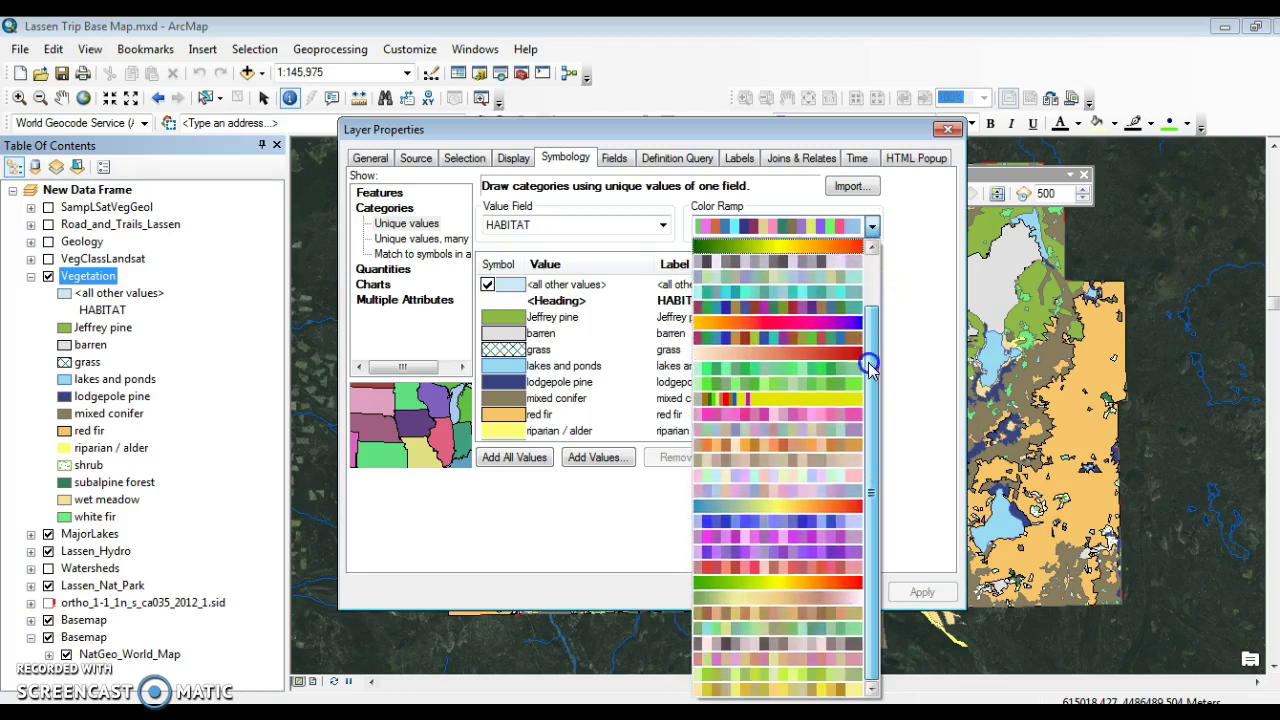
pyautogui.click(833, 680)
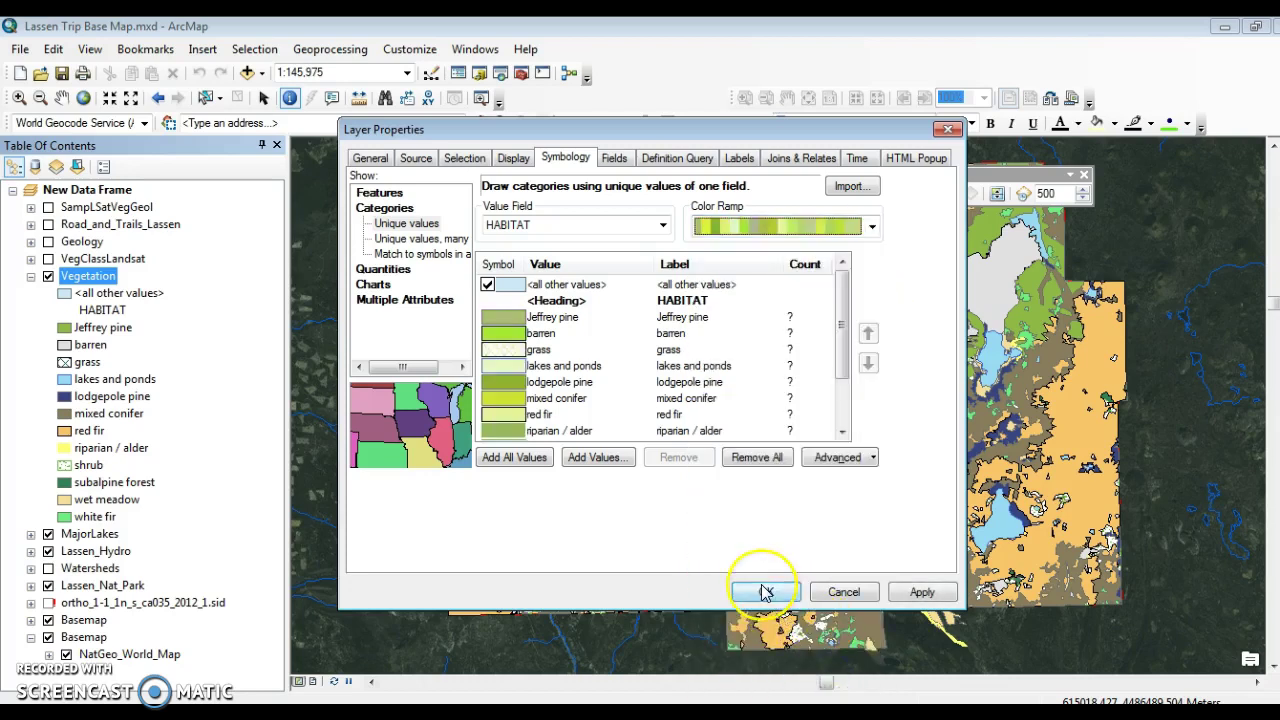
# - Apply the yellow-green colours, close Vegetation Layer Properties, and collapse its legend entries
pyautogui.click(724, 152)
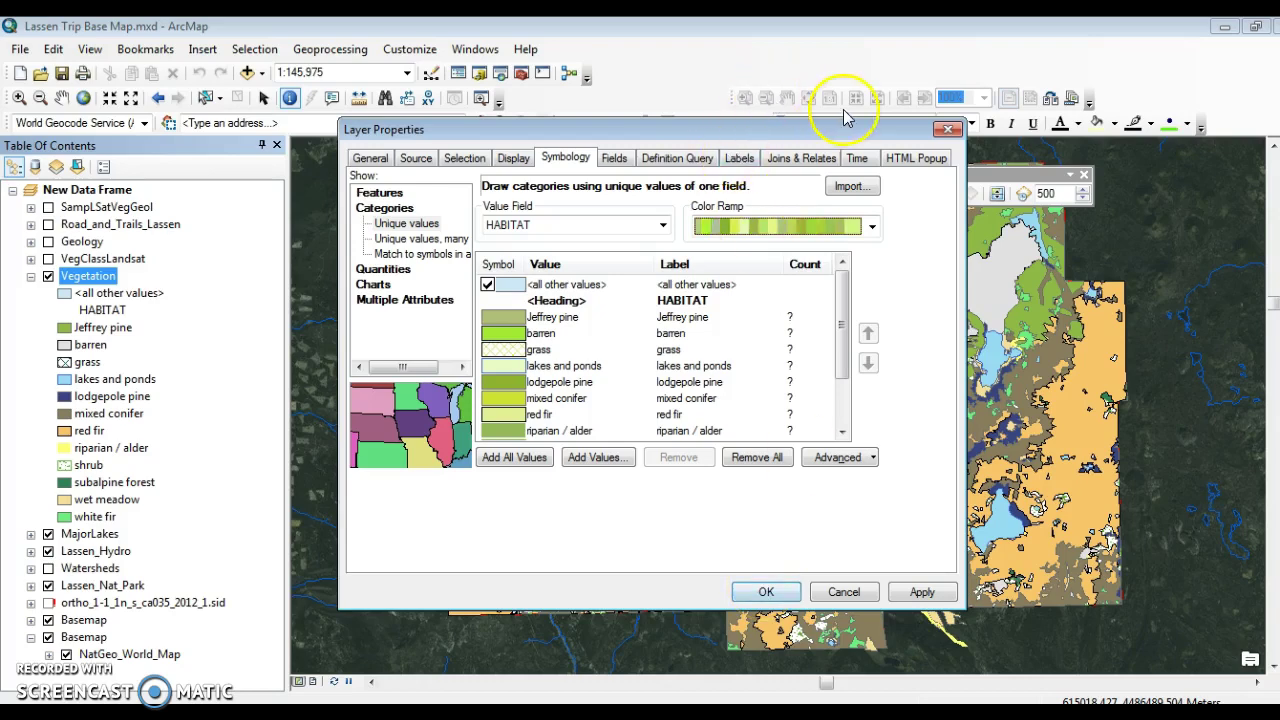
pyautogui.moveTo(779, 128); pyautogui.dragTo(416, 135)
pyautogui.click(556, 598)
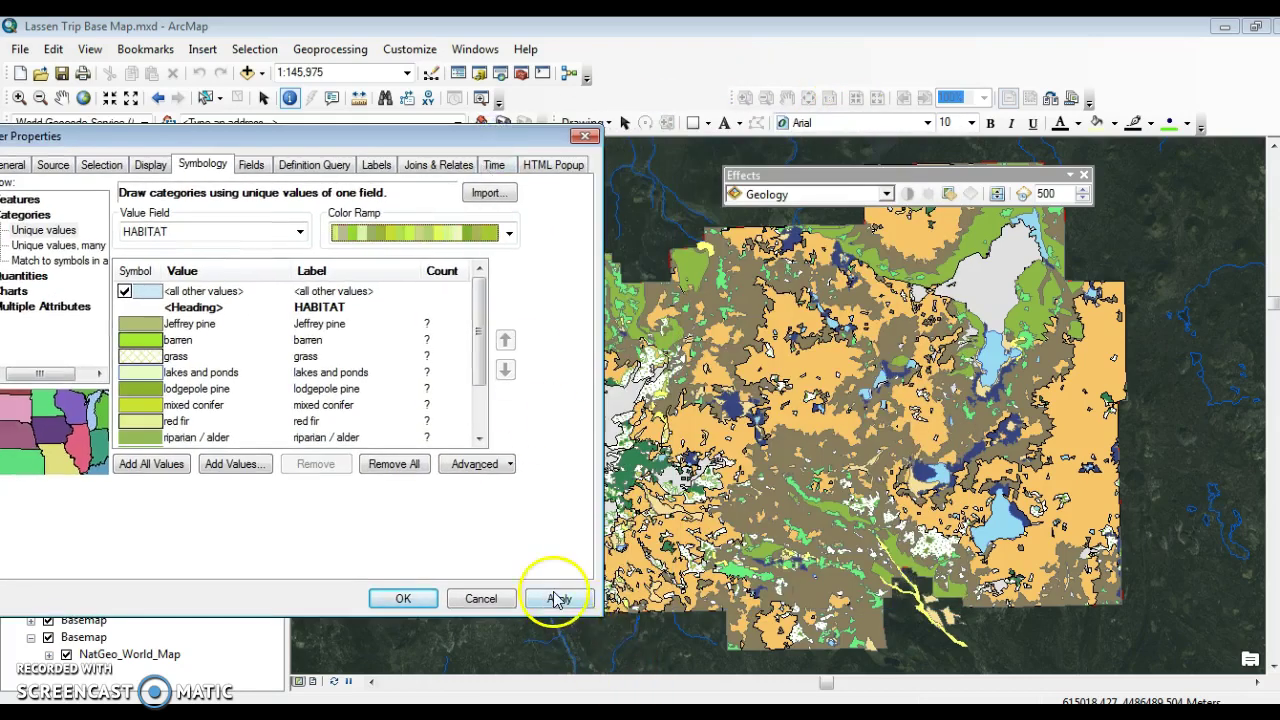
pyautogui.click(575, 91)
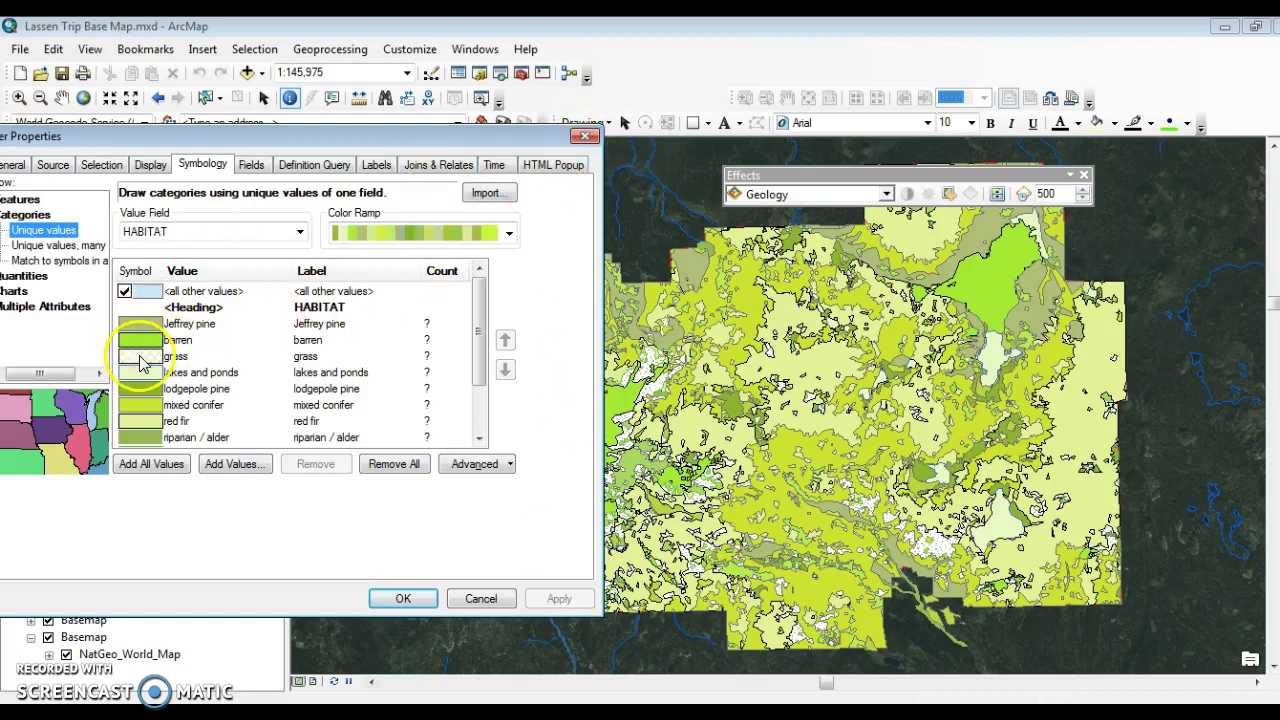
pyautogui.click(585, 136)
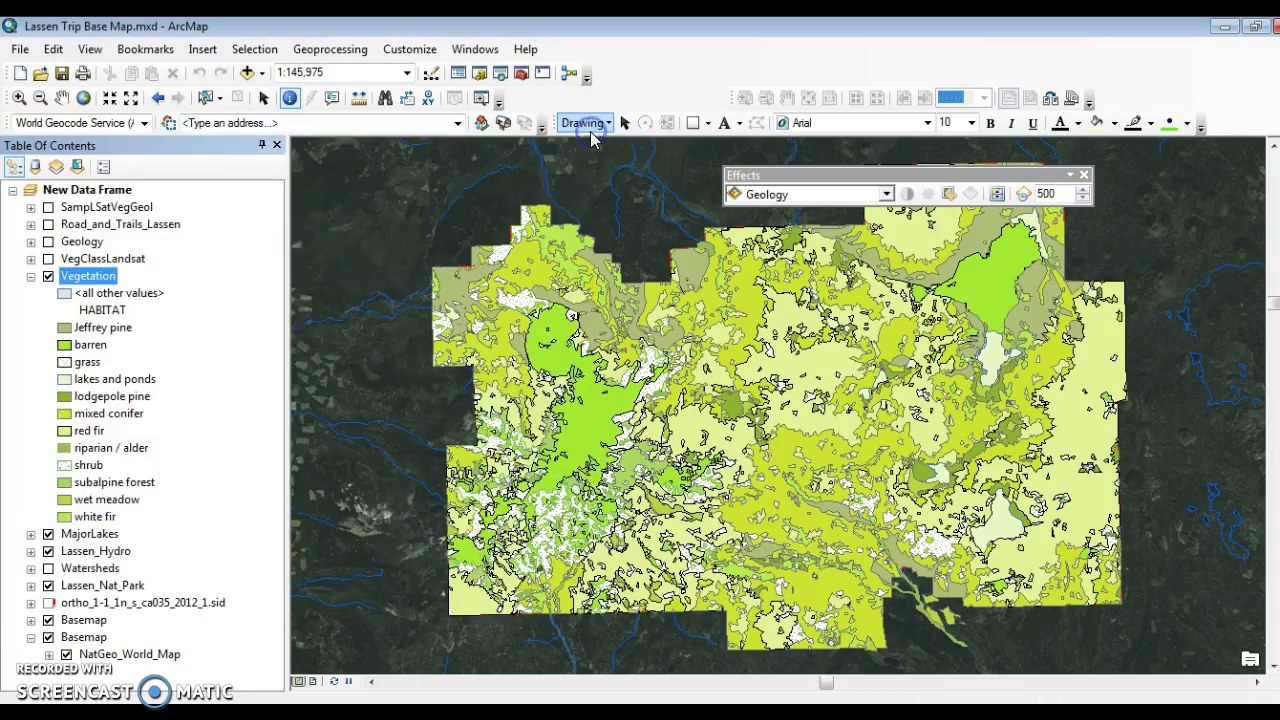
pyautogui.click(31, 276)
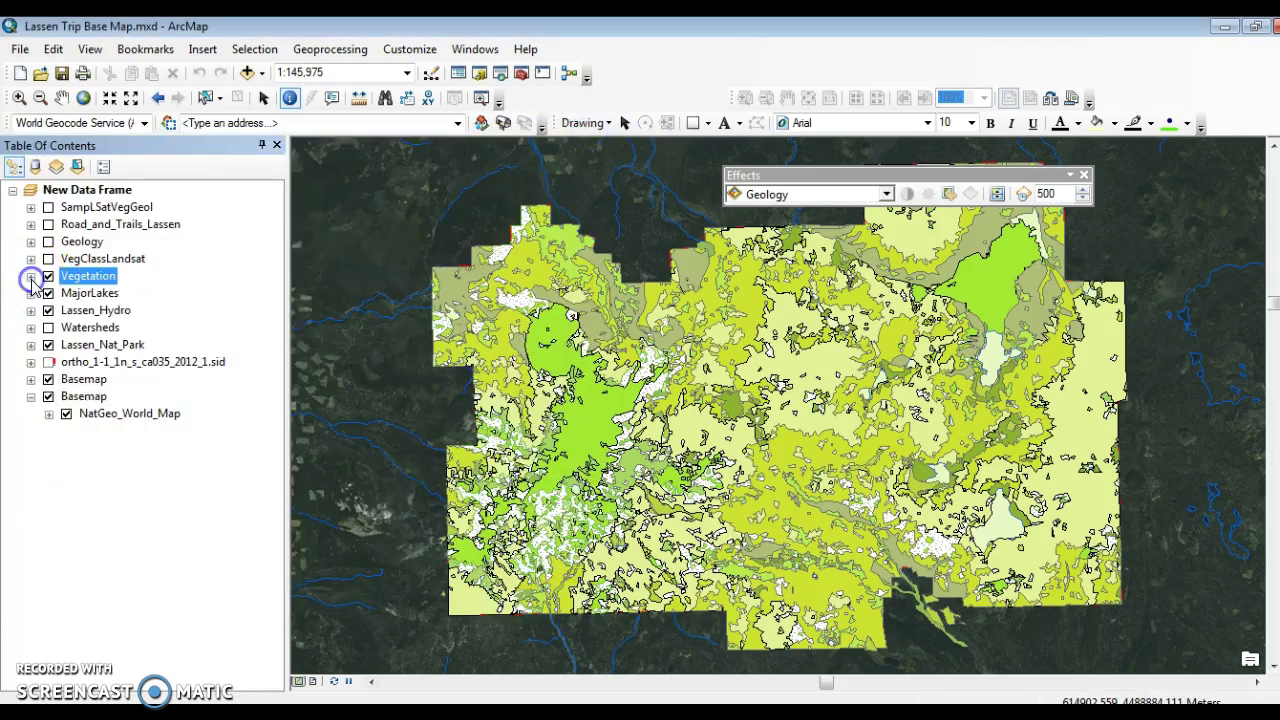
# - Hide Vegetation, swipe VegClassLandsat to compare it with the imagery, then hide VegClassLandsat
pyautogui.click(48, 277)
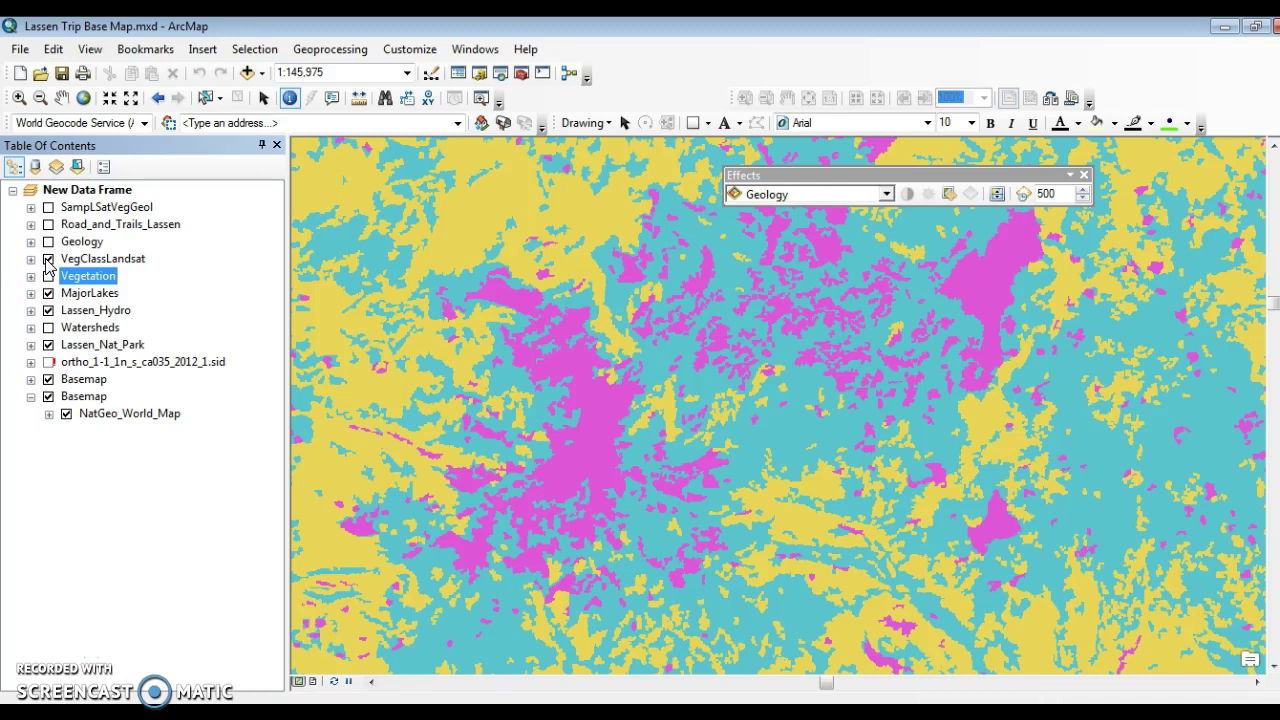
pyautogui.click(885, 194)
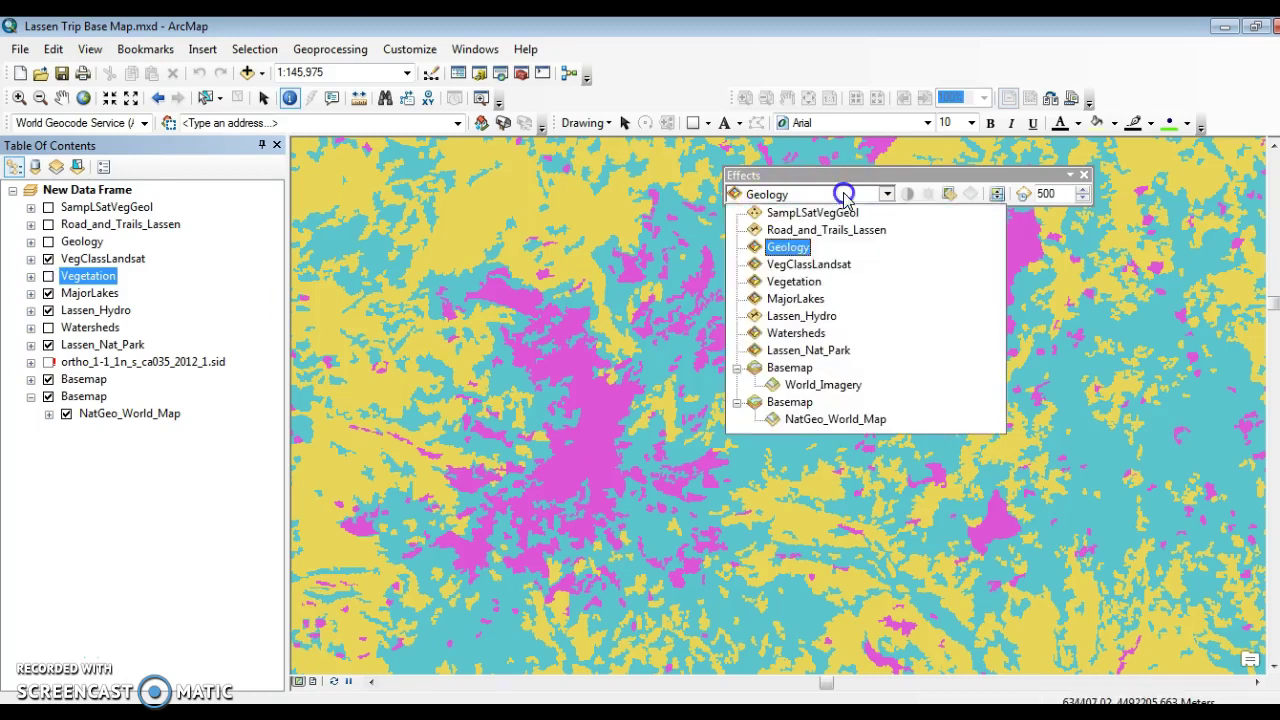
pyautogui.click(808, 264)
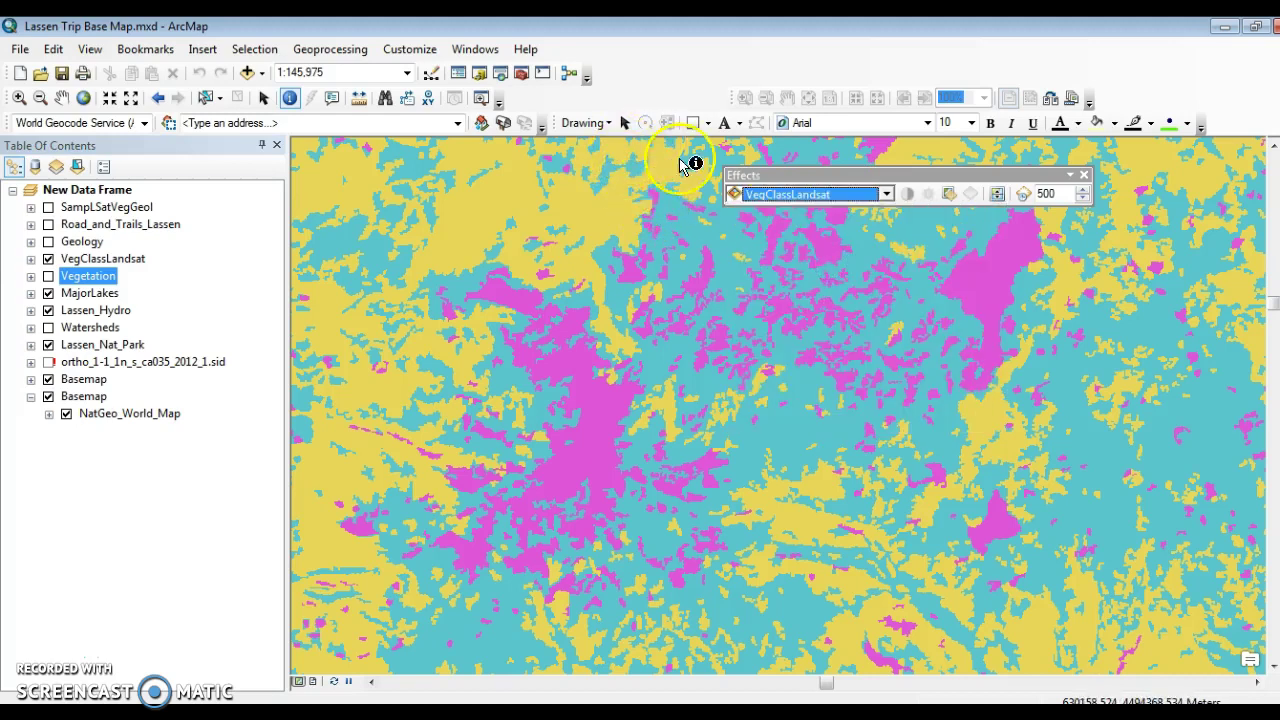
pyautogui.click(997, 193)
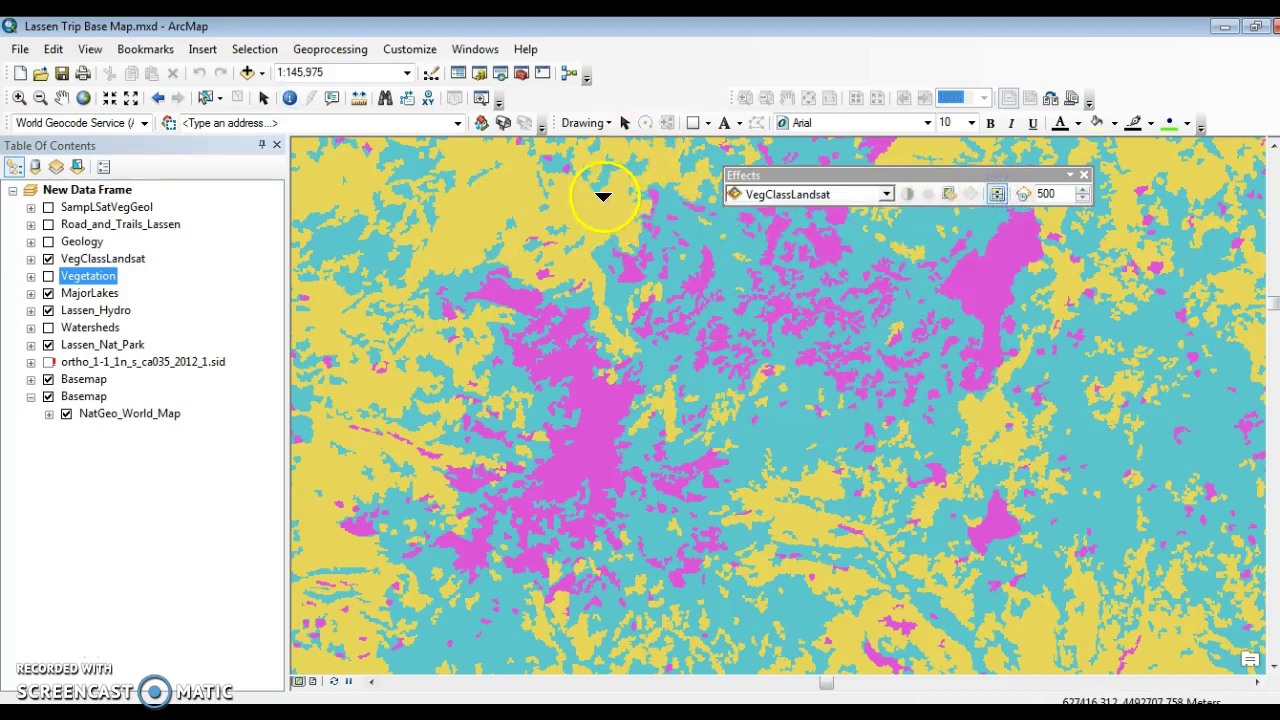
pyautogui.moveTo(604, 209); pyautogui.dragTo(506, 209)
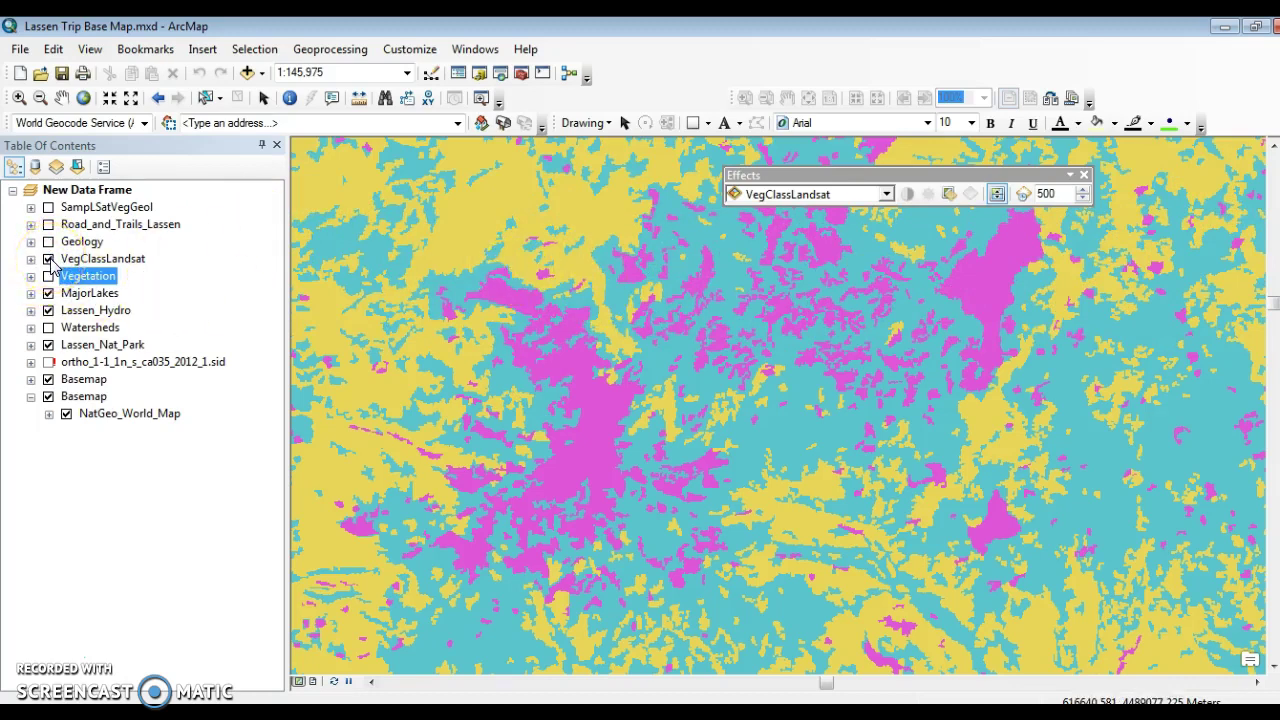
pyautogui.click(48, 259)
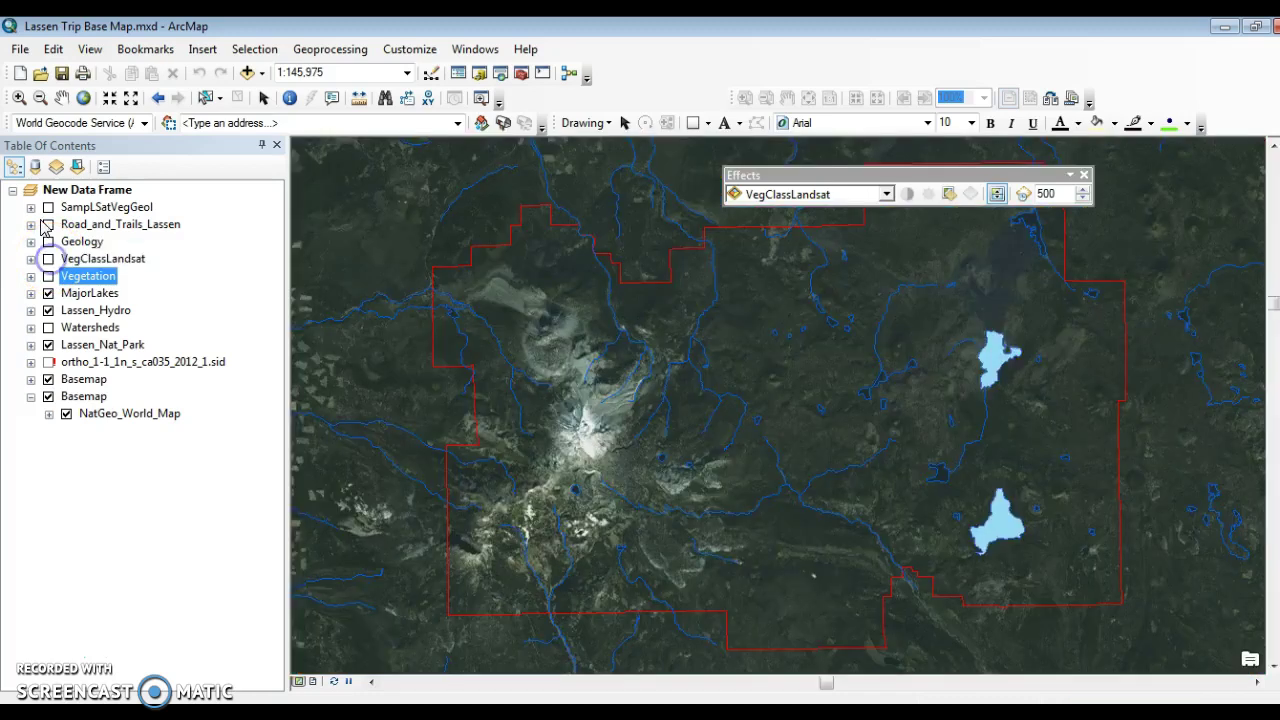
# - Show Road_and_Trails_Lassen and SamplSatVegGeol, then zoom in on the trail near the creek
pyautogui.click(48, 225)
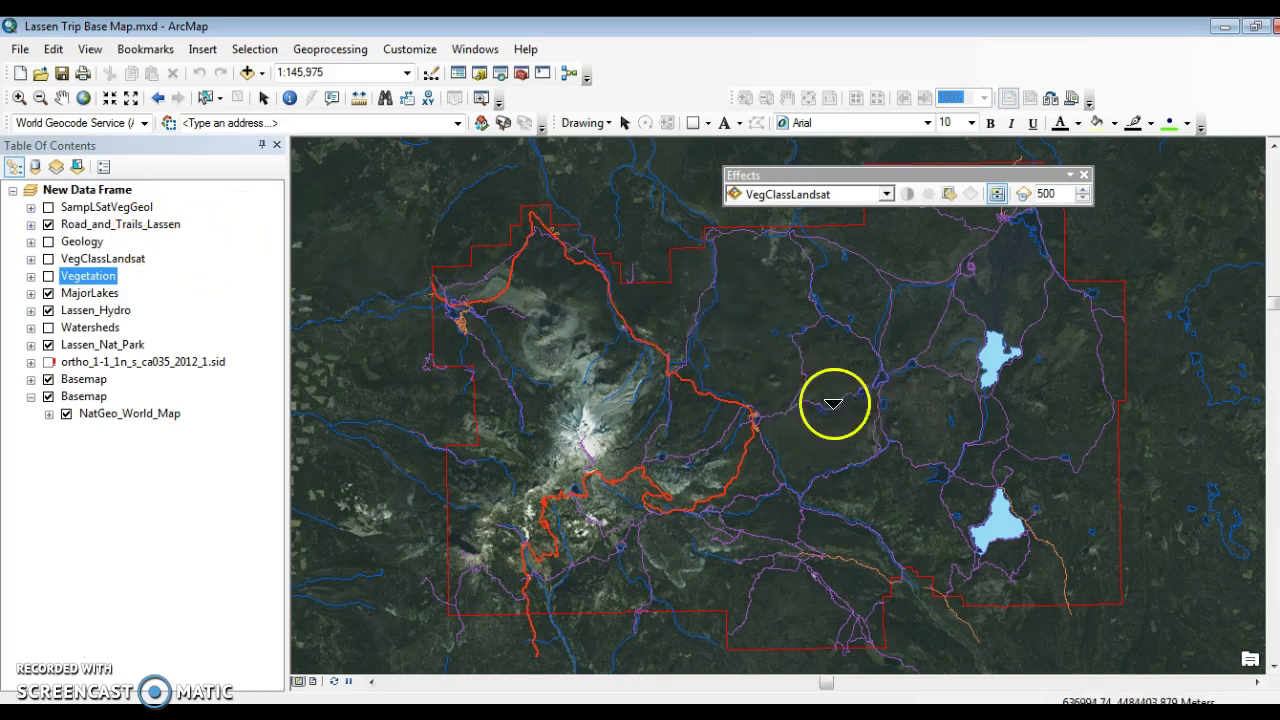
pyautogui.click(48, 208)
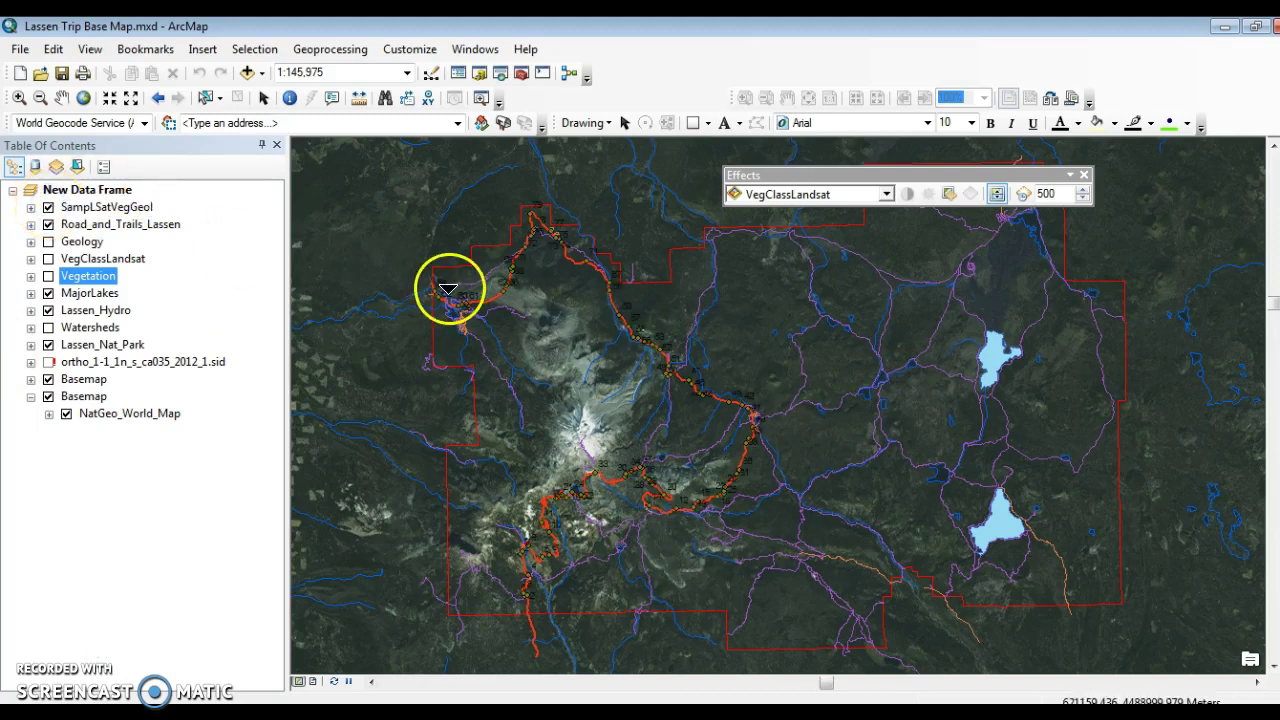
pyautogui.click(15, 98)
pyautogui.moveTo(563, 271); pyautogui.dragTo(789, 434)
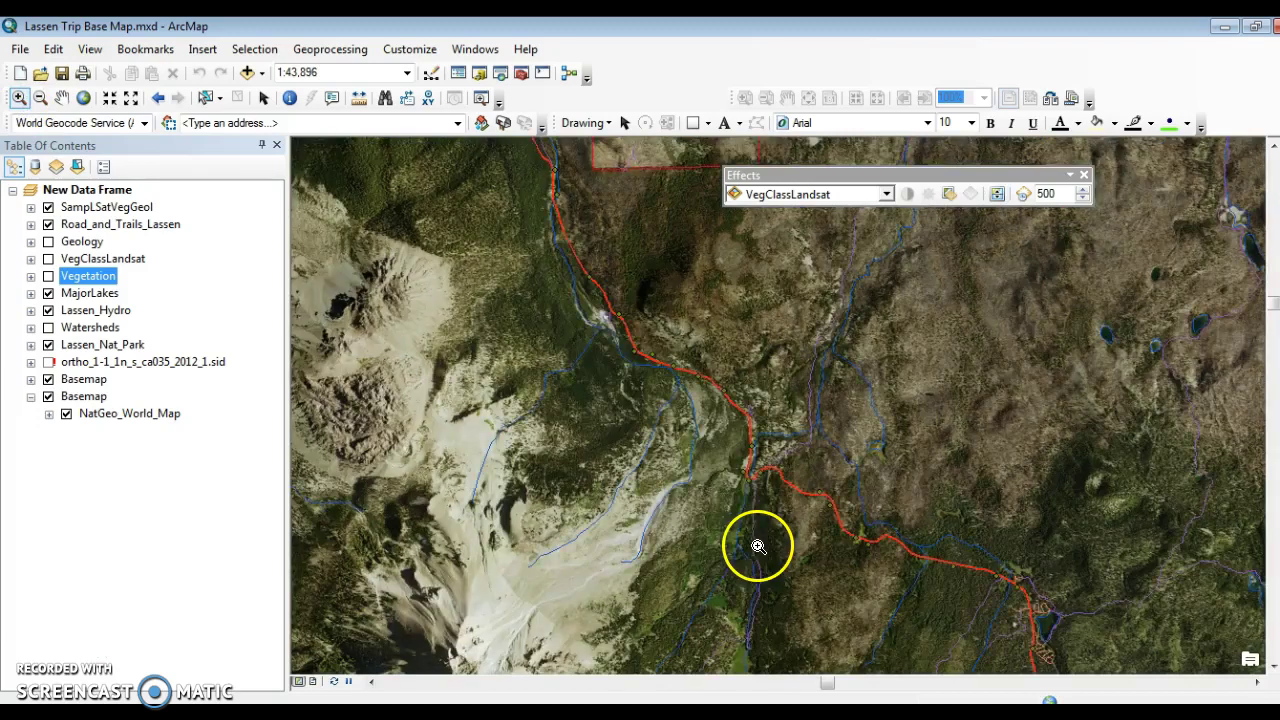
pyautogui.moveTo(523, 223); pyautogui.dragTo(978, 594)
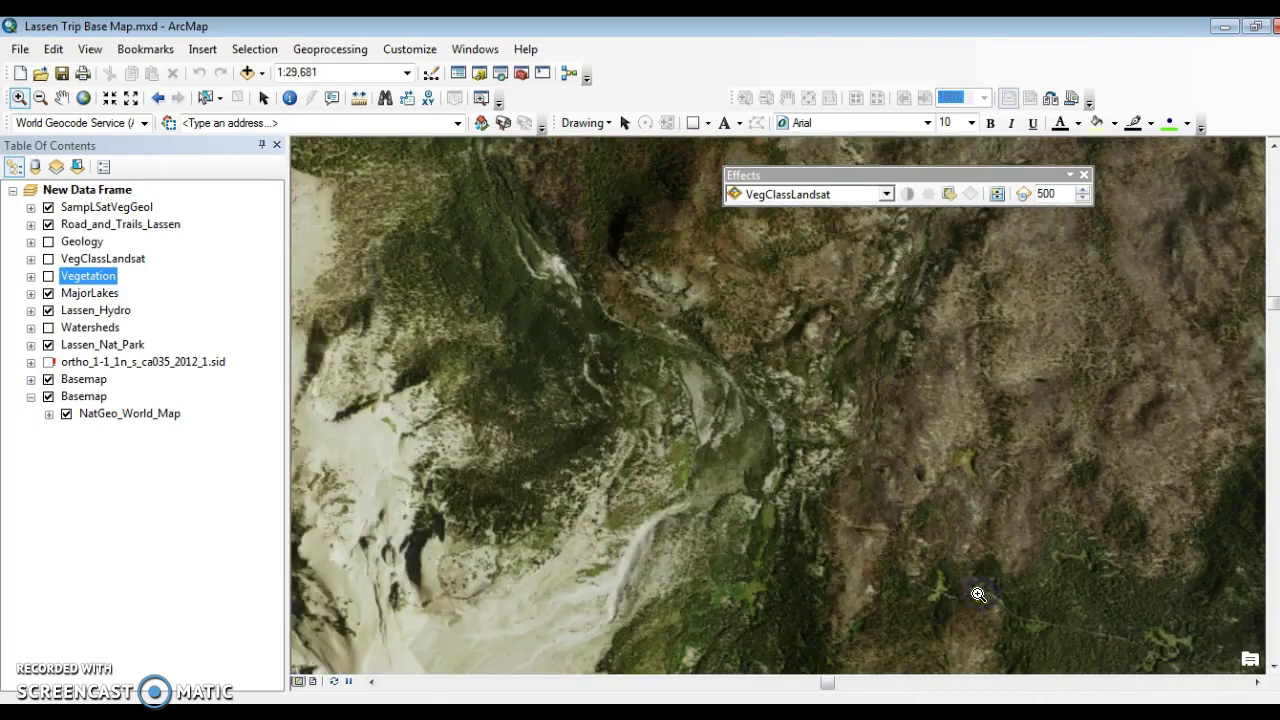
# - Hide the imagery Basemap to reveal the NatGeo topographic map, and zoom around the park
pyautogui.click(48, 379)
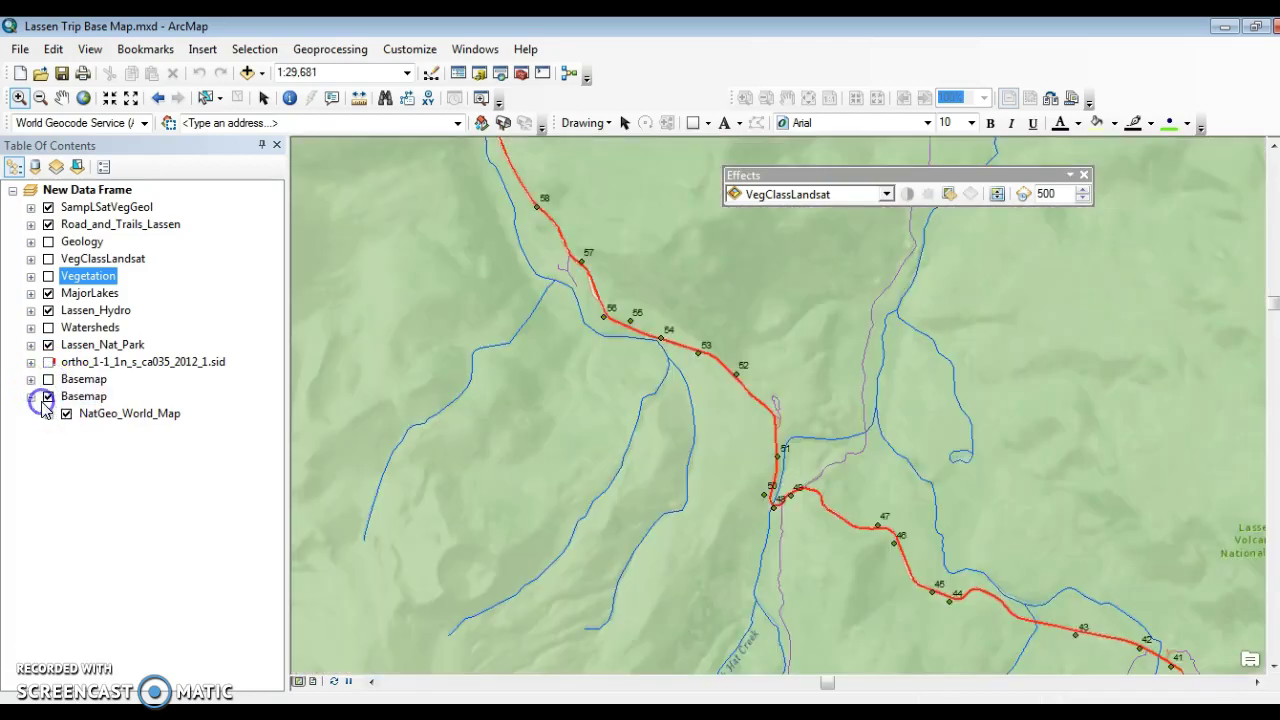
pyautogui.scroll(-3, 480, 368)
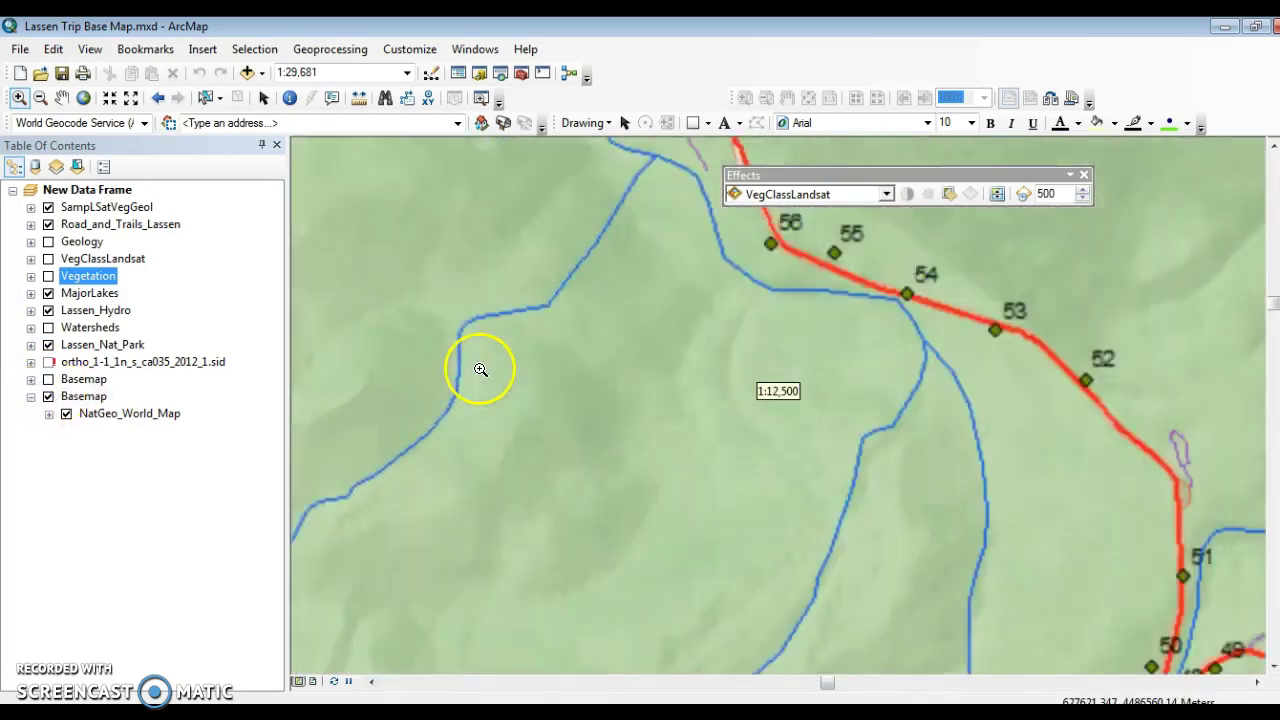
pyautogui.scroll(5, 480, 369)
pyautogui.scroll(1, 480, 369)
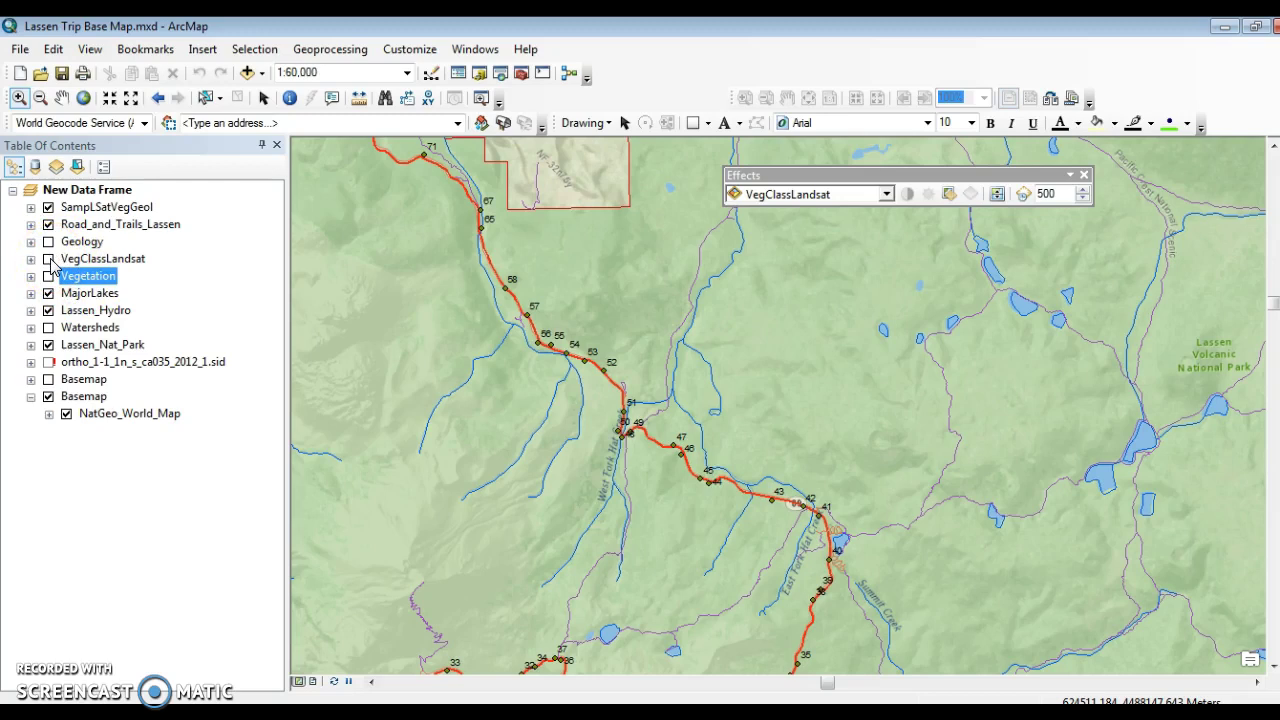
pyautogui.scroll(4, 586, 480)
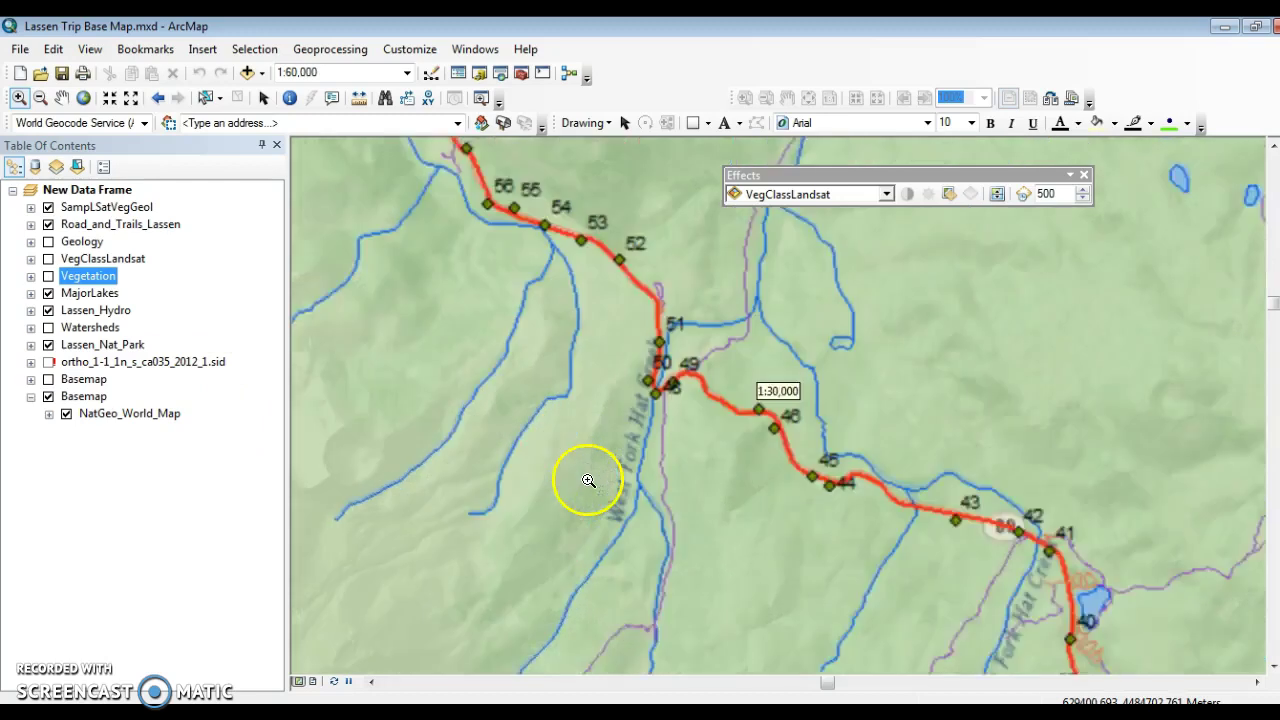
pyautogui.scroll(3, 585, 459)
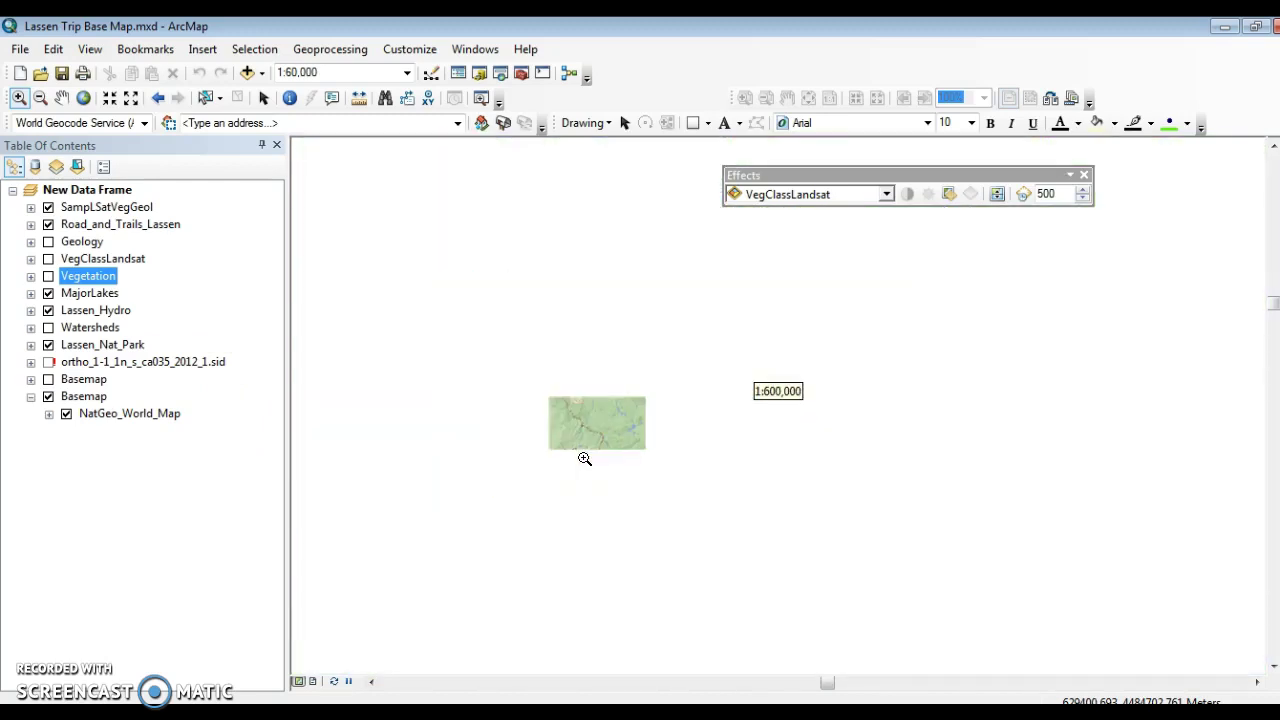
pyautogui.click(555, 458)
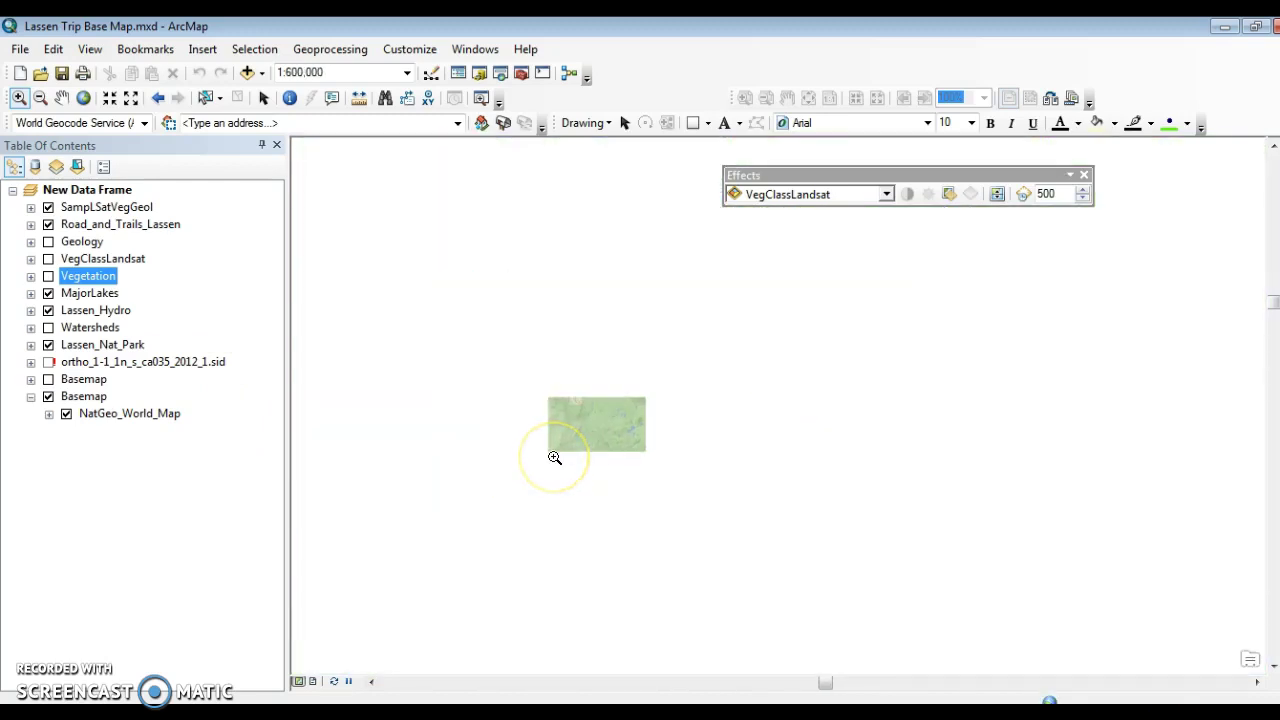
pyautogui.scroll(-2, 505, 445)
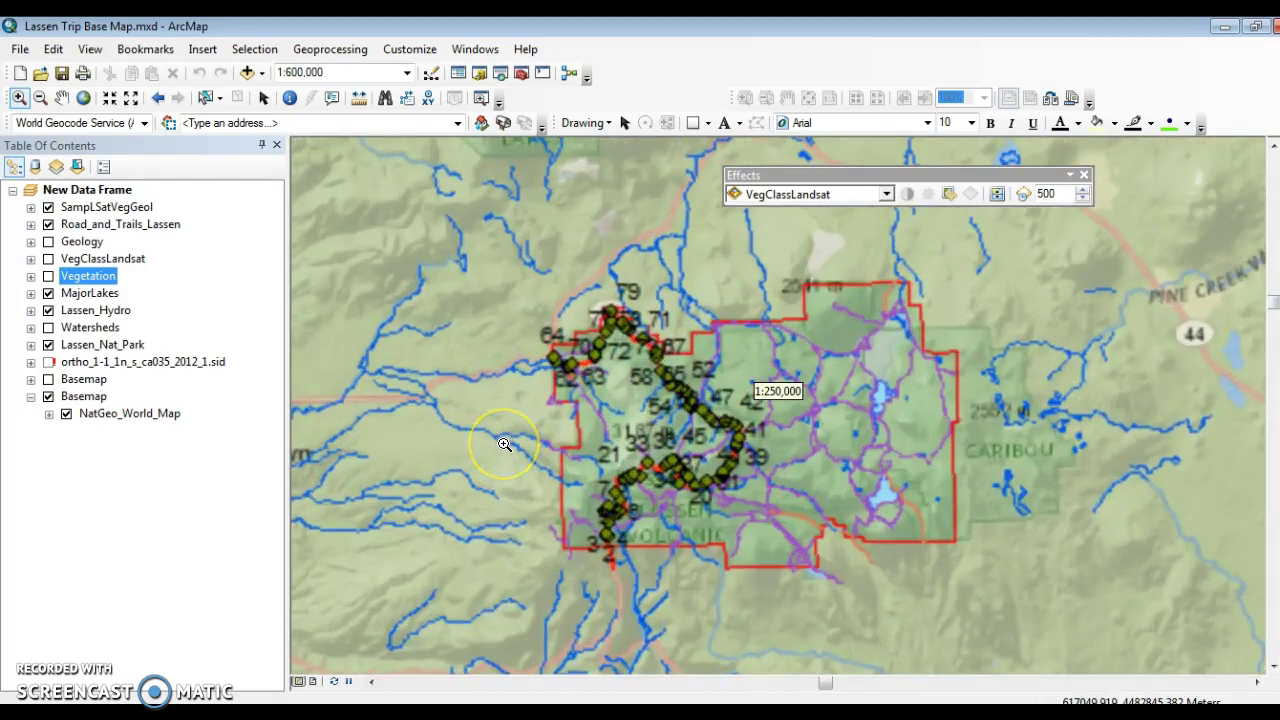
pyautogui.click(663, 460)
pyautogui.click(88, 270)
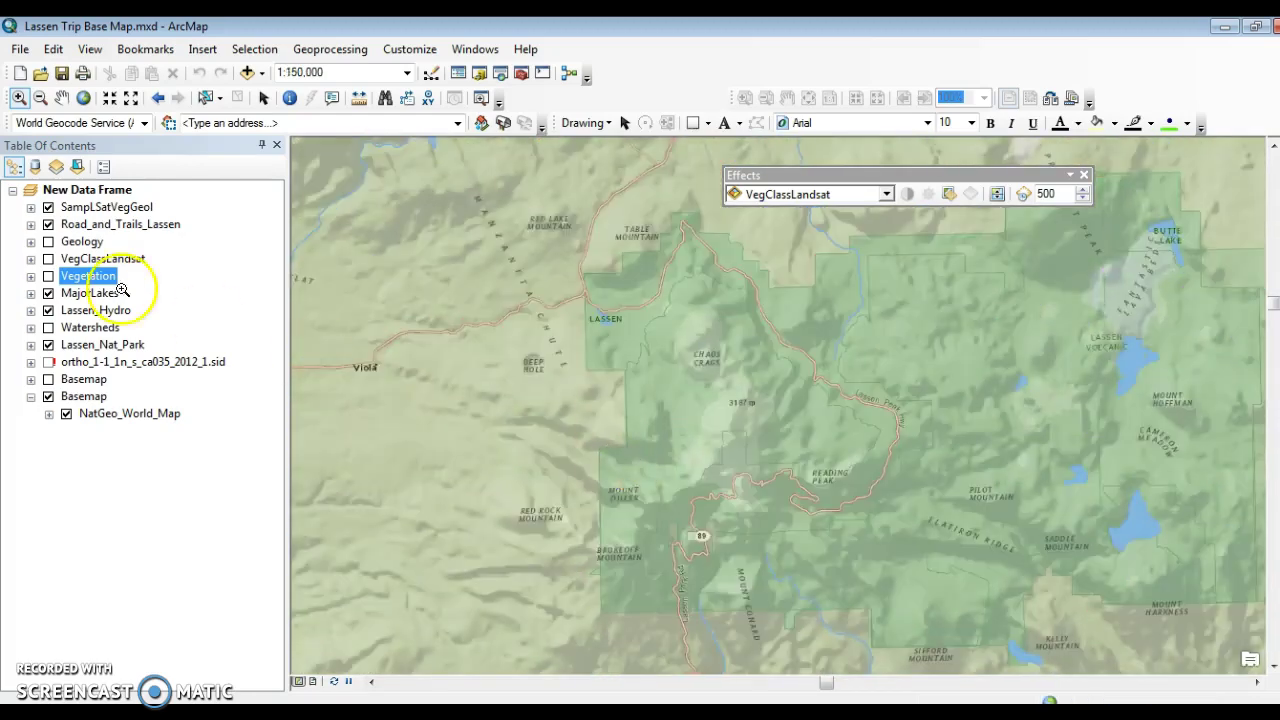
# - Hide the roads and trails, major lakes, streams, park boundary and sample points layers
pyautogui.click(50, 225)
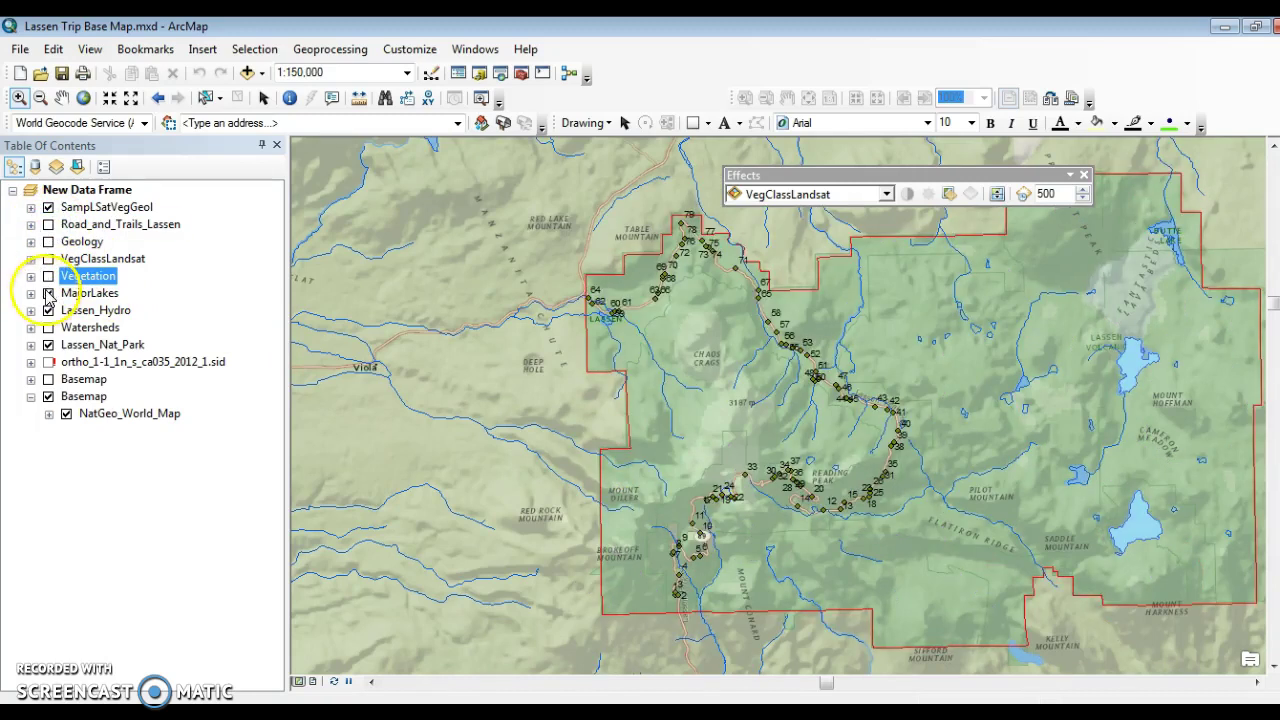
pyautogui.click(47, 328)
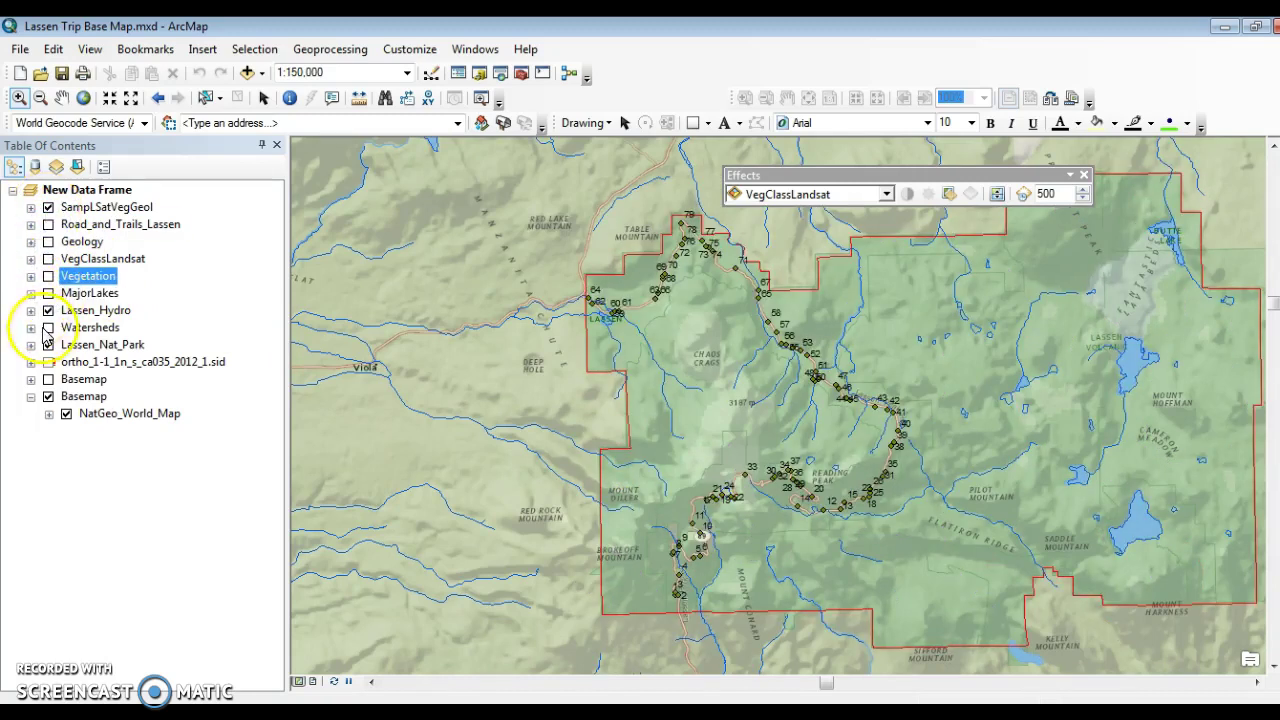
pyautogui.click(48, 311)
pyautogui.click(48, 345)
pyautogui.click(48, 207)
# - Leave Geology checked and toggle VegClassLandsat on, off, then back on
pyautogui.click(48, 242)
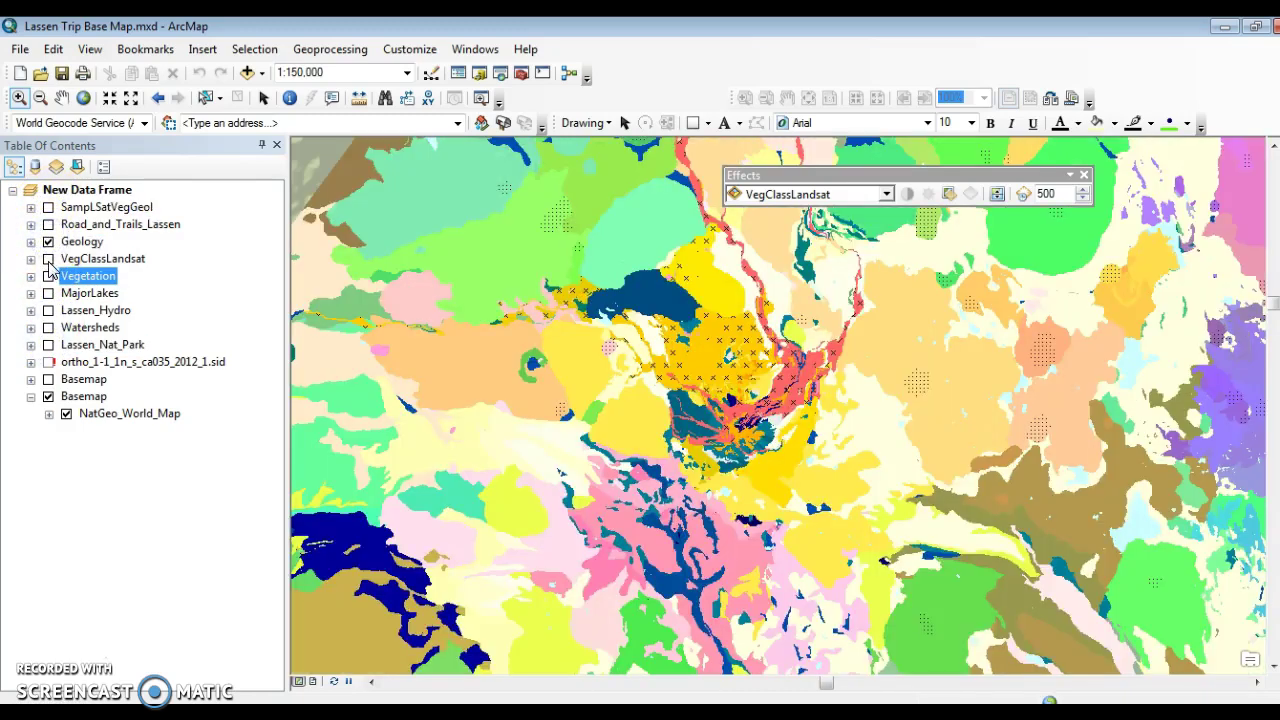
pyautogui.click(48, 259)
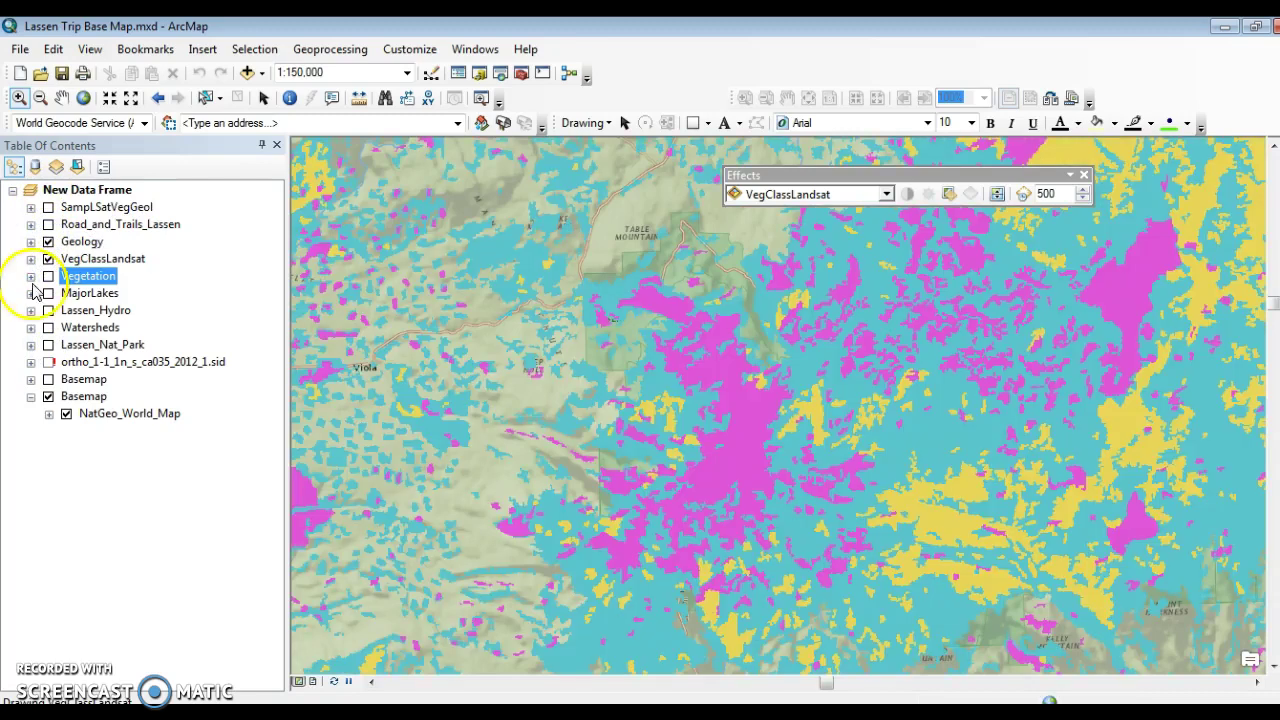
pyautogui.click(48, 259)
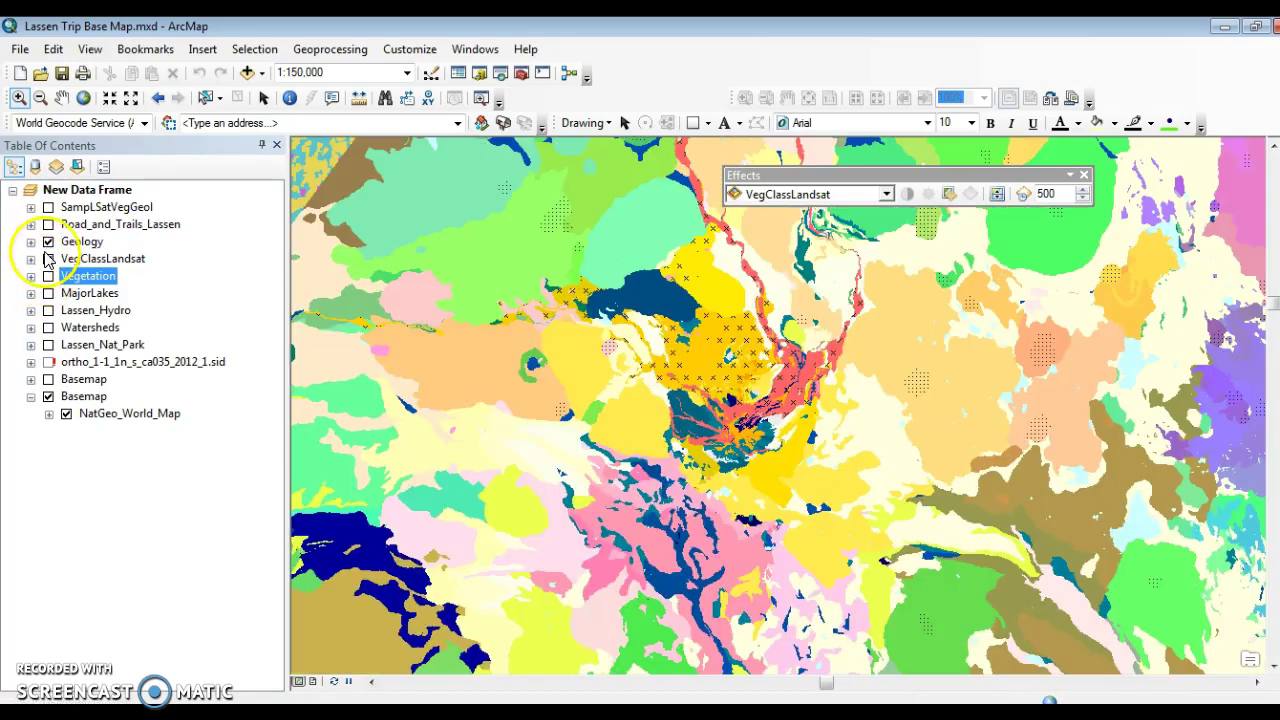
pyautogui.click(48, 259)
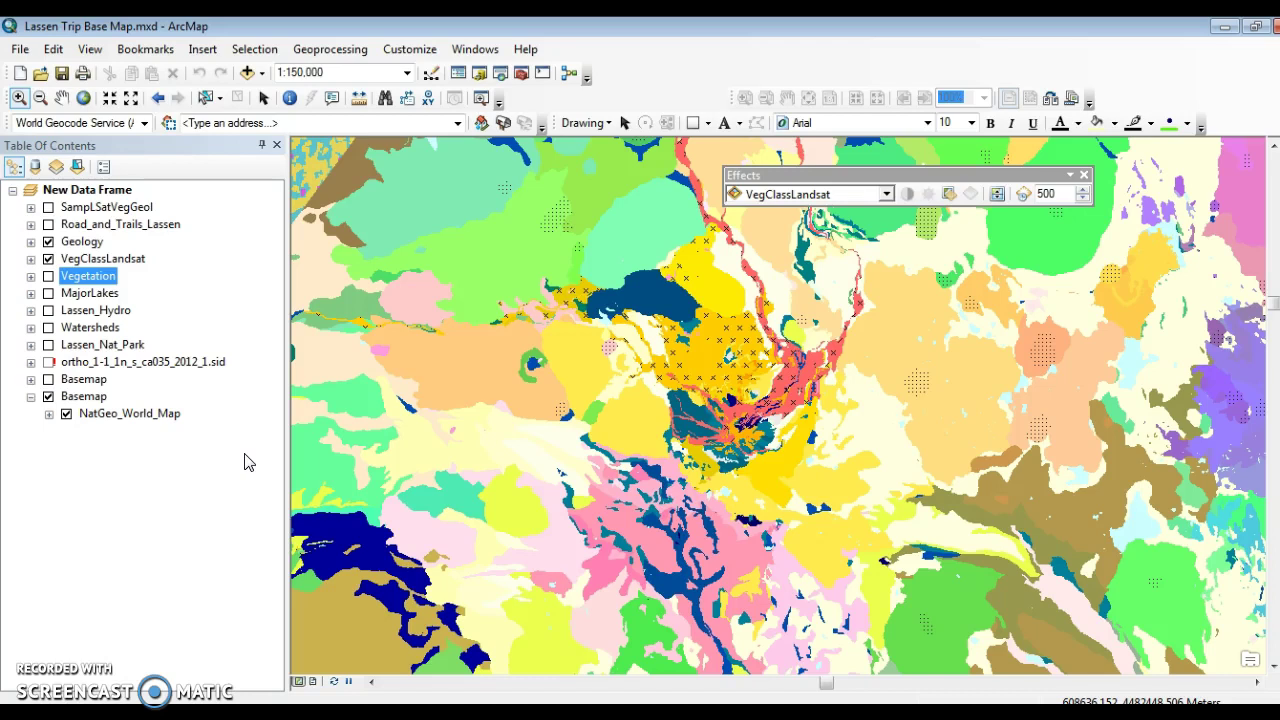
pyautogui.hotkey('alt', 'Tab')
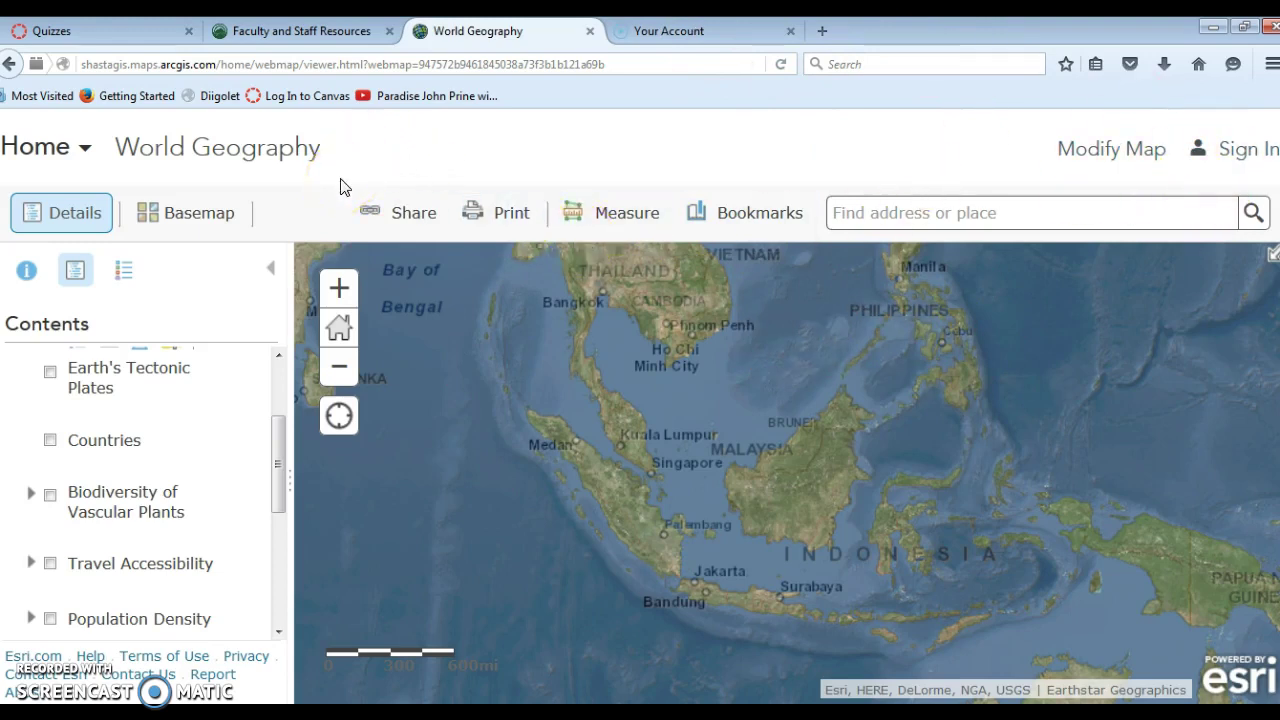
# - Preview Population Density over Southeast Asia, turn it off, and zoom around Indonesia
pyautogui.click(285, 410)
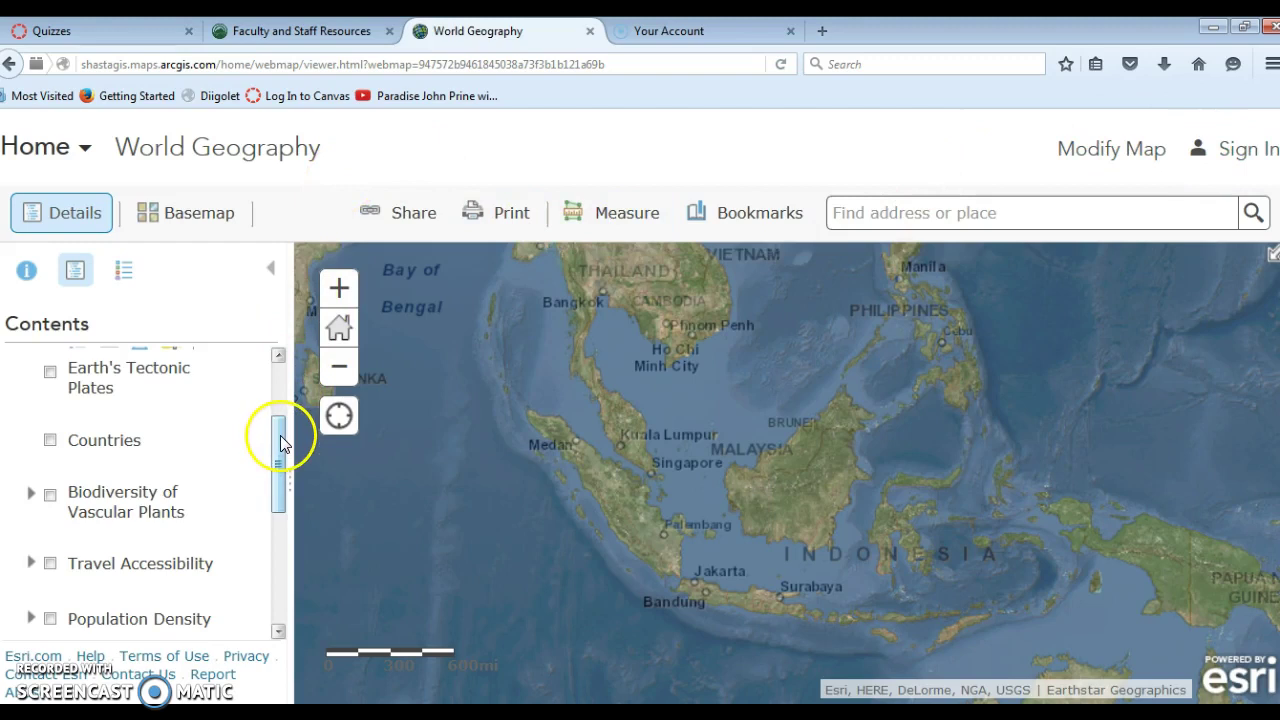
pyautogui.click(268, 434)
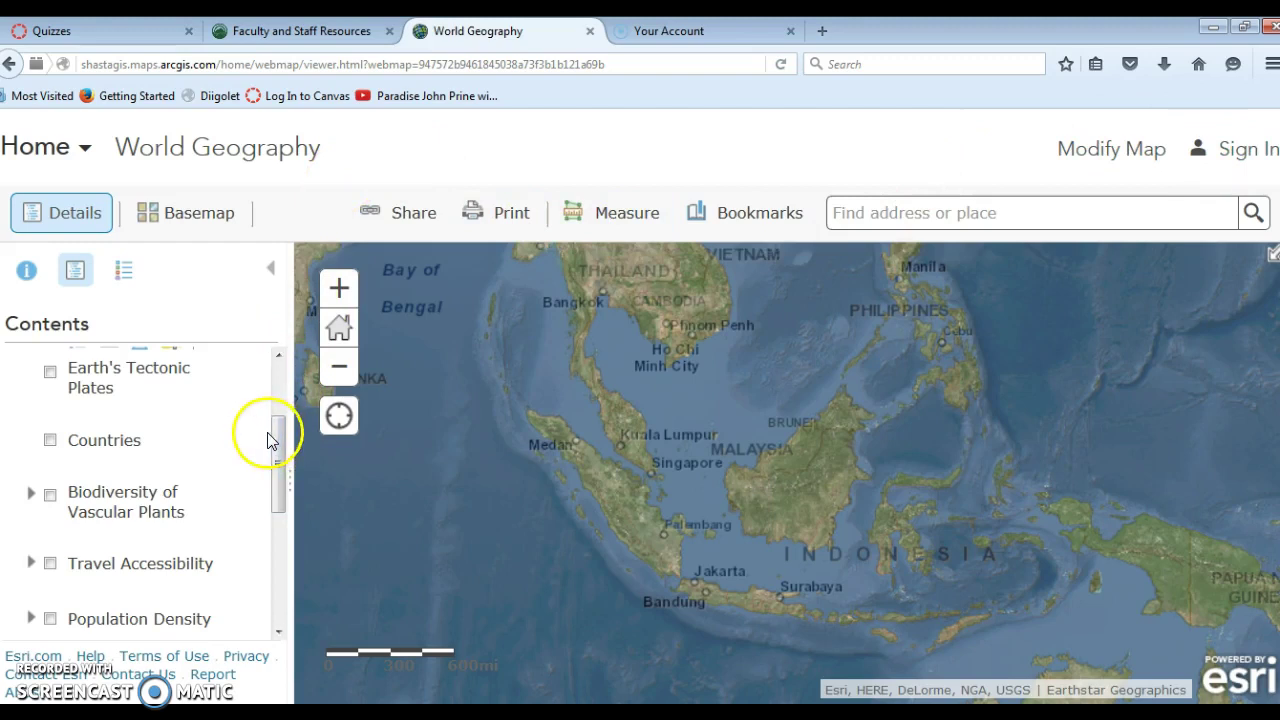
pyautogui.moveTo(268, 434); pyautogui.dragTo(273, 511)
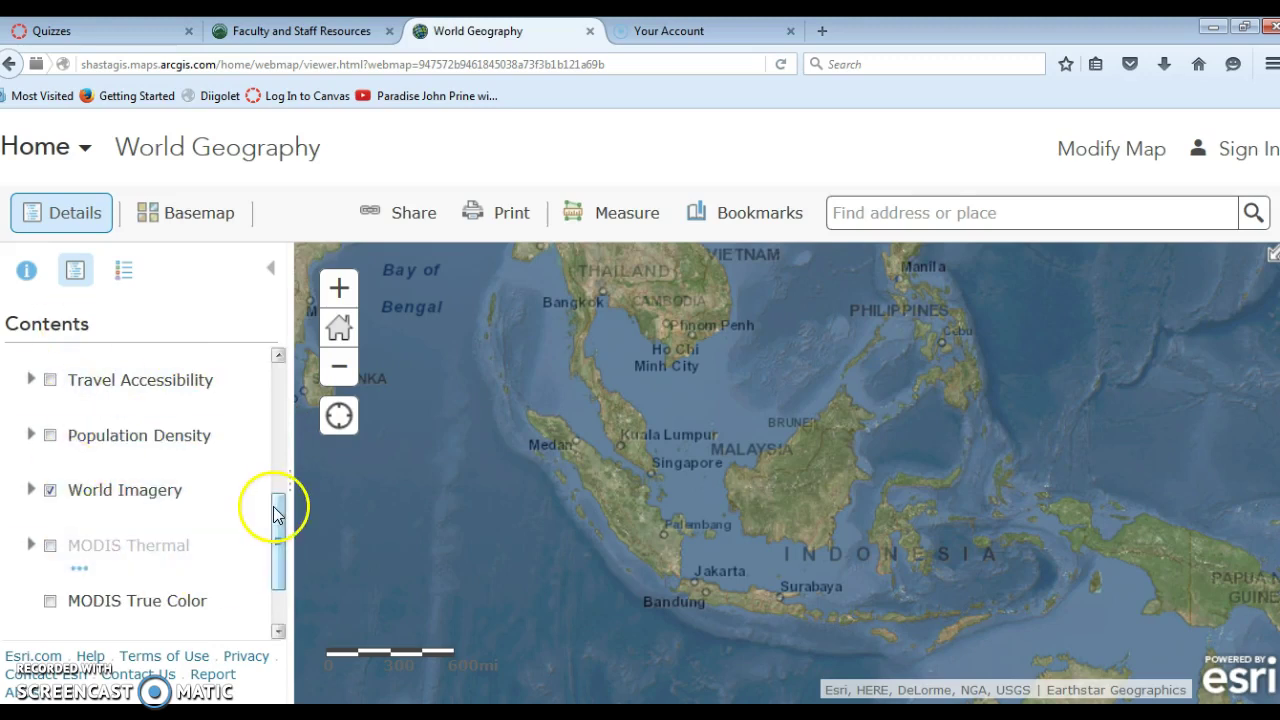
pyautogui.click(50, 435)
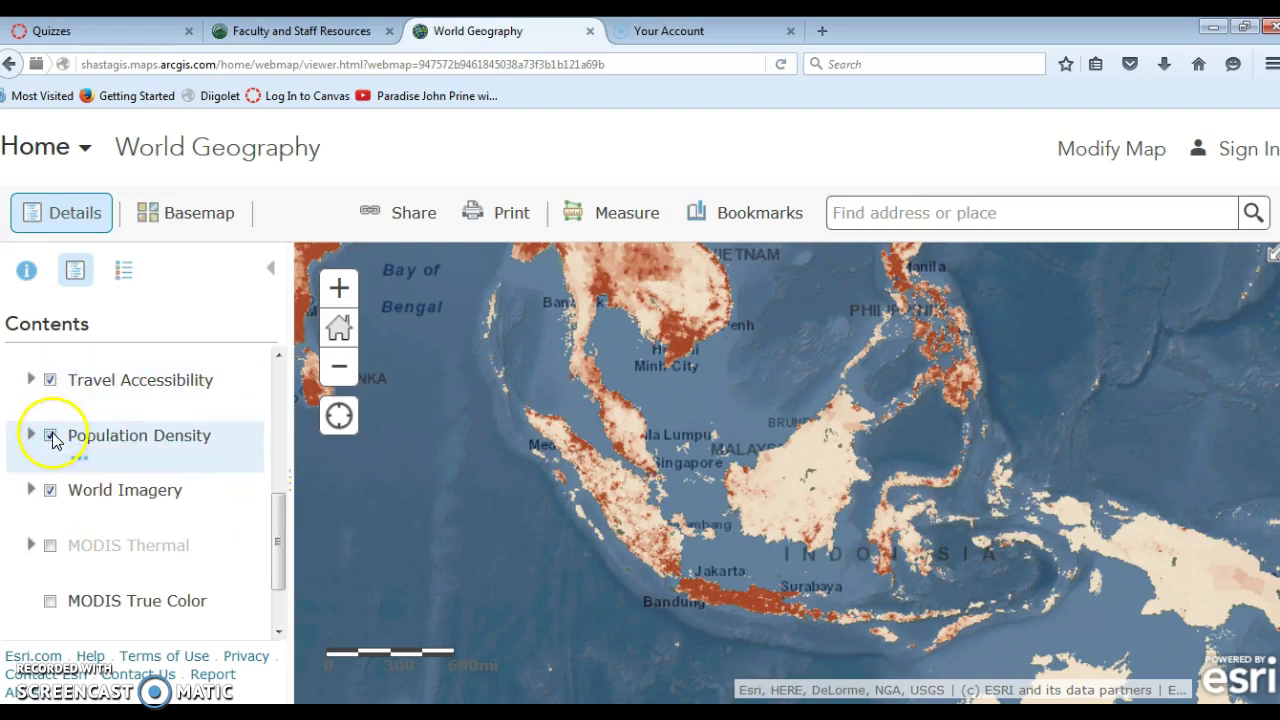
pyautogui.click(51, 437)
pyautogui.moveTo(277, 549); pyautogui.dragTo(282, 484)
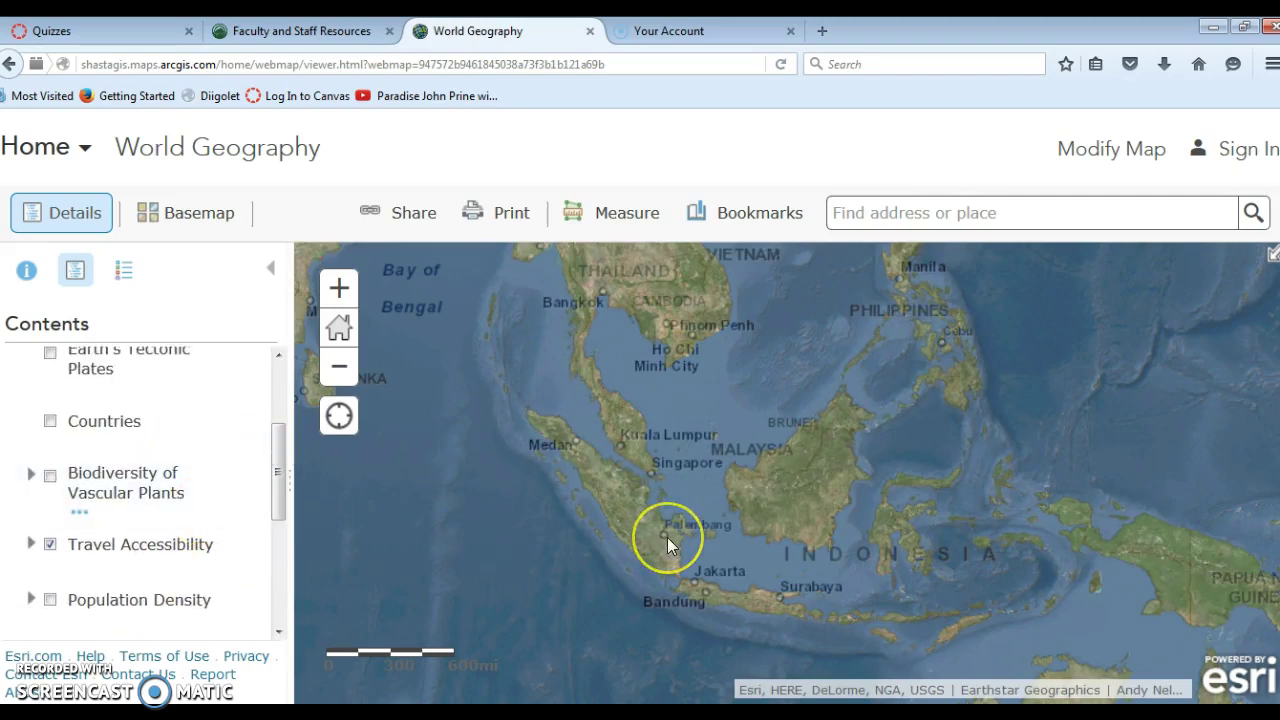
pyautogui.scroll(-1, 667, 537)
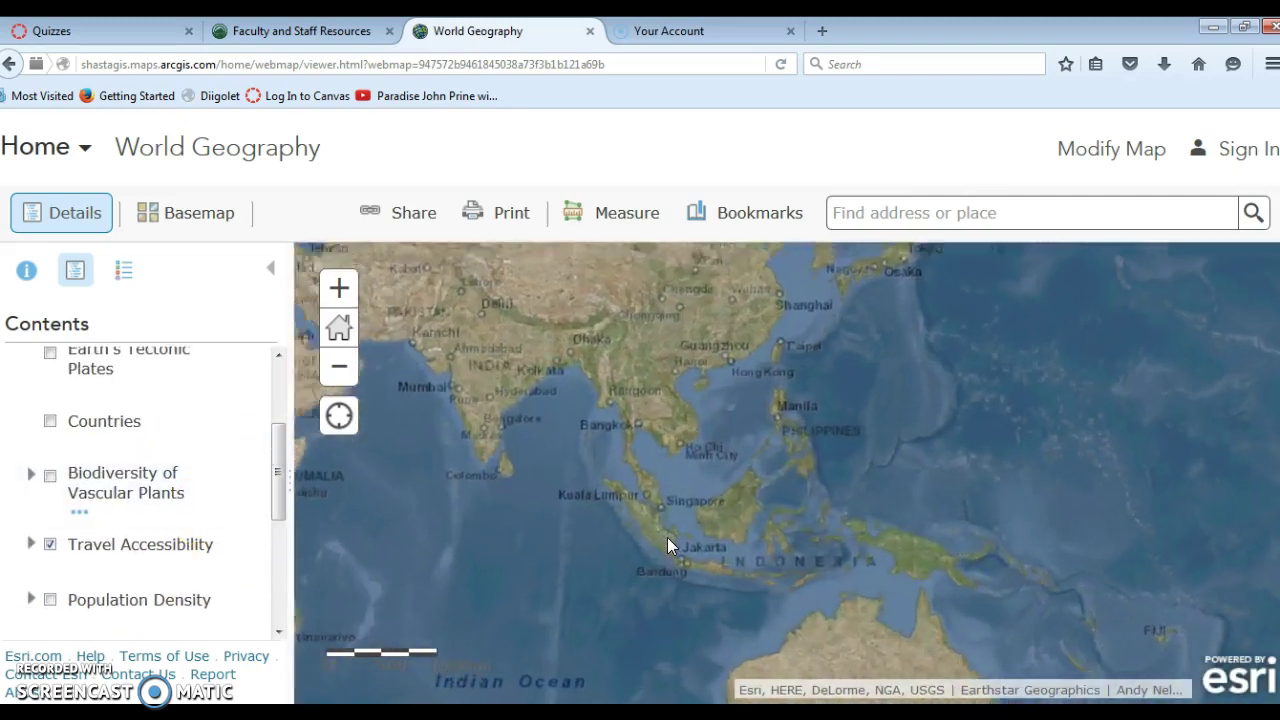
pyautogui.scroll(2, 667, 545)
pyautogui.scroll(-1, 667, 545)
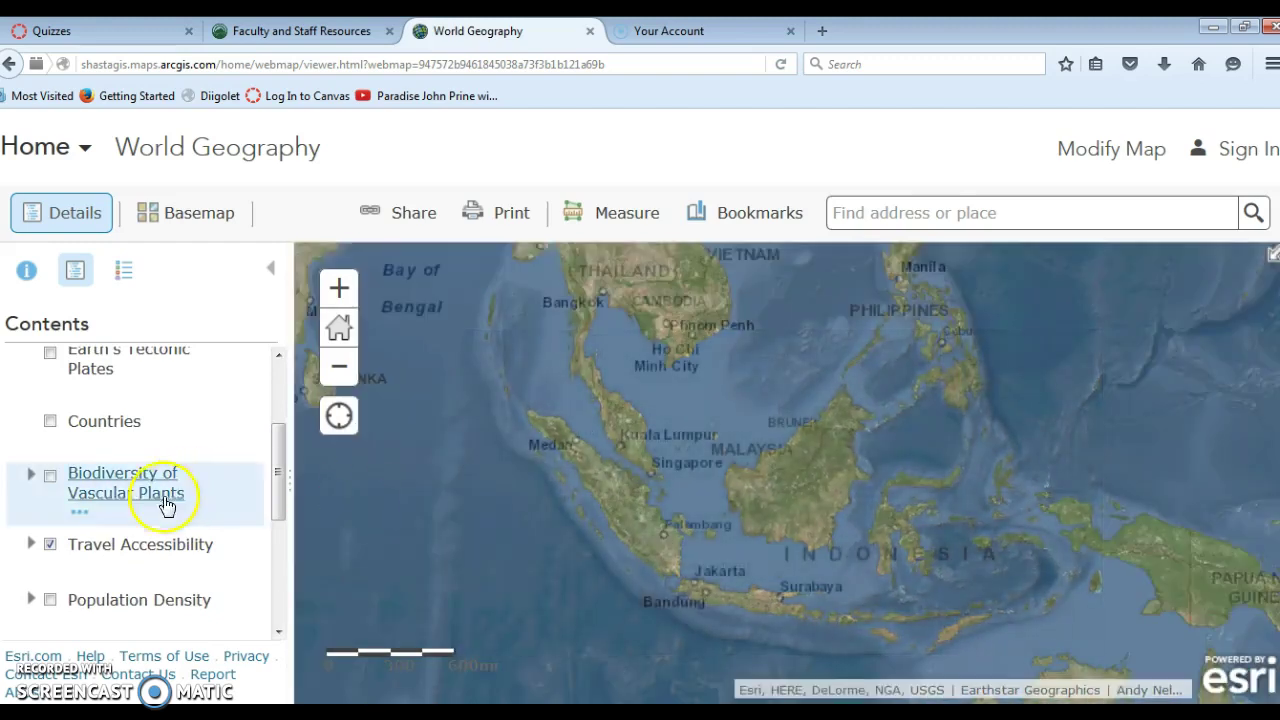
# - Turn off Travel Accessibility, preview then hide Biodiversity of Vascular Plants, and show Earth's Tectonic Plates
pyautogui.click(50, 544)
pyautogui.click(50, 477)
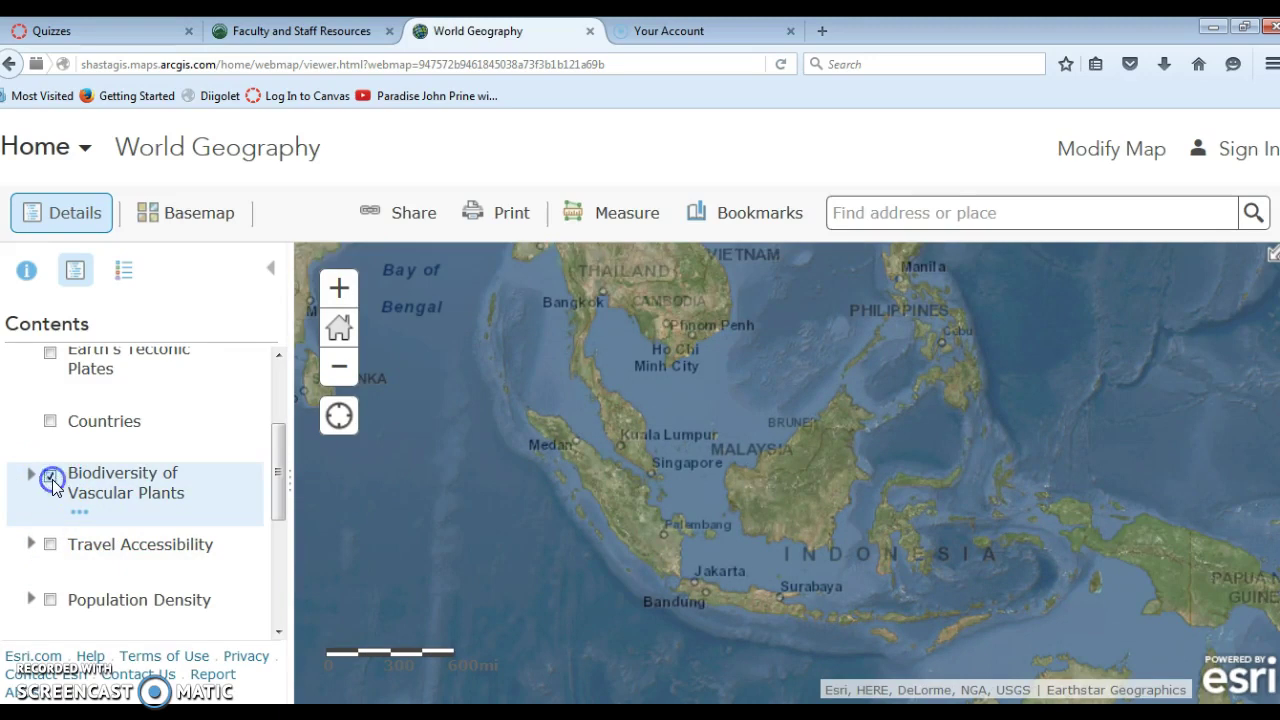
pyautogui.scroll(-1, 697, 494)
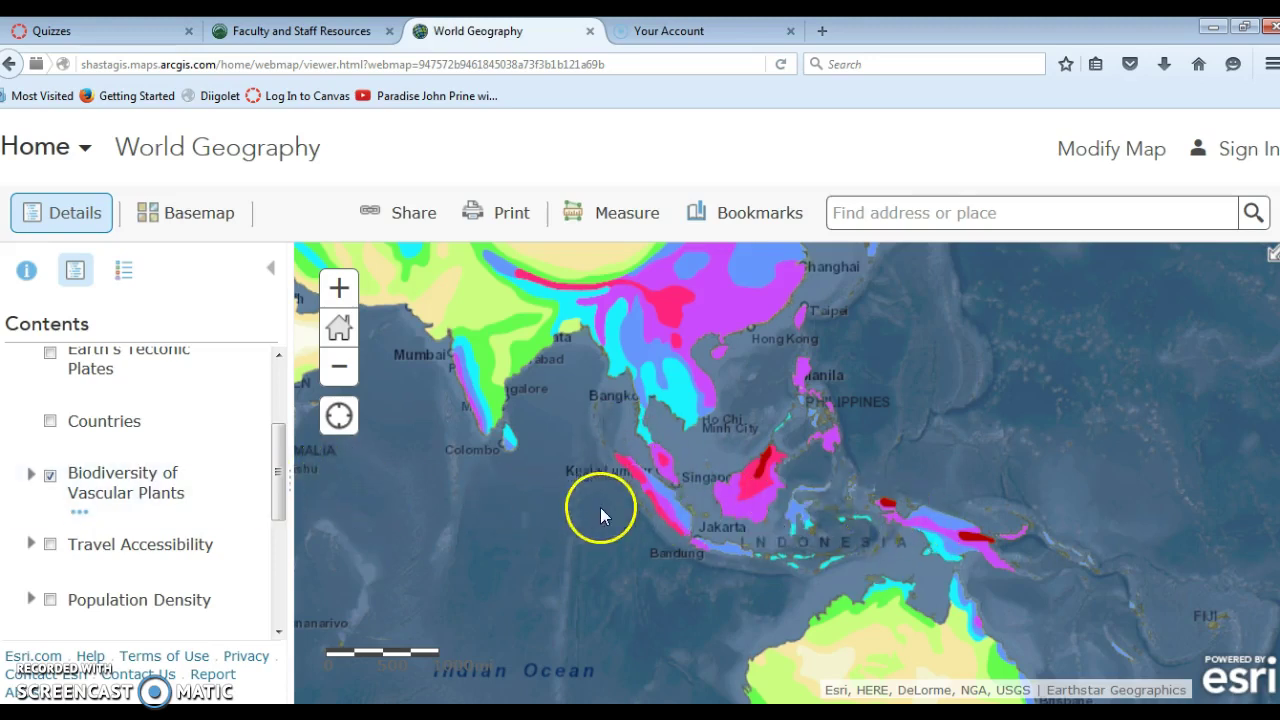
pyautogui.click(52, 482)
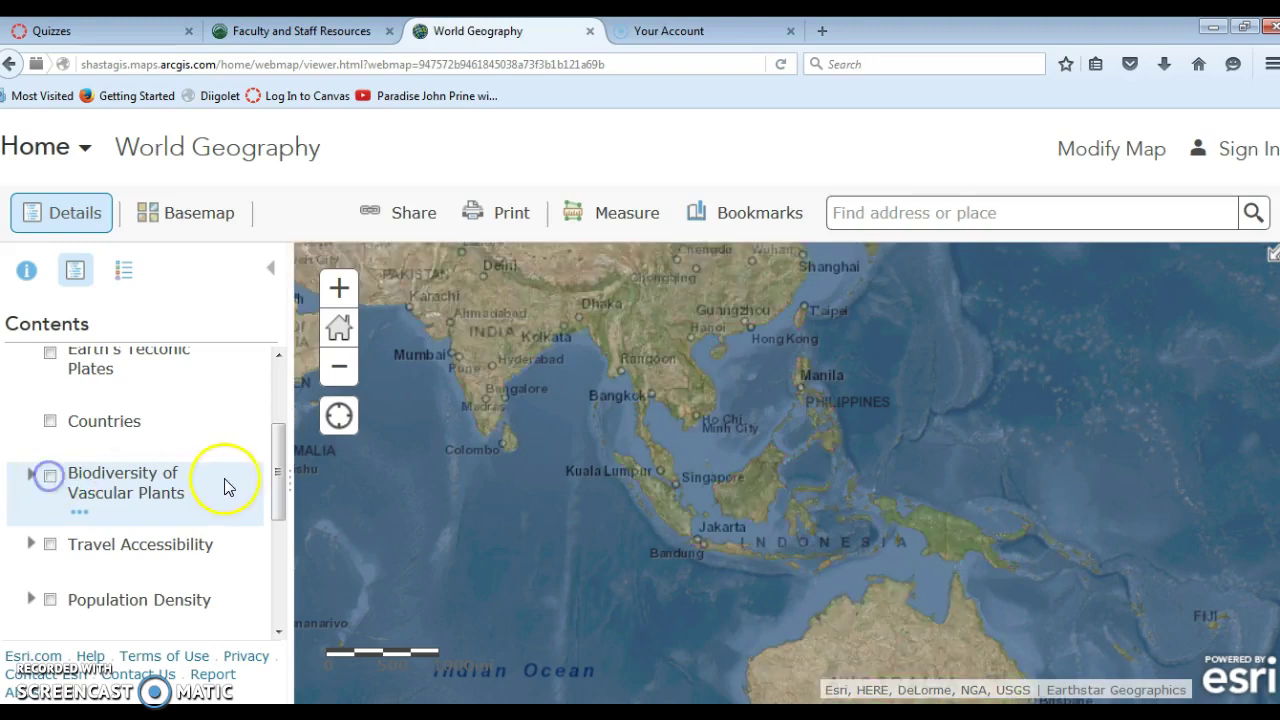
pyautogui.moveTo(277, 471); pyautogui.dragTo(277, 425)
pyautogui.click(48, 468)
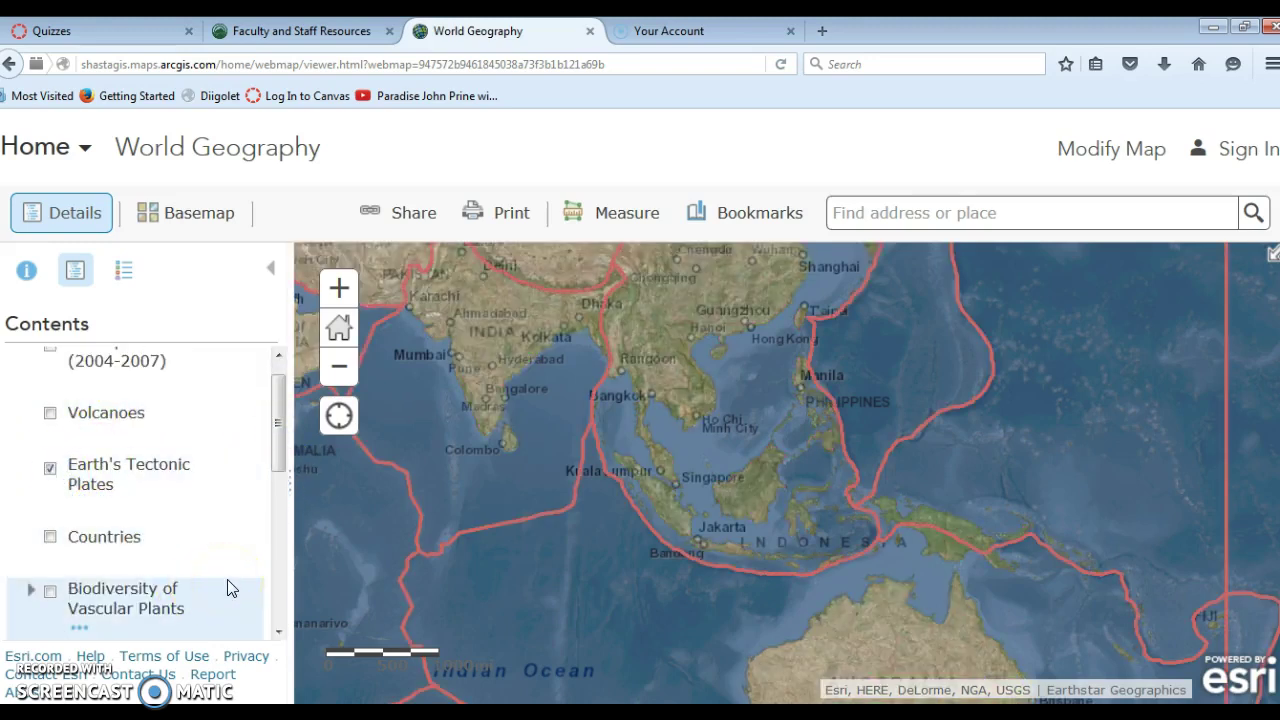
# - Turn on Volcanoes, zoom and centre the map on Indonesia near Sumatra, and turn on Earthquakes (2004-2007)
pyautogui.click(50, 414)
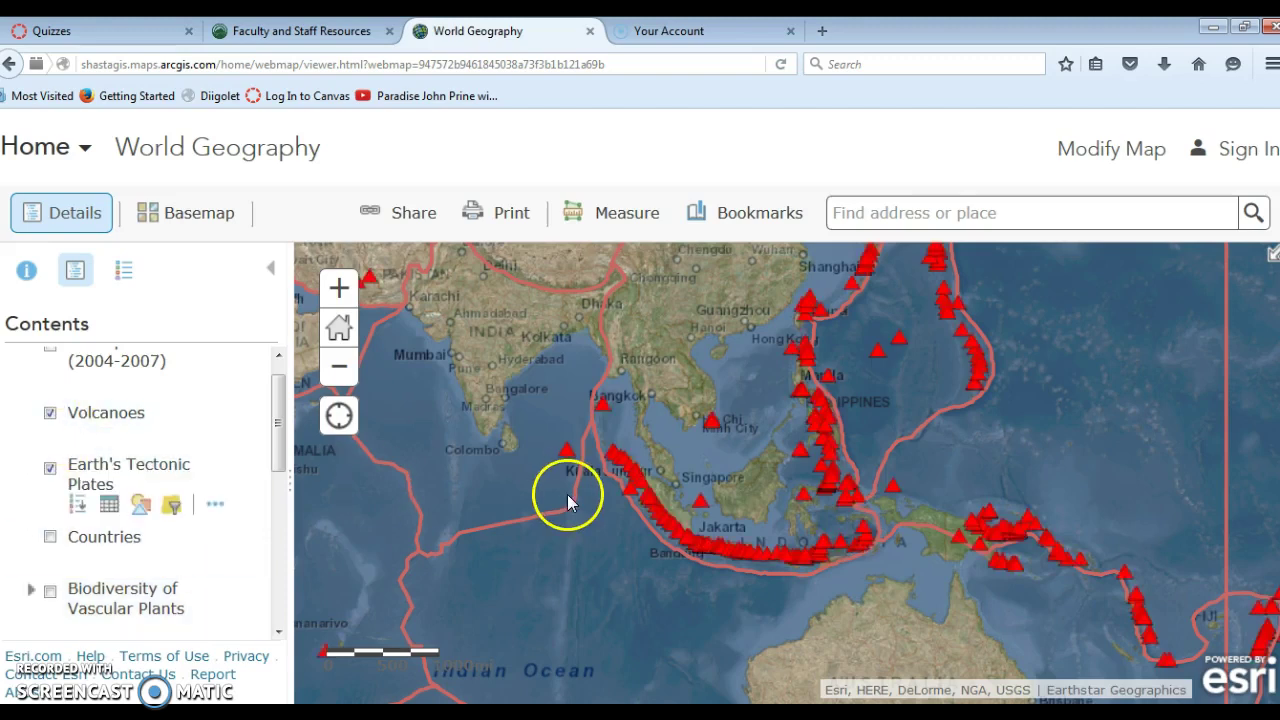
pyautogui.doubleClick(616, 518)
pyautogui.moveTo(616, 520); pyautogui.dragTo(486, 484)
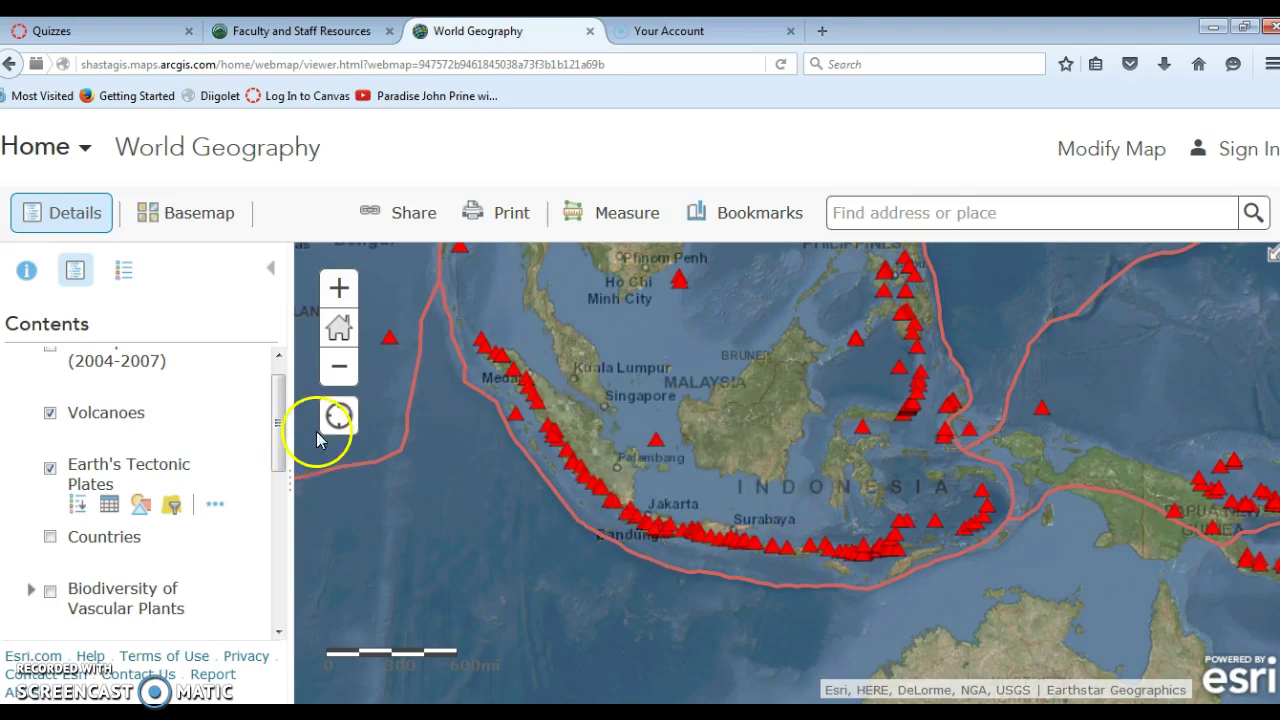
pyautogui.moveTo(288, 432); pyautogui.dragTo(280, 408)
pyautogui.click(49, 369)
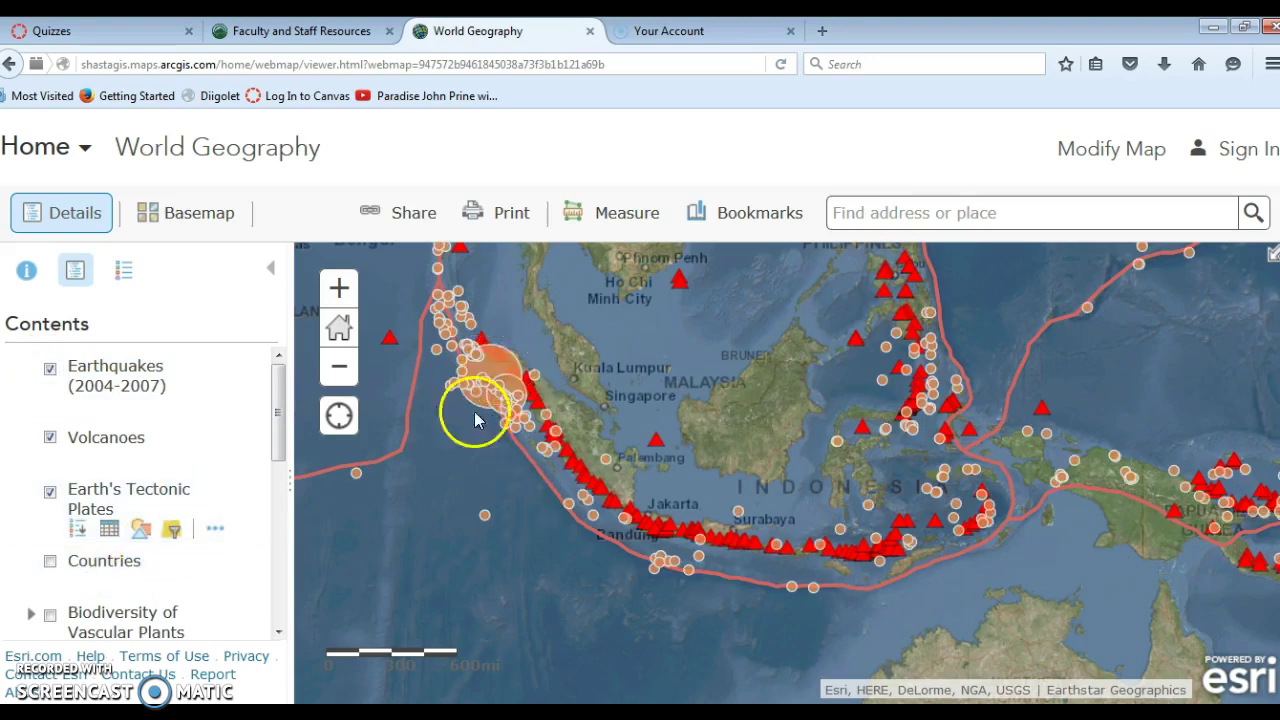
# - Open and read the magnitude 9.00 December 2004 Sumatra earthquake pop-up, then close it
pyautogui.scroll(1, 488, 389)
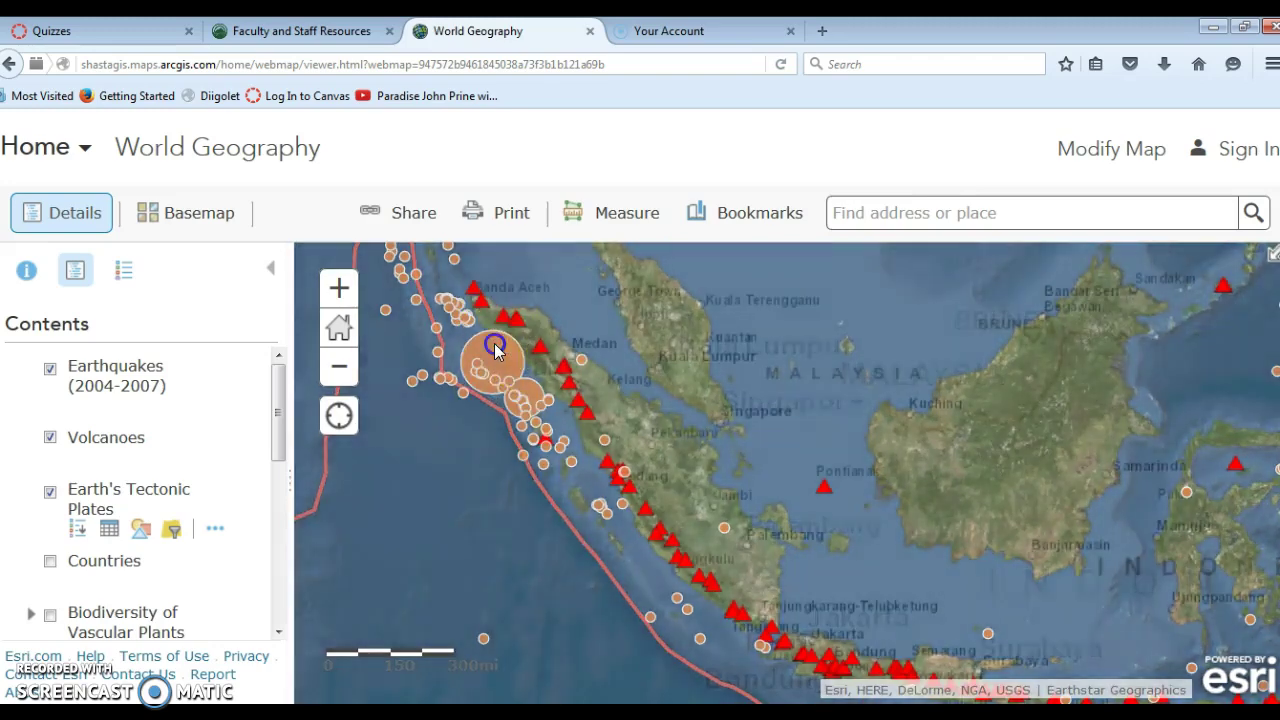
pyautogui.click(495, 348)
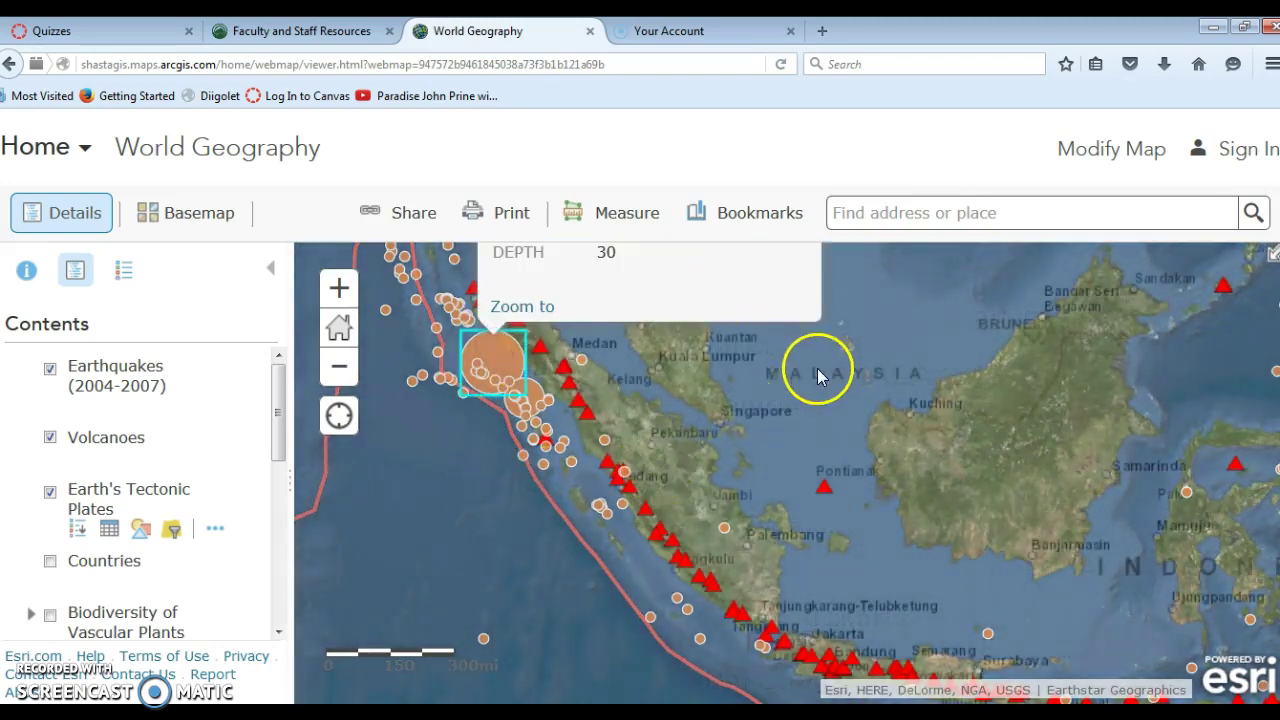
pyautogui.scroll(1, 821, 366)
pyautogui.scroll(-2, 821, 366)
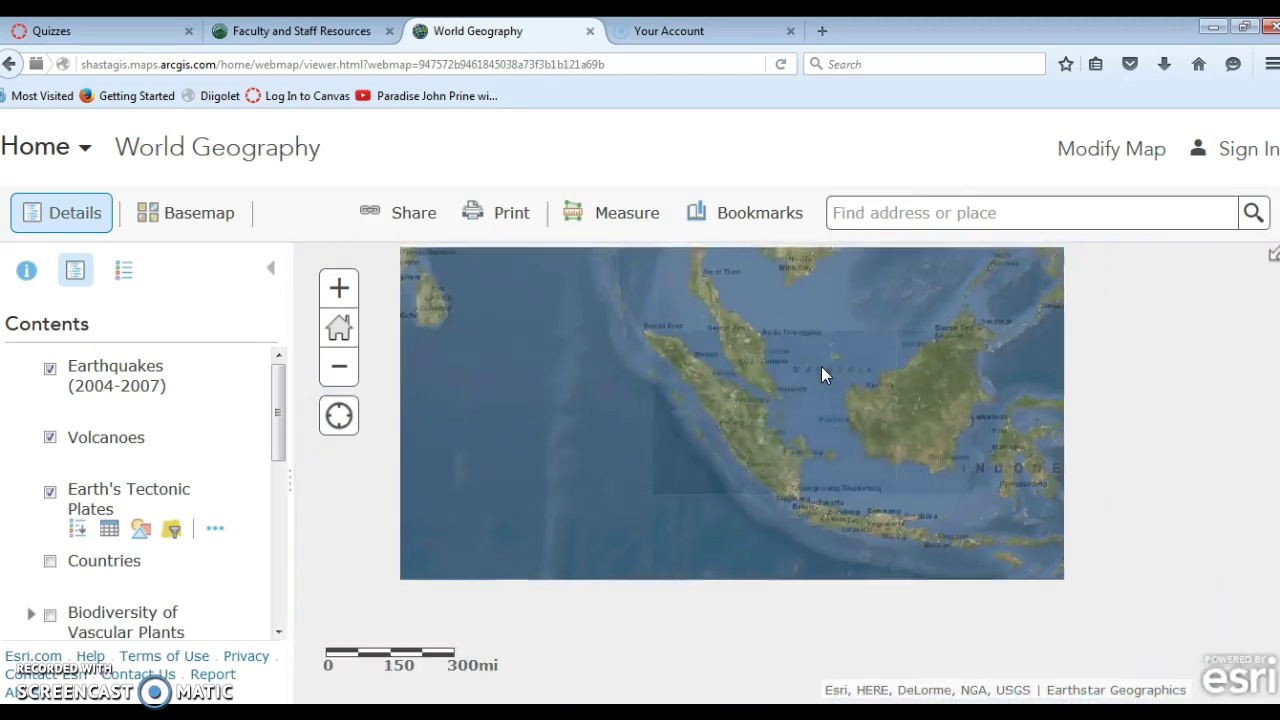
pyautogui.scroll(-1, 802, 366)
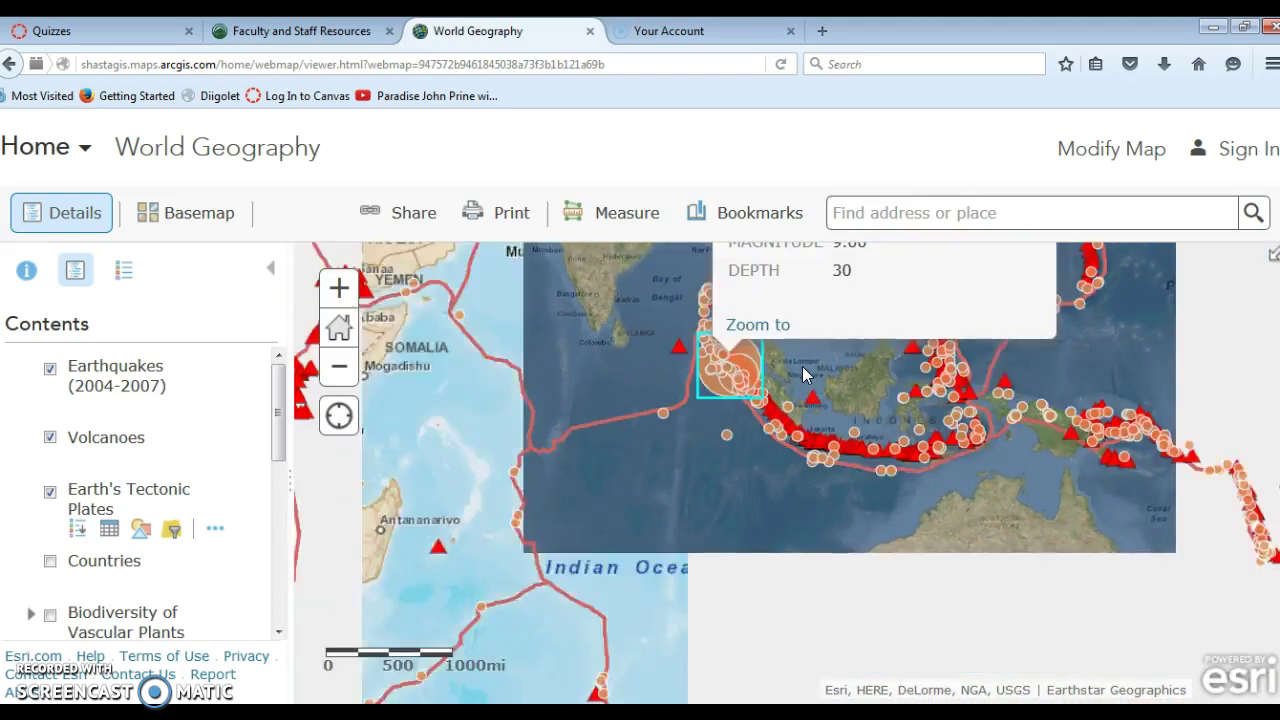
pyautogui.scroll(-1, 1050, 385)
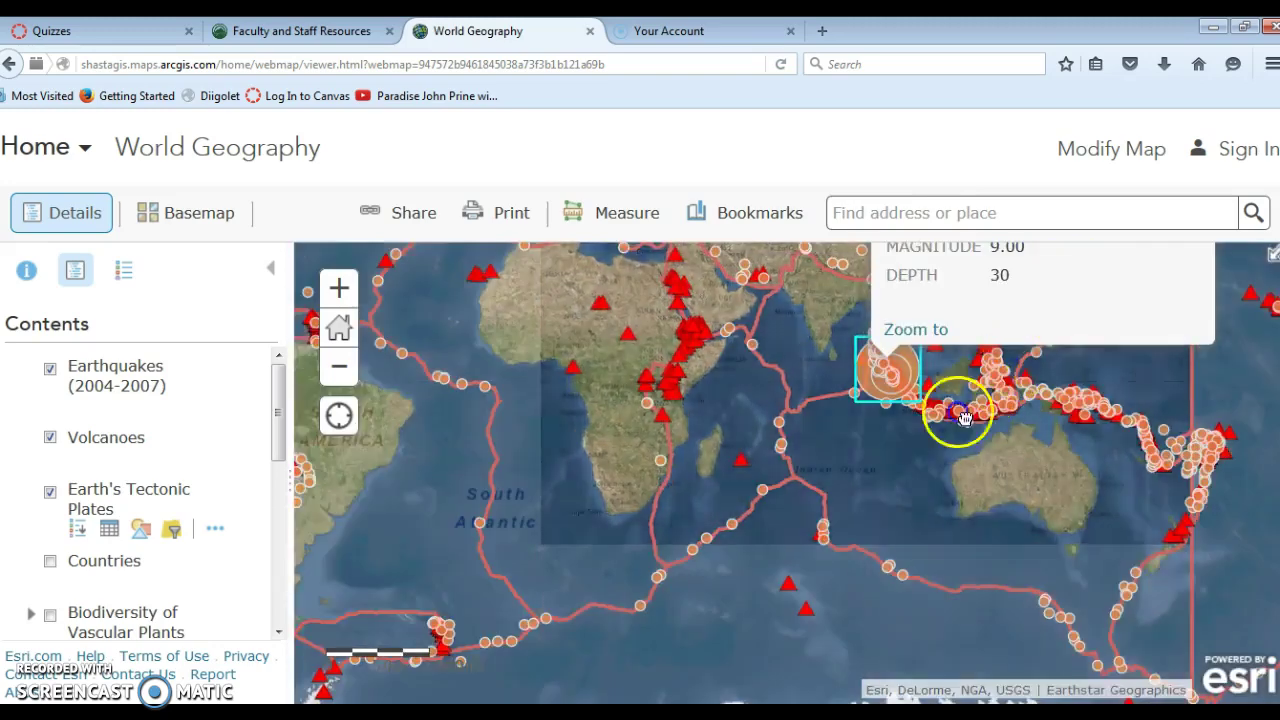
pyautogui.moveTo(963, 418); pyautogui.dragTo(631, 601)
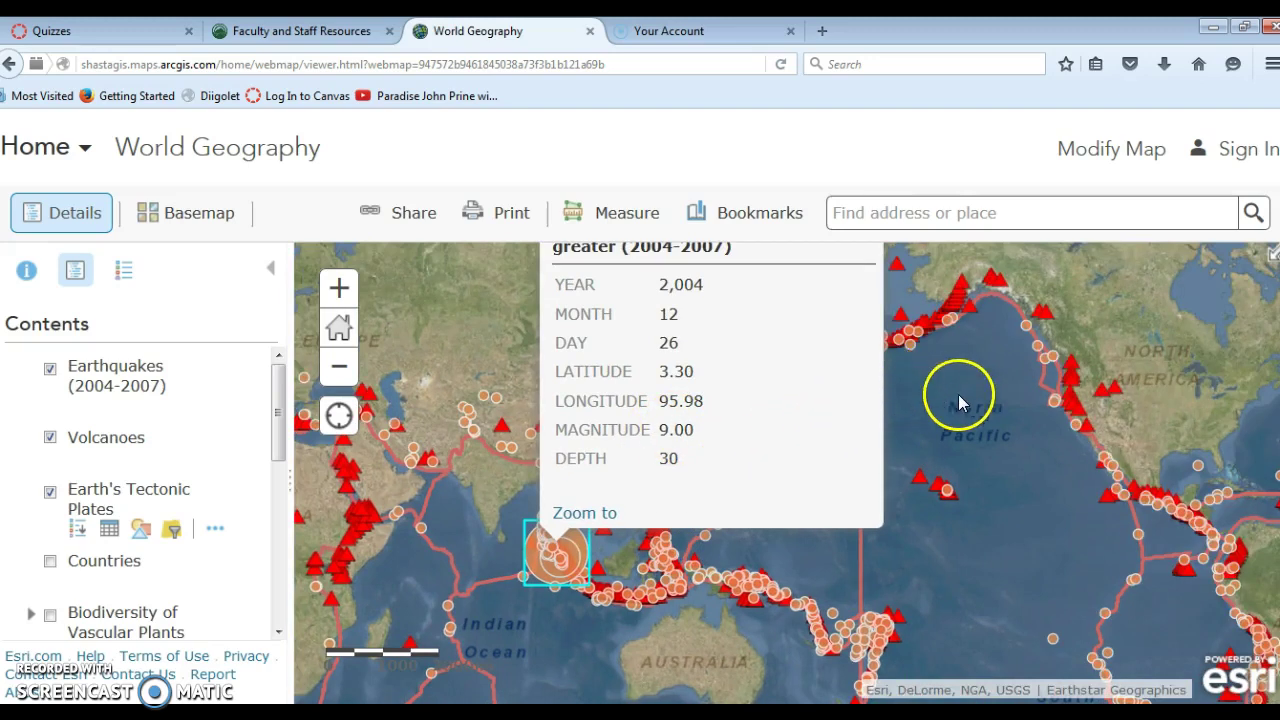
pyautogui.moveTo(951, 417); pyautogui.dragTo(929, 452)
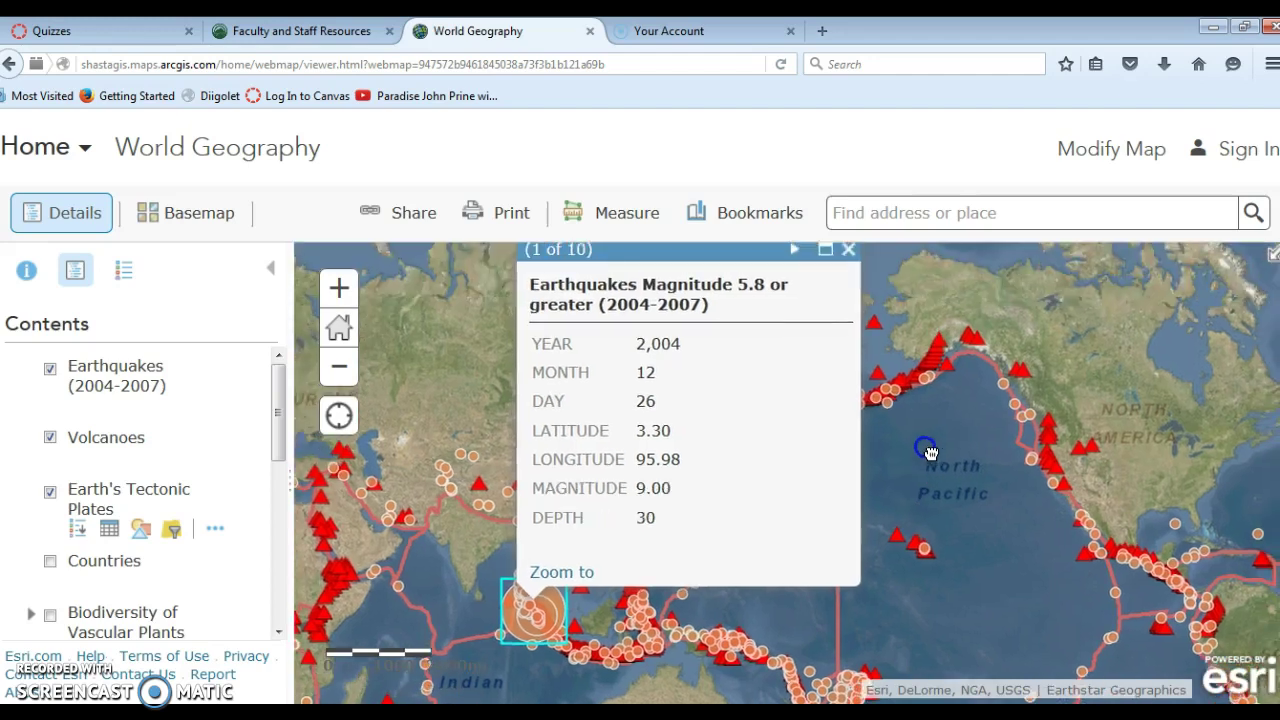
pyautogui.click(848, 249)
# - Zoom out to view the hazard layers across Asia and the Pacific, then back in
pyautogui.scroll(-2, 844, 495)
pyautogui.scroll(-1, 844, 495)
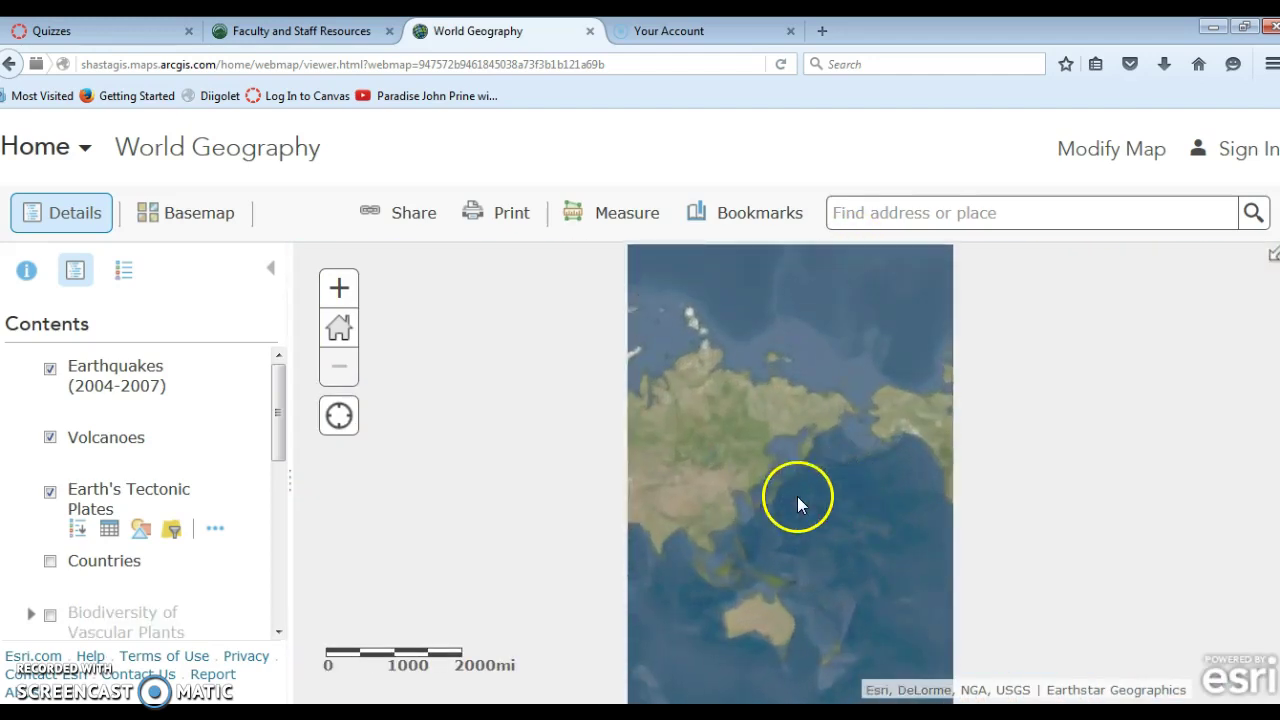
pyautogui.scroll(1, 819, 493)
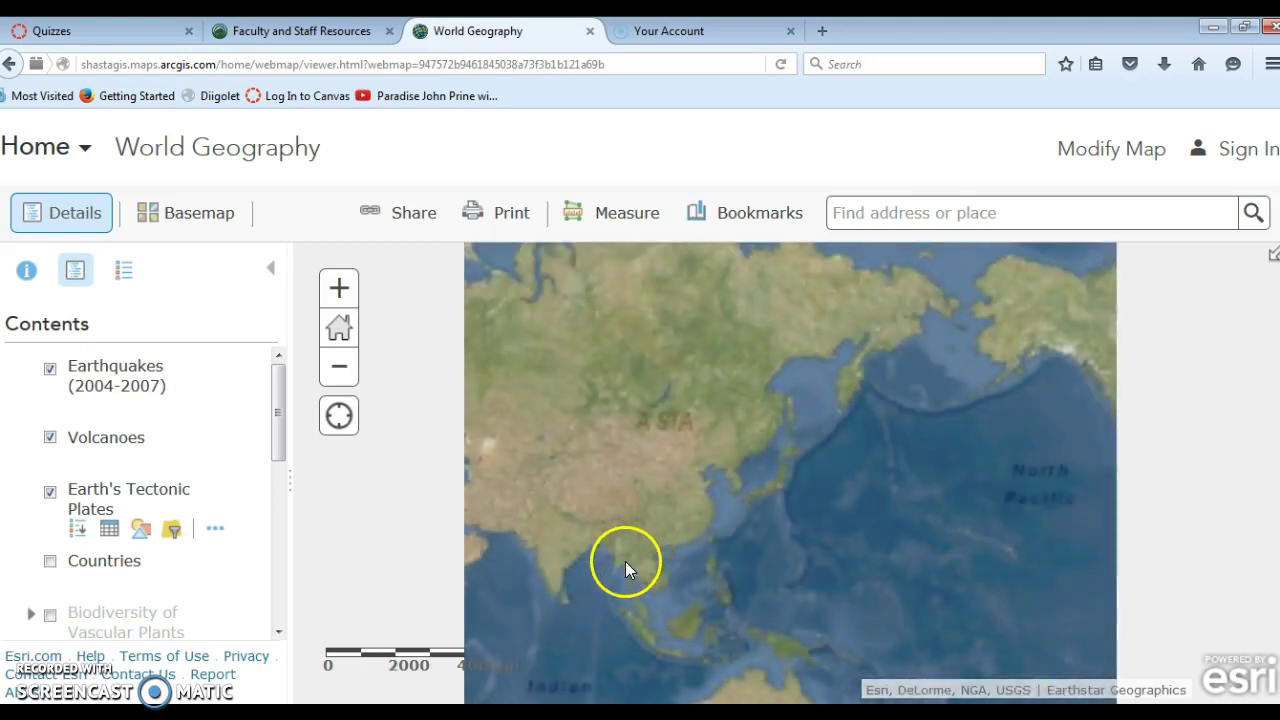